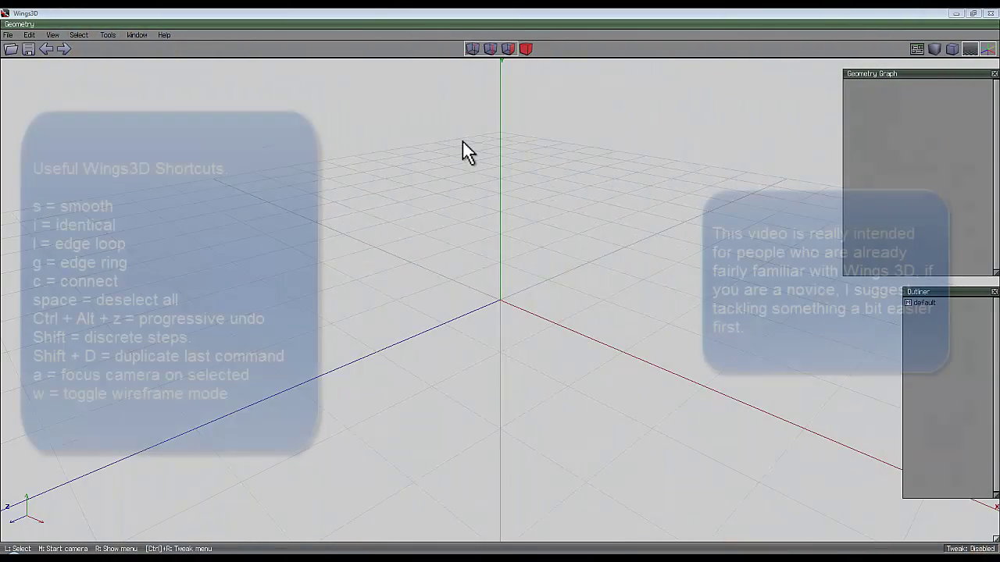
# - Create a default torus at the origin and select the whole object
pyautogui.rightClick(463, 142)
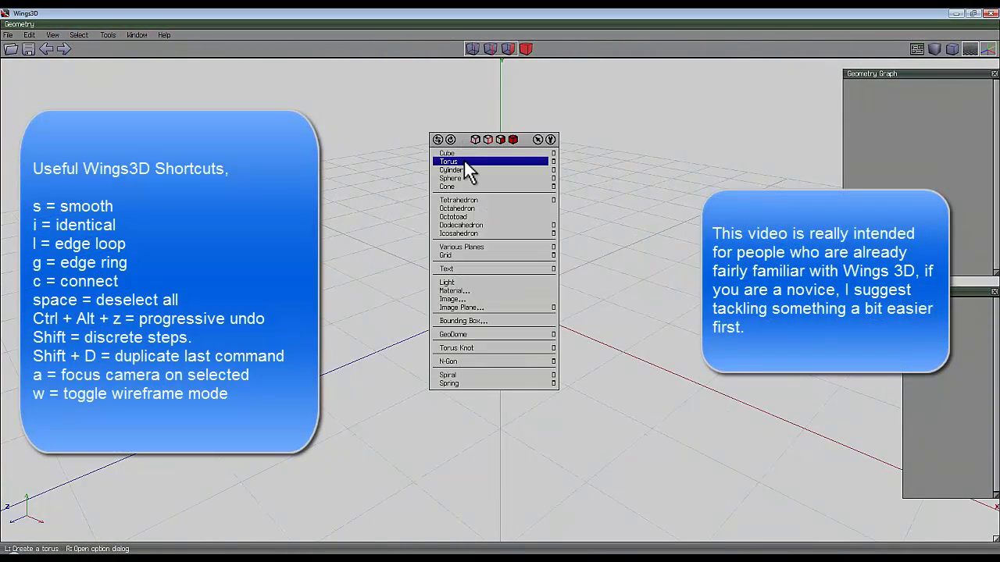
pyautogui.click(464, 161)
pyautogui.click(533, 283)
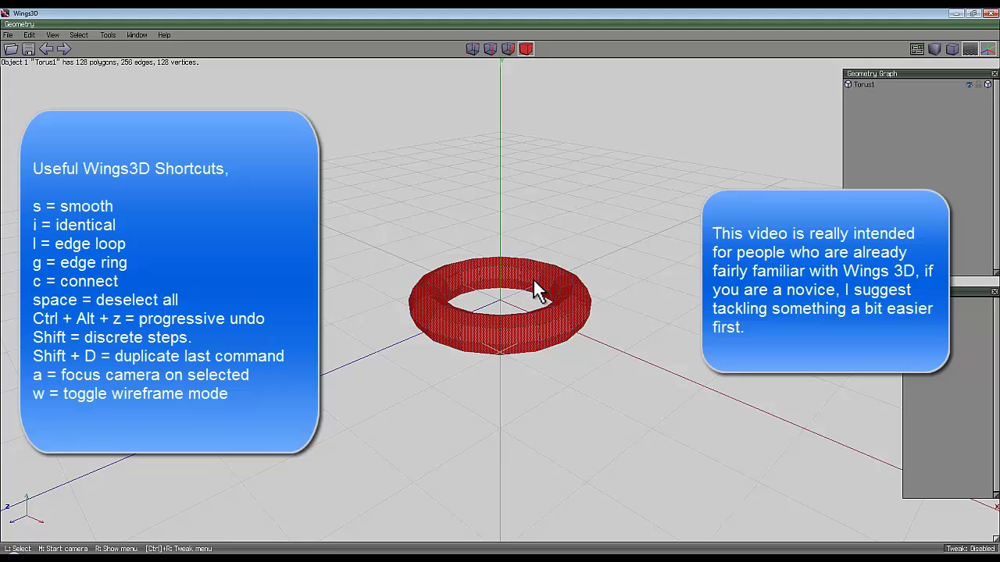
# - Rotate the torus about the X axis until the ring stands upright facing the Z axis
pyautogui.rightClick(463, 140)
pyautogui.click(469, 156)
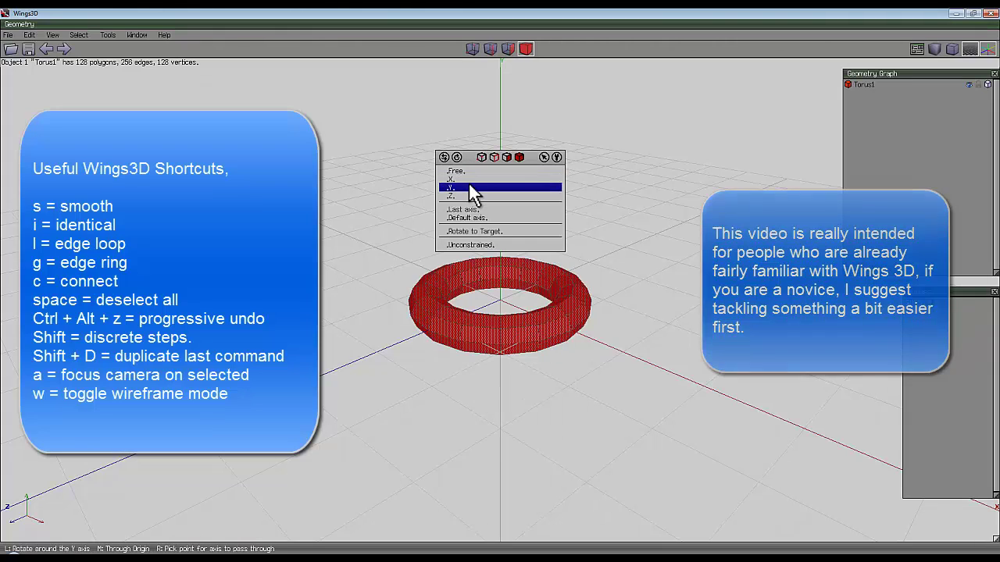
pyautogui.click(472, 190)
pyautogui.moveTo(500, 295)
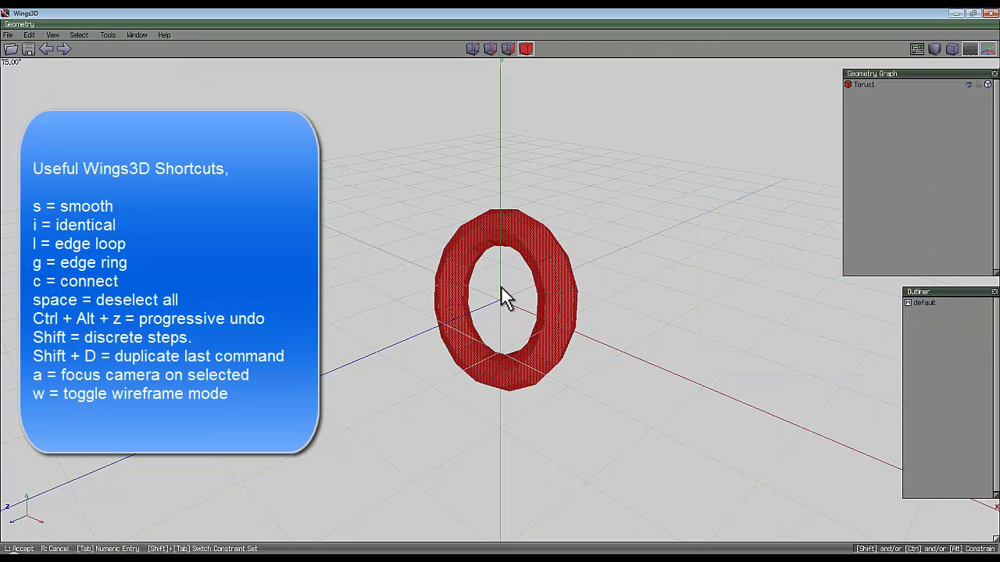
pyautogui.click(463, 179)
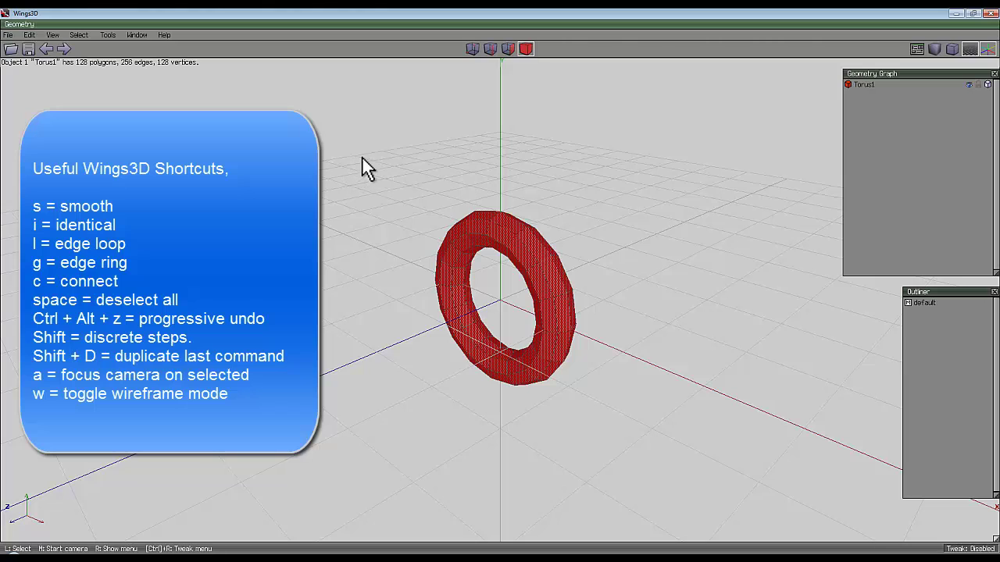
# - Move the upright torus up 2 units along the Y axis
pyautogui.rightClick(366, 154)
pyautogui.click(366, 164)
pyautogui.click(362, 189)
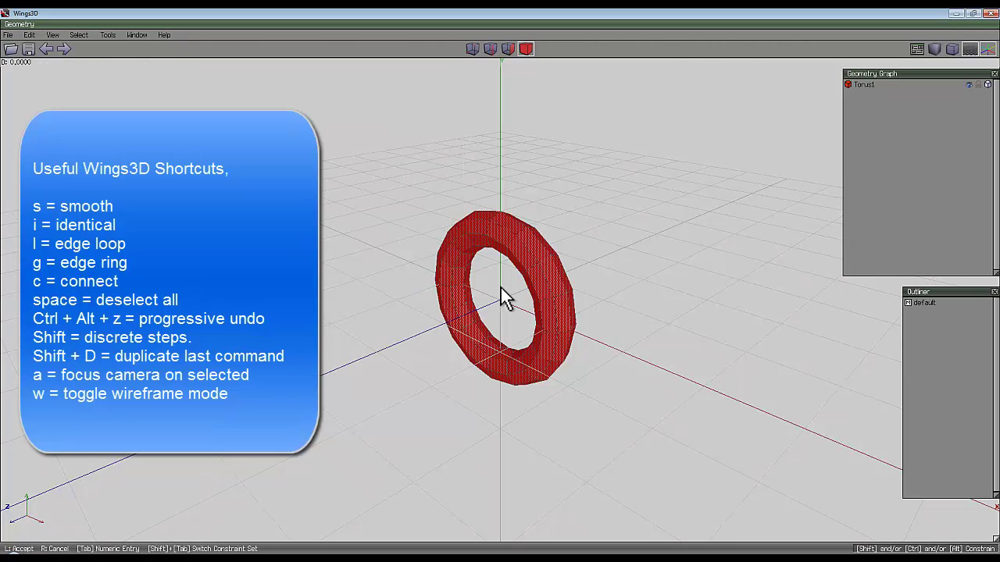
pyautogui.click(503, 297)
# - Loop Cut the torus along its lowest cross-section loop and the one at mid-height on the negative X side, separating that quarter
pyautogui.middleClick(504, 298)
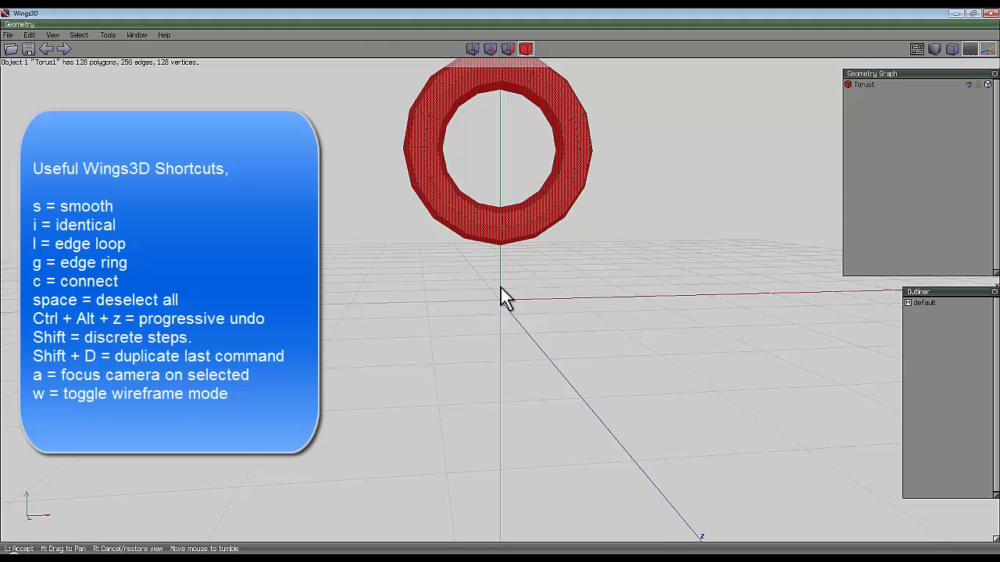
pyautogui.click(501, 289)
pyautogui.press('space')
pyautogui.click(488, 49)
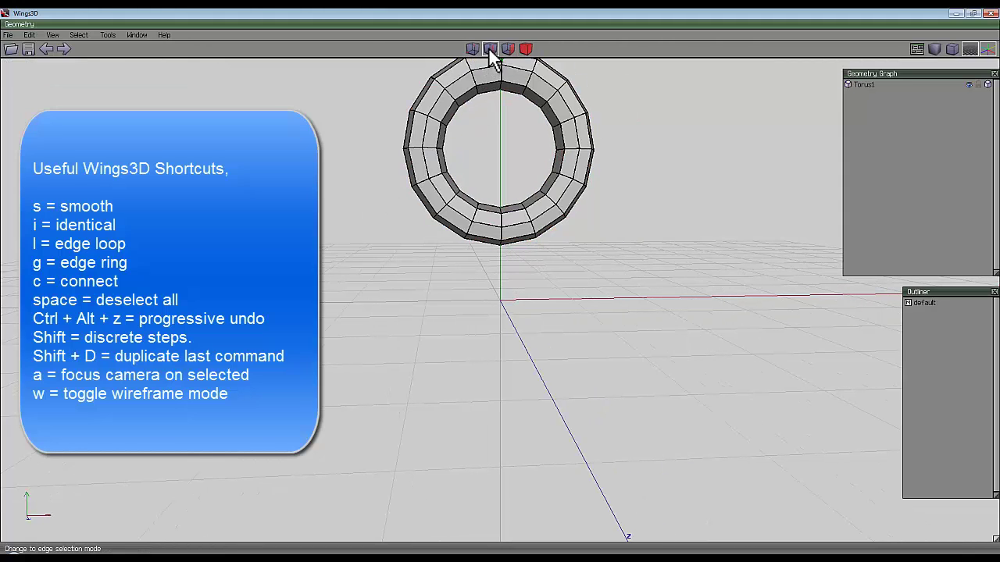
pyautogui.click(490, 49)
pyautogui.click(465, 147)
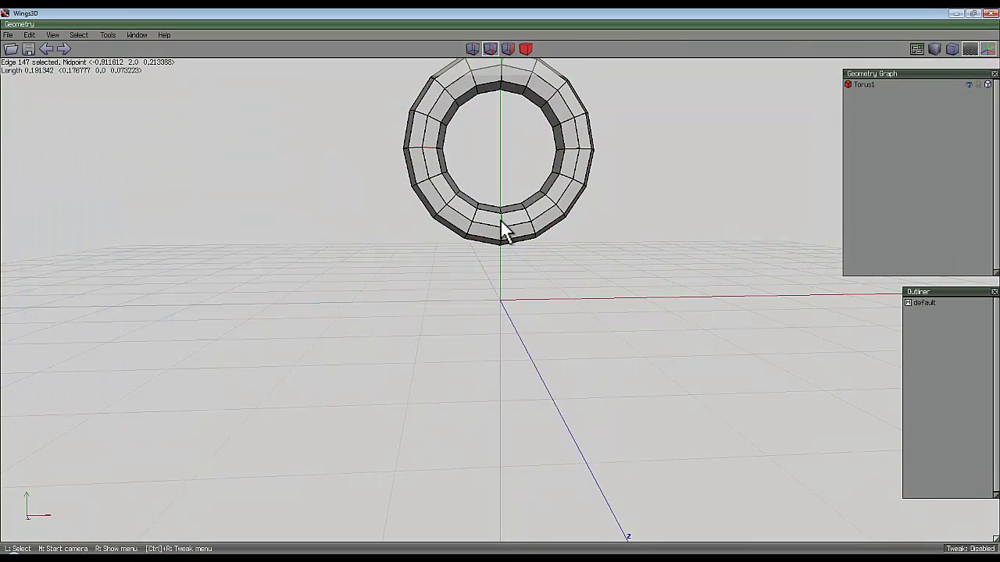
pyautogui.click(501, 221)
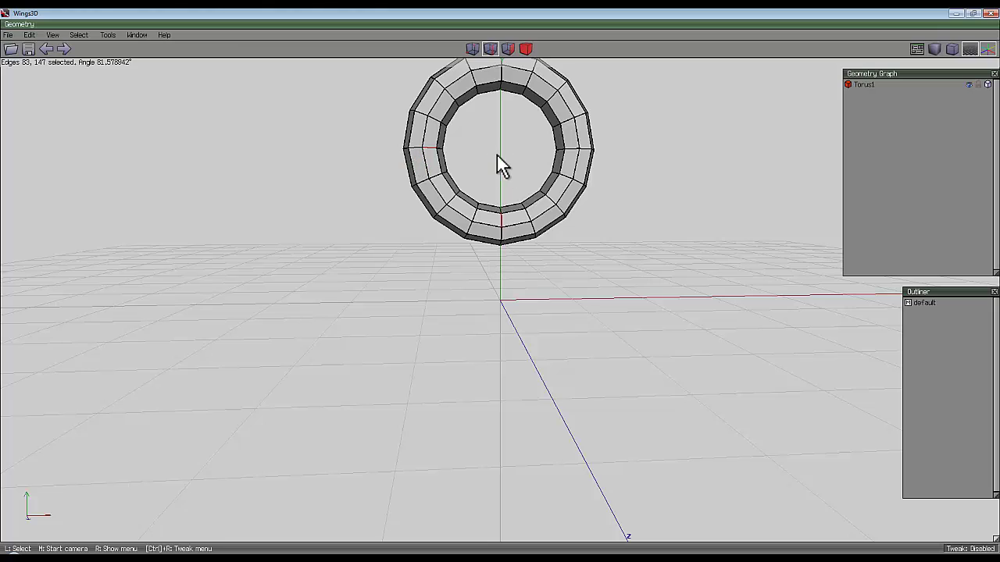
pyautogui.press('l')
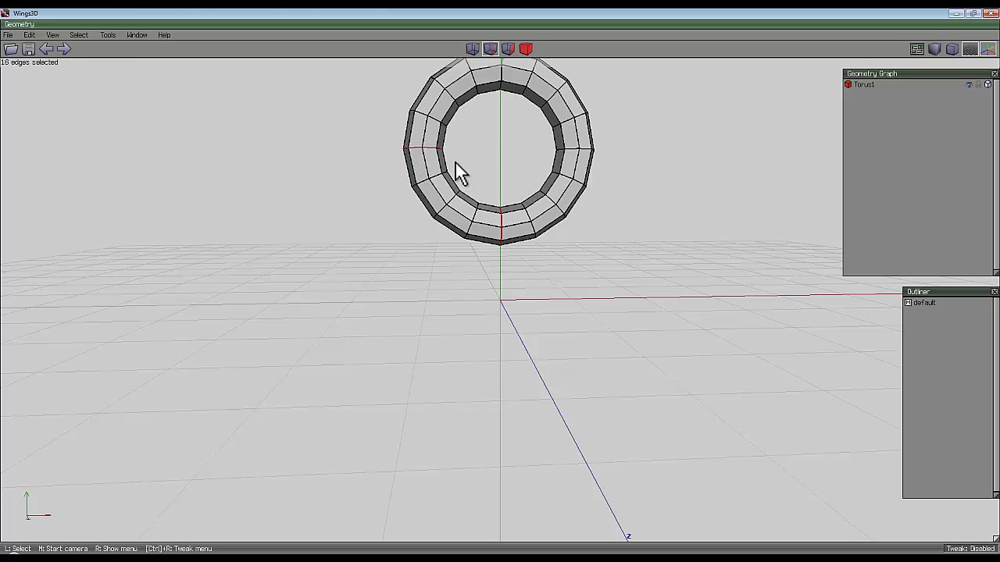
pyautogui.rightClick(488, 146)
pyautogui.click(487, 364)
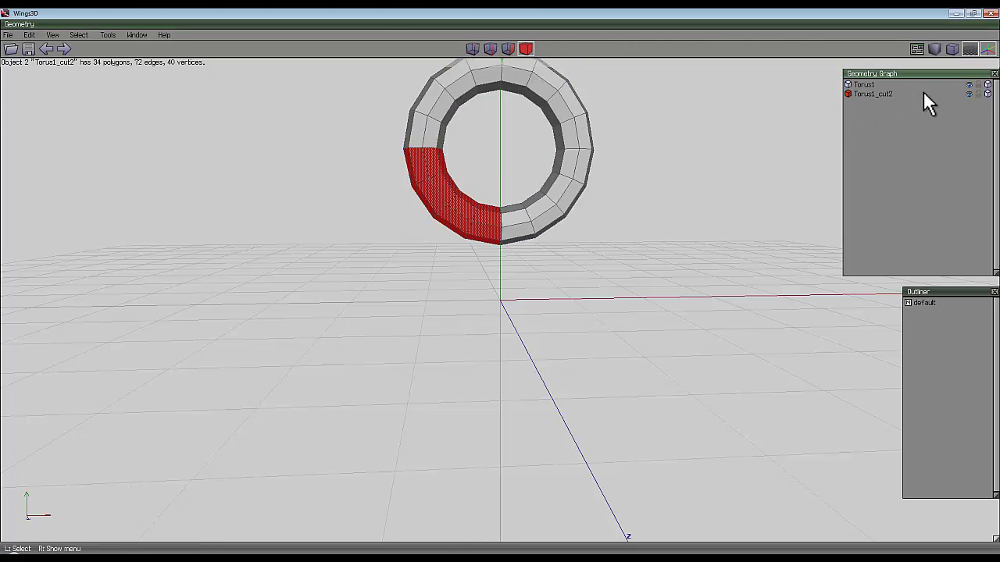
# - Hide the main torus and rotate the cut quarter 180° about the normal of its end face on the Y axis
pyautogui.click(970, 86)
pyautogui.moveTo(576, 154); pyautogui.dragTo(518, 139, button='middle')
pyautogui.rightClick(520, 137)
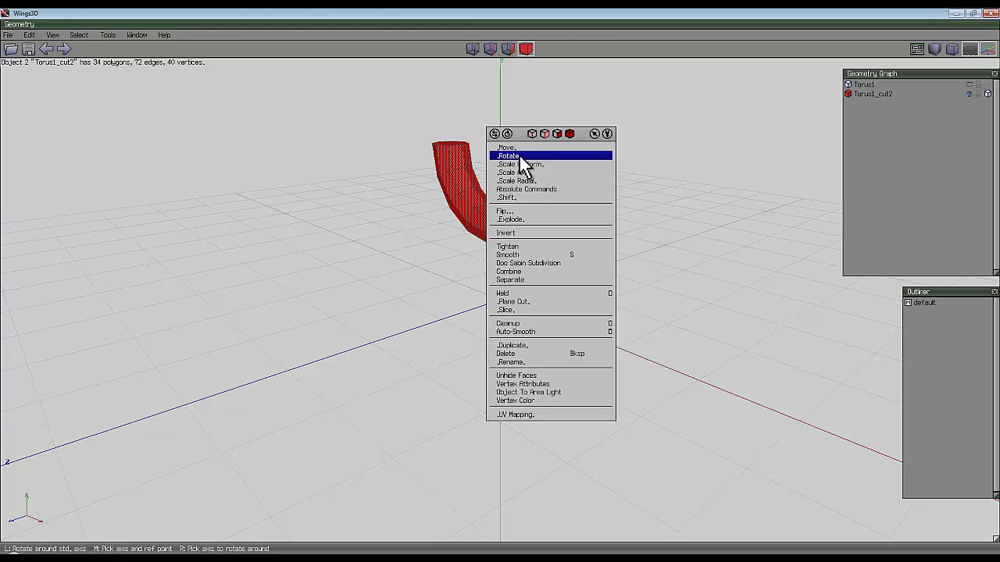
pyautogui.middleClick(520, 156)
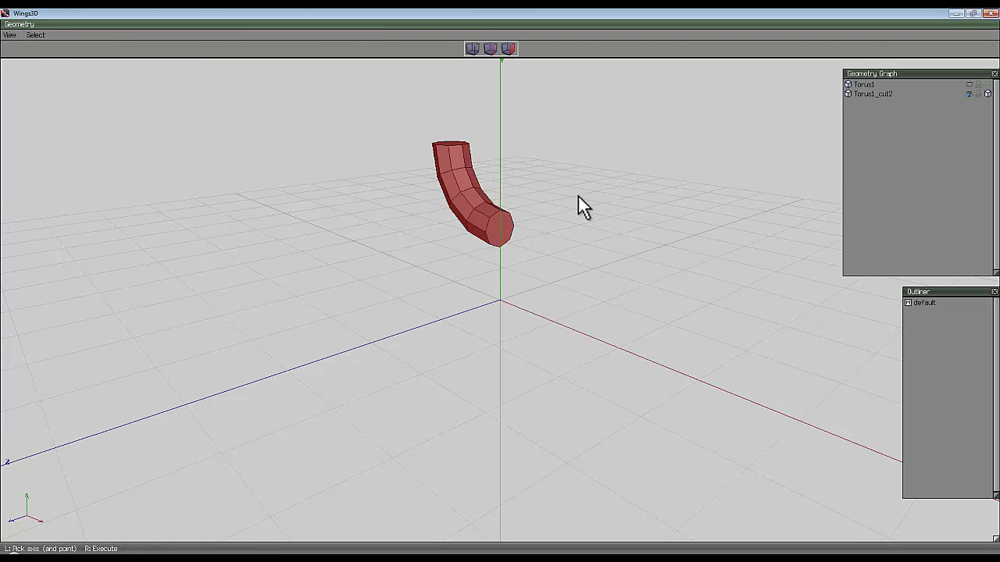
pyautogui.click(501, 231)
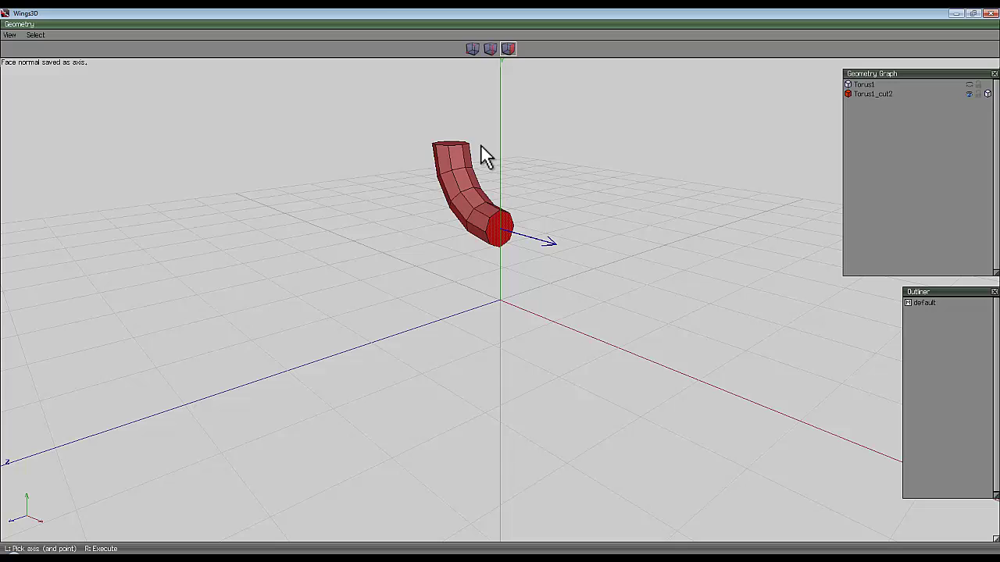
pyautogui.rightClick(506, 114)
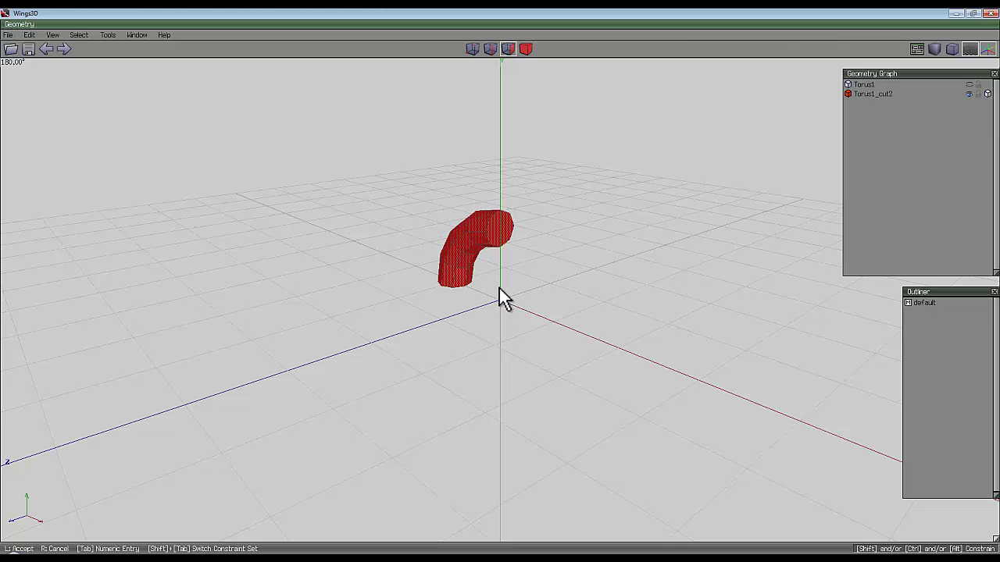
pyautogui.click(500, 289)
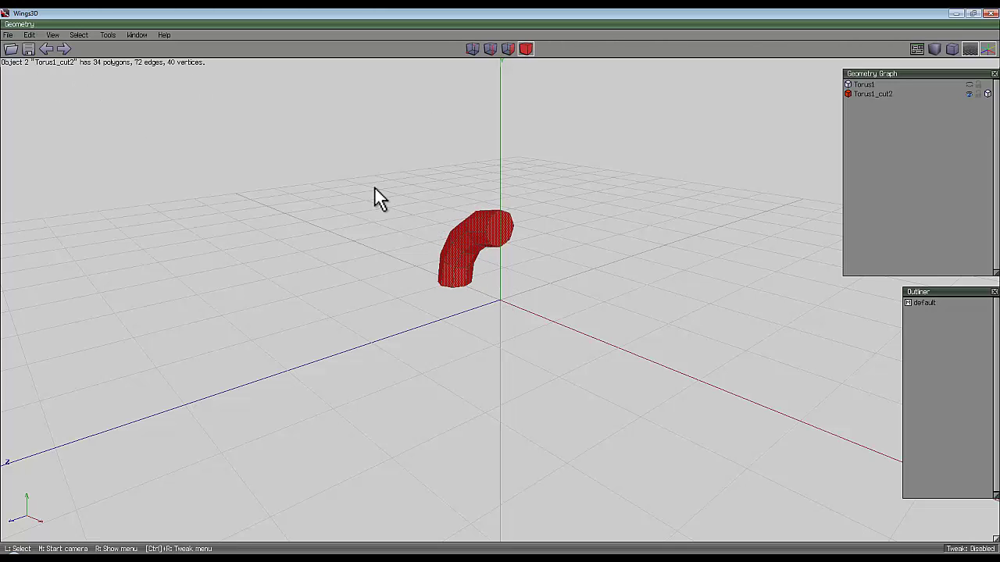
# - Show the main torus again and weld it with the rotated quarter into one S-curved object
pyautogui.moveTo(375, 188); pyautogui.dragTo(459, 185, button='middle')
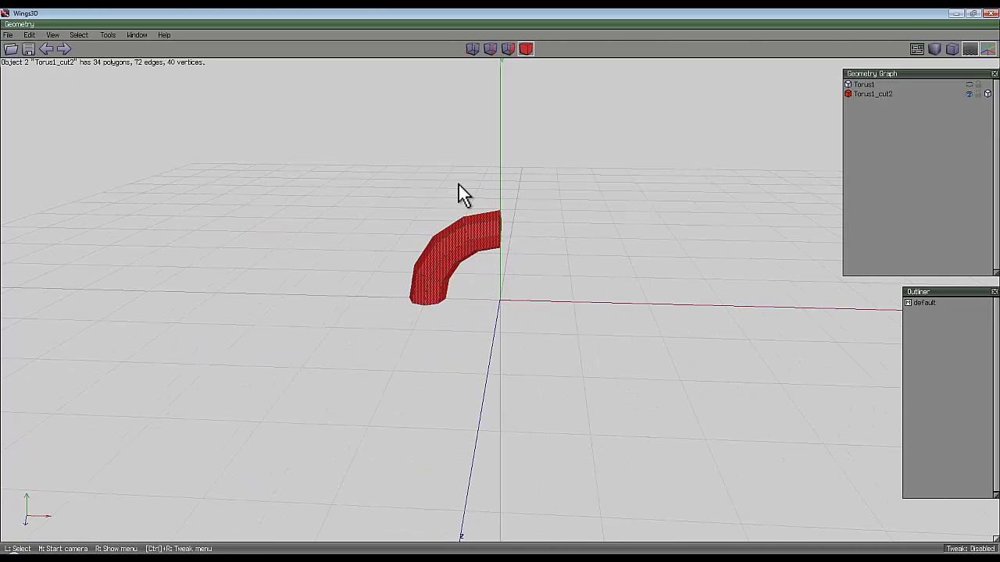
pyautogui.click(969, 85)
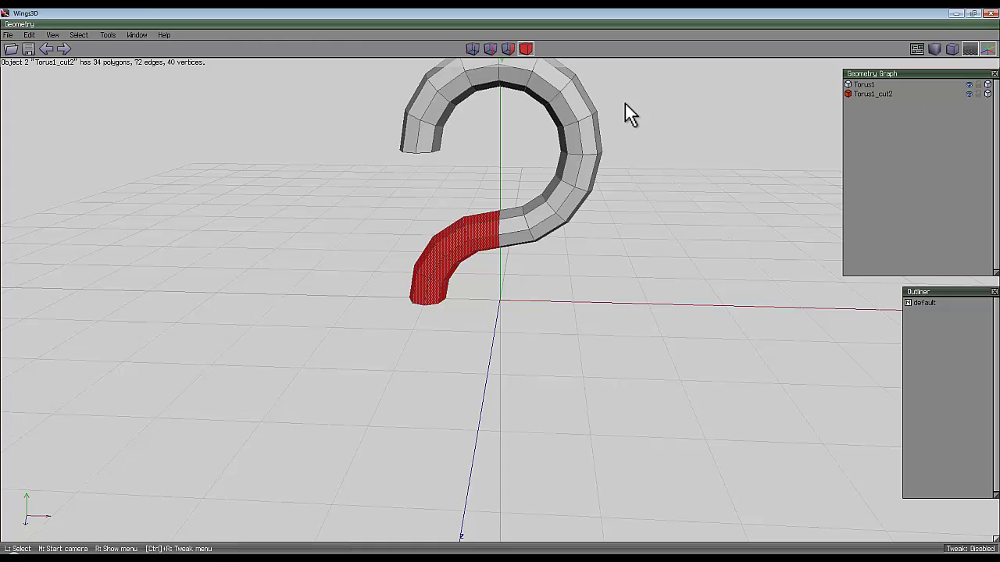
pyautogui.click(591, 118)
pyautogui.click(533, 126)
pyautogui.rightClick(497, 122)
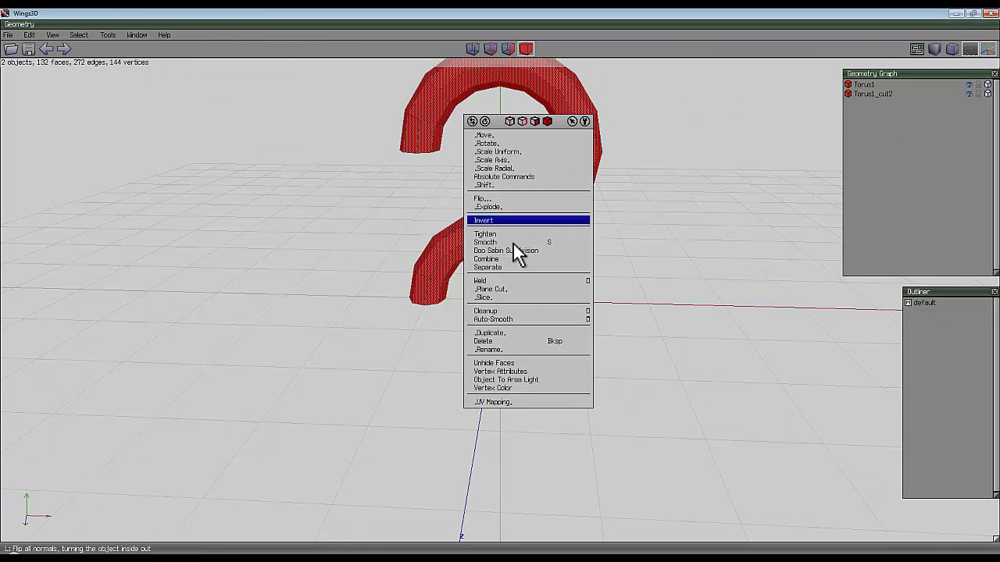
pyautogui.click(513, 280)
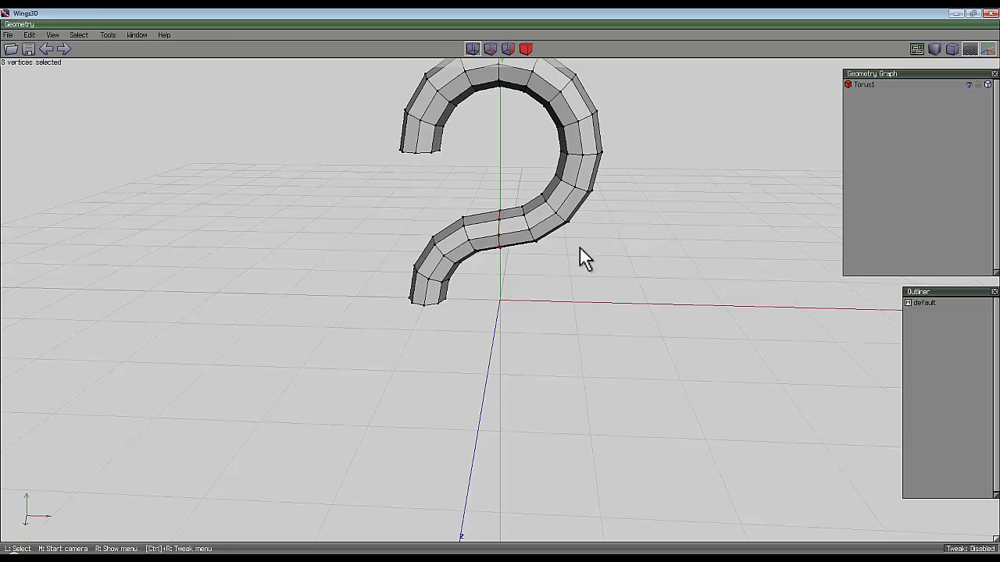
# - Select the end-cap face of the curve's upper arm and scale it uniformly to 400%
pyautogui.middleClick(612, 240)
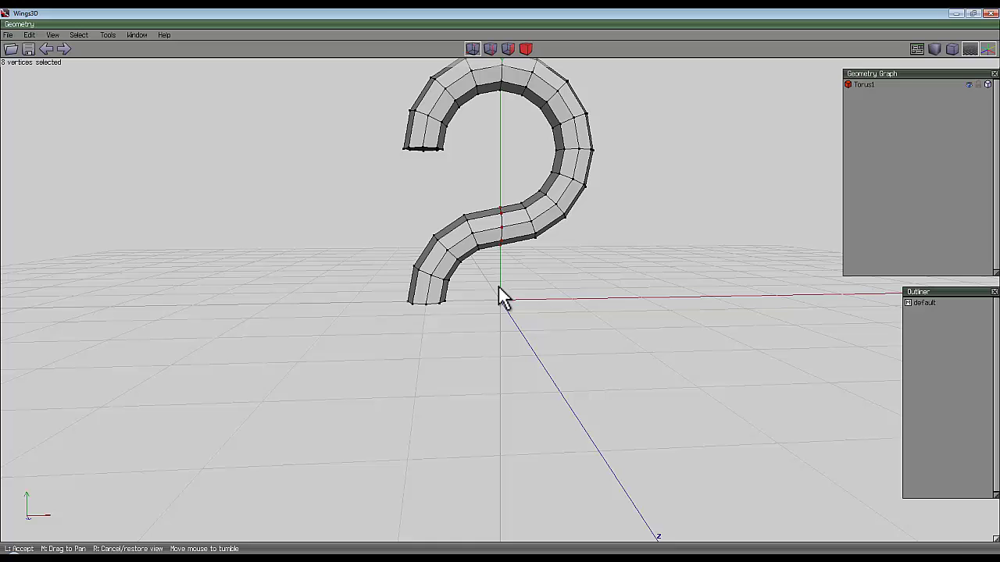
pyautogui.click(502, 295)
pyautogui.middleClick(529, 219)
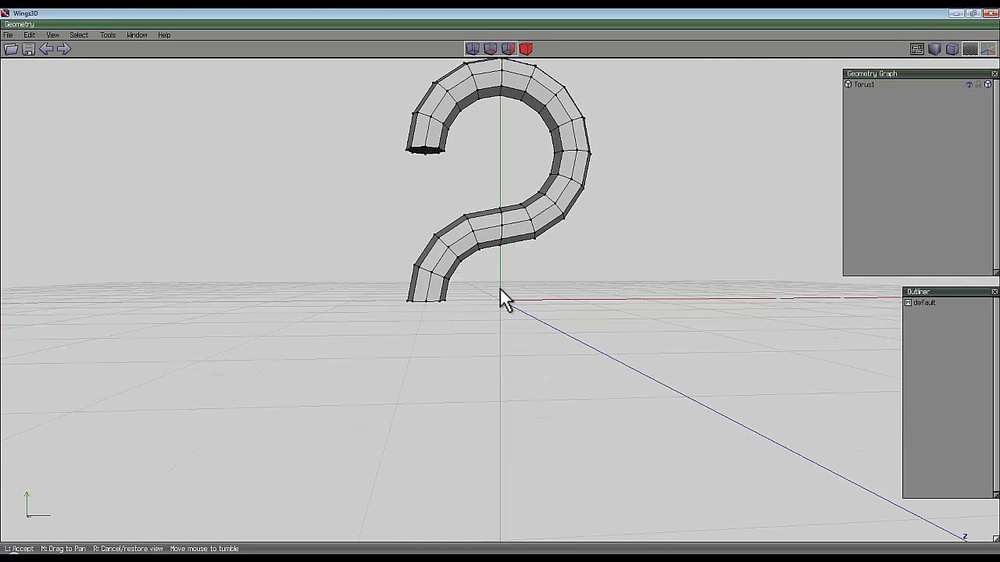
pyautogui.click(439, 170)
pyautogui.click(438, 173)
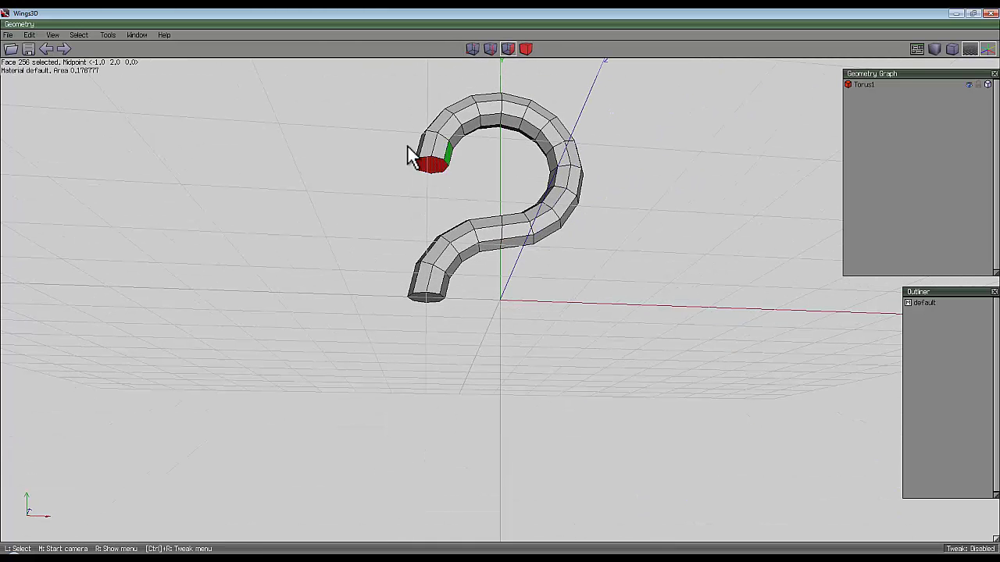
pyautogui.rightClick(351, 133)
pyautogui.click(353, 162)
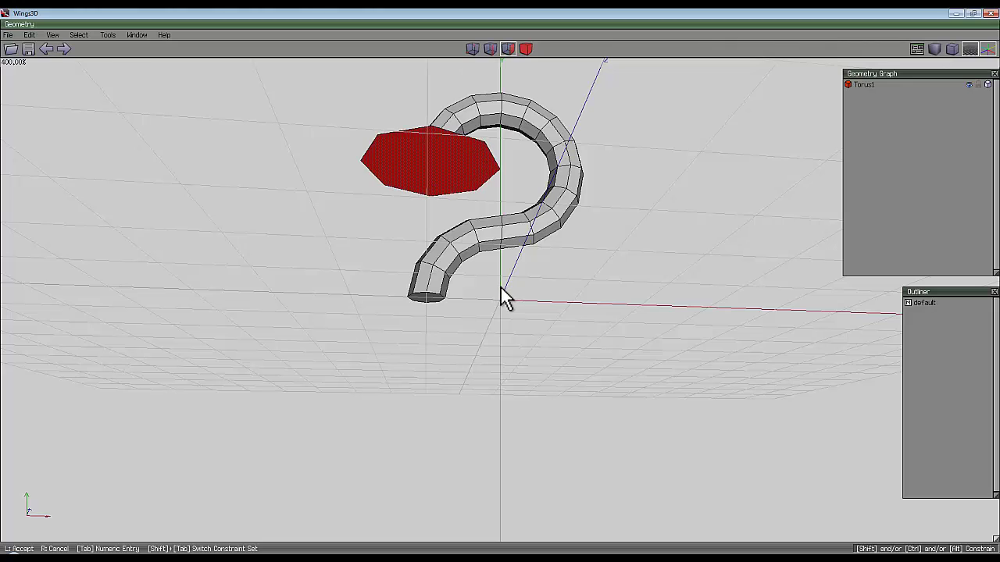
pyautogui.click(503, 295)
pyautogui.middleClick(502, 296)
pyautogui.click(502, 299)
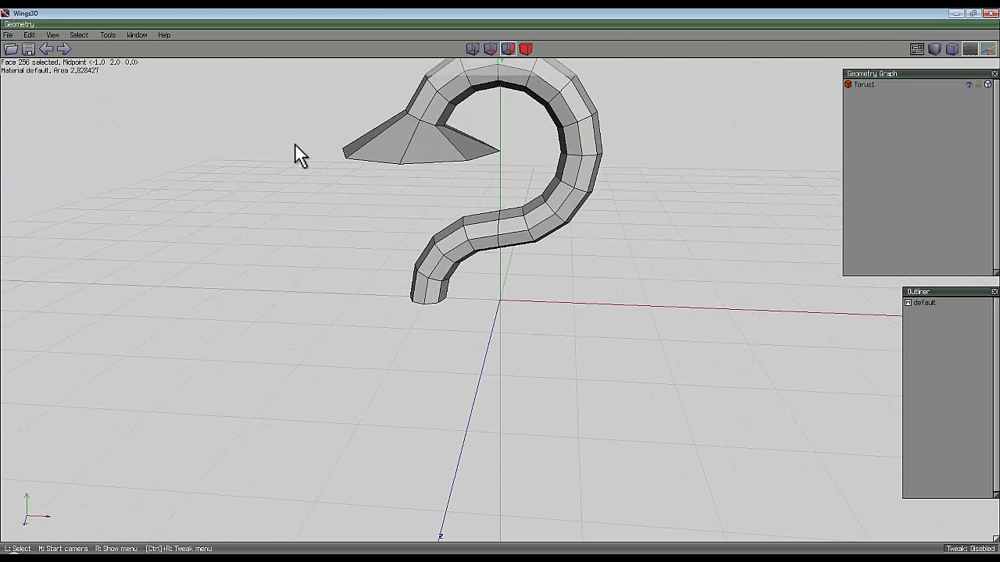
# - Select only the end-cap face of the curve's lower arm and scale it uniformly to about 300%
pyautogui.middleClick(290, 149)
pyautogui.click(500, 297)
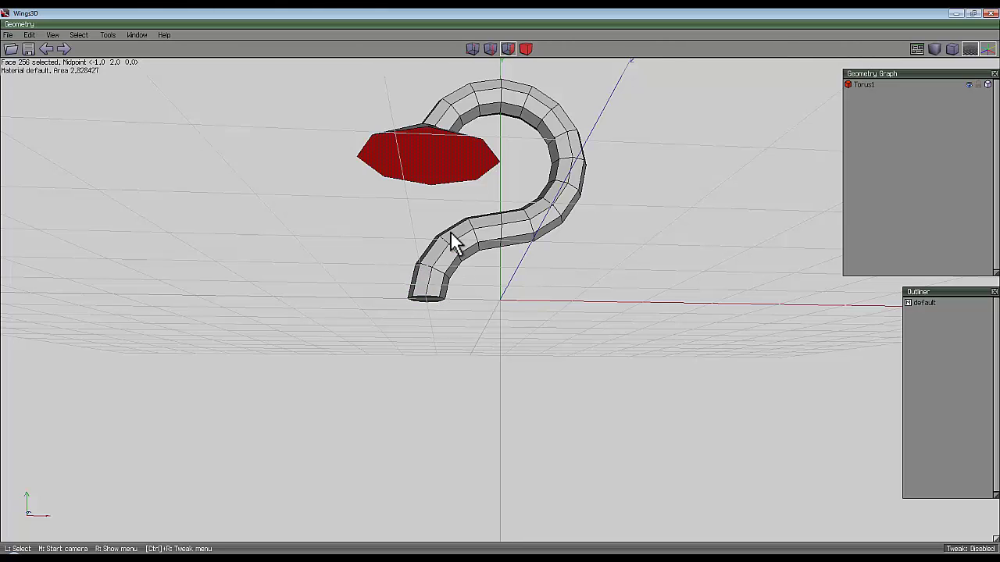
pyautogui.rightClick(312, 157)
pyautogui.click(583, 321)
pyautogui.press('space')
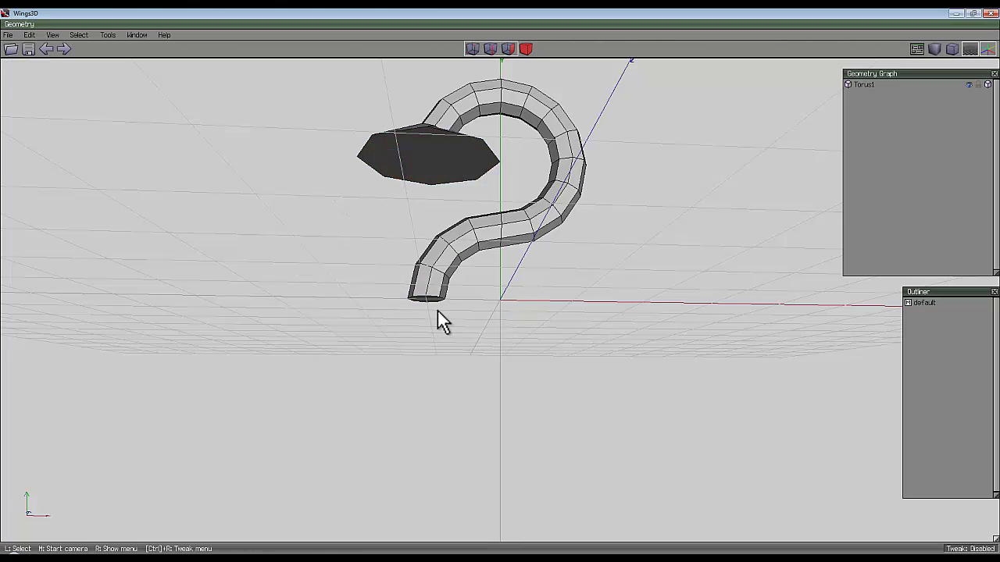
pyautogui.click(430, 300)
pyautogui.rightClick(315, 196)
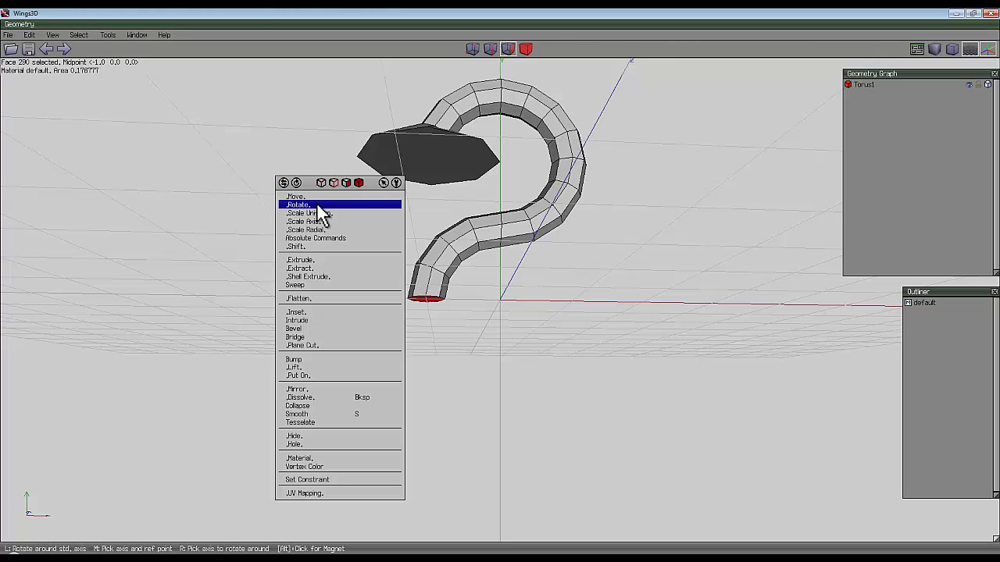
pyautogui.click(322, 213)
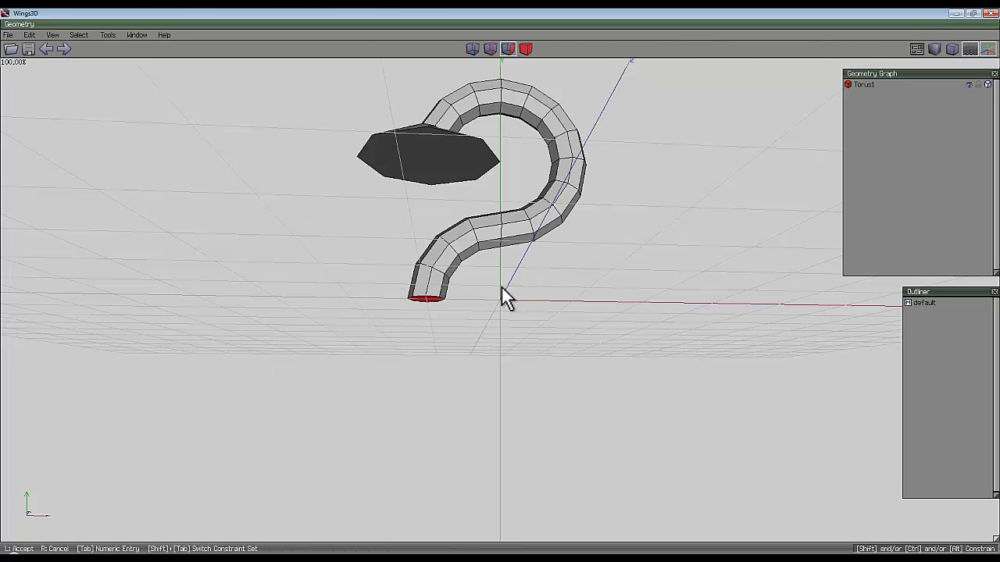
pyautogui.click(500, 297)
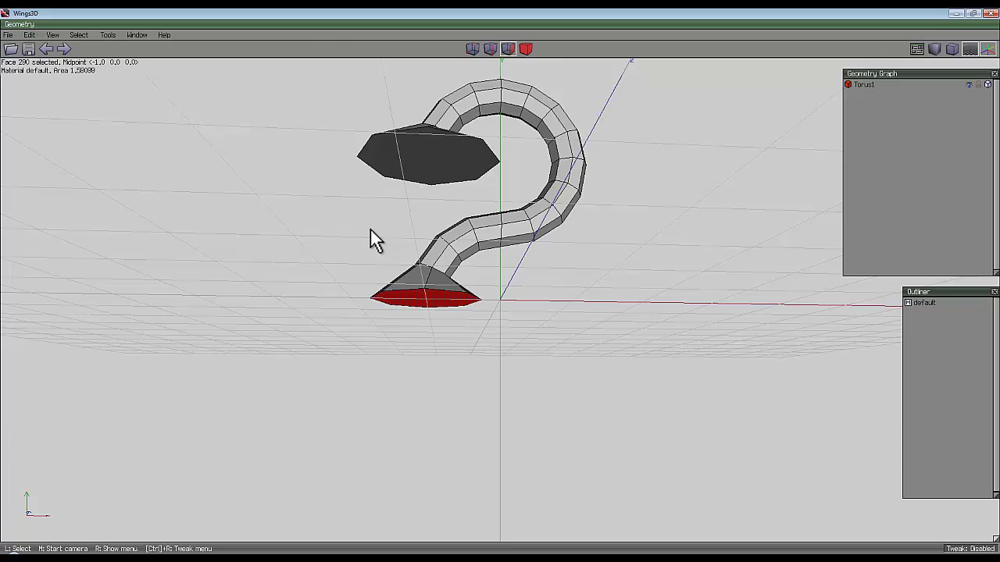
# - Select the edge loop just above the flared lower base and scale it uniformly to nearly double its size
pyautogui.middleClick(373, 239)
pyautogui.click(419, 280)
pyautogui.press('space')
pyautogui.click(438, 278)
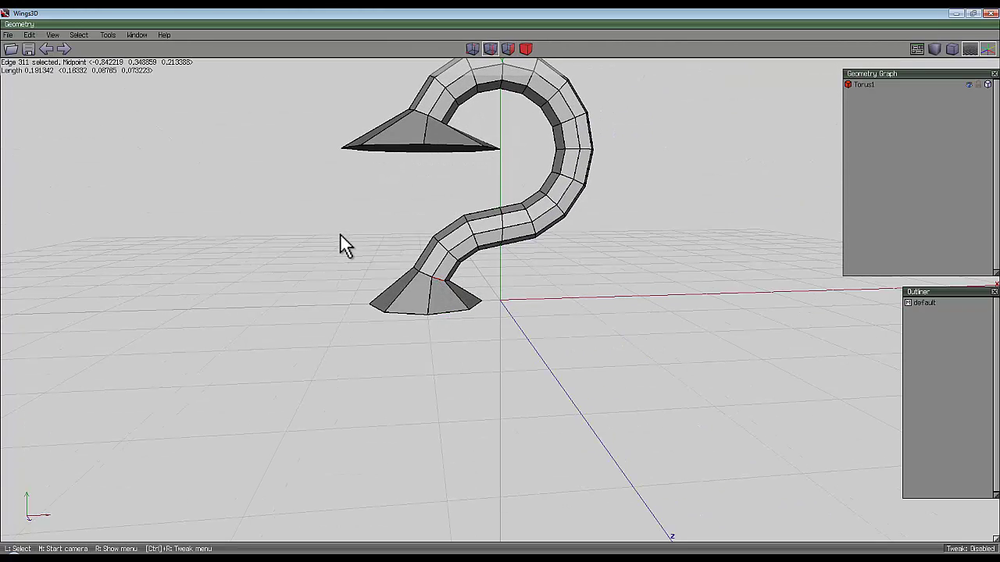
pyautogui.press('l')
pyautogui.rightClick(307, 201)
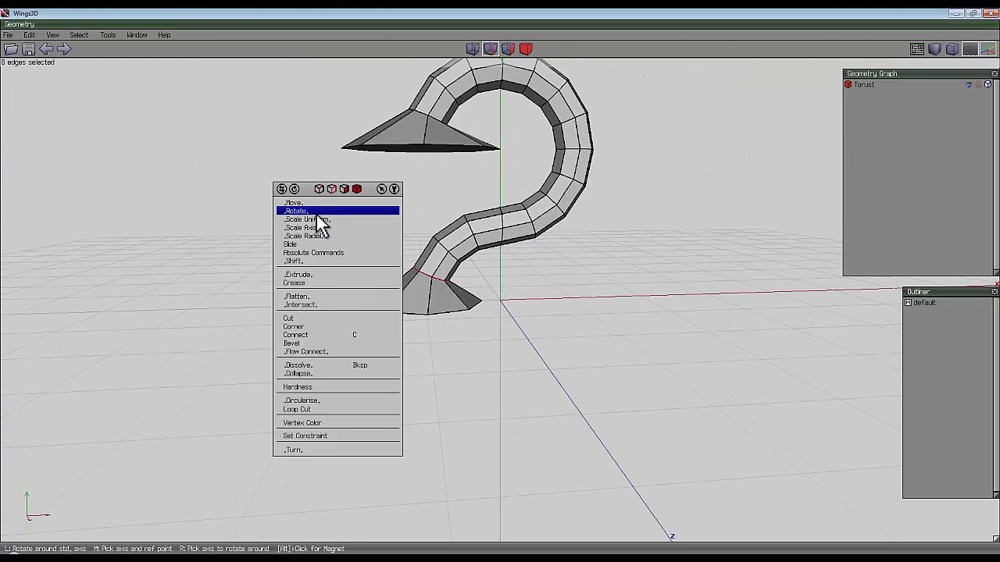
pyautogui.click(318, 234)
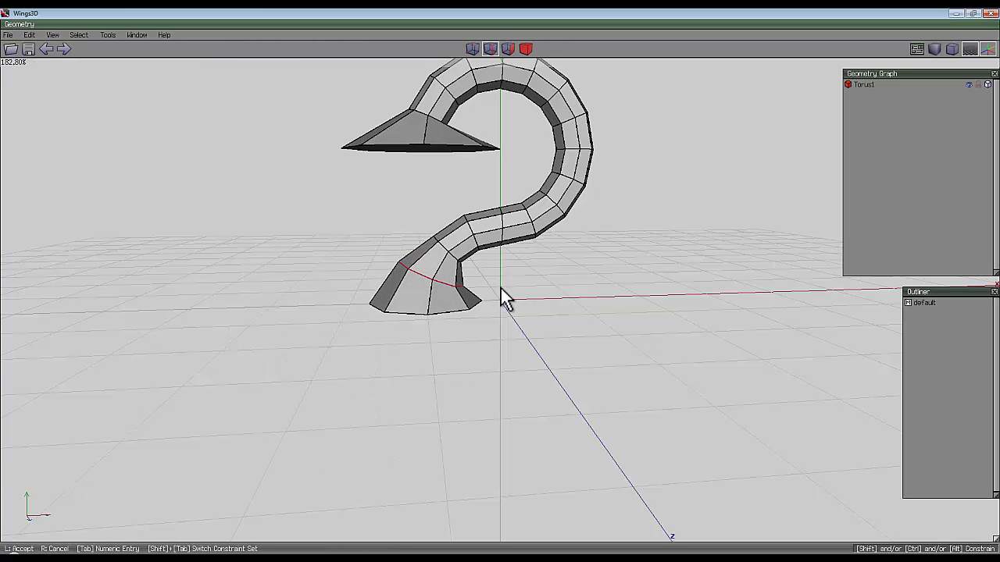
pyautogui.click(406, 256)
pyautogui.click(455, 258)
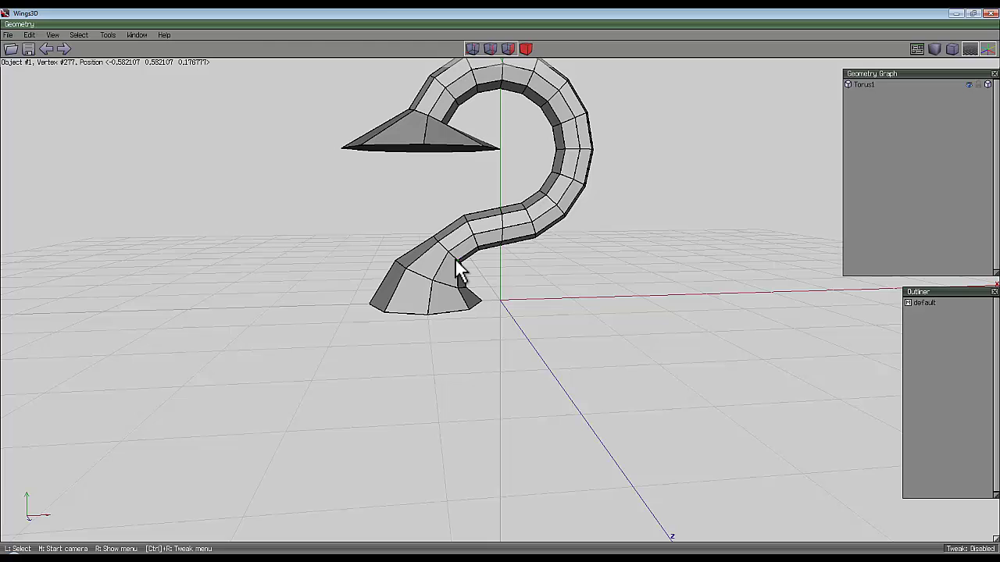
# - Select the edge loop where the lower arm's flare begins and scale it up uniformly by a small amount
pyautogui.press('l')
pyautogui.rightClick(250, 168)
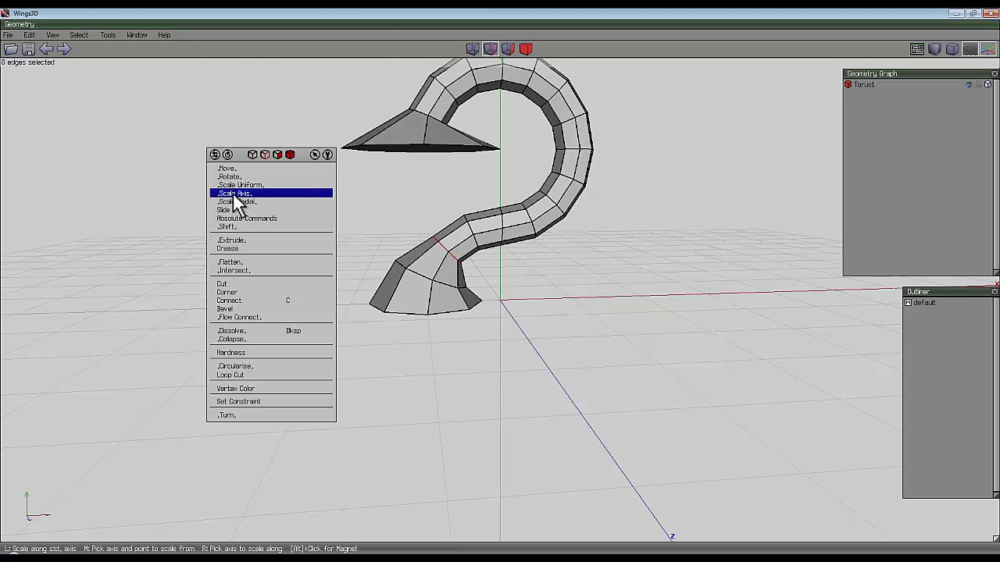
pyautogui.click(248, 185)
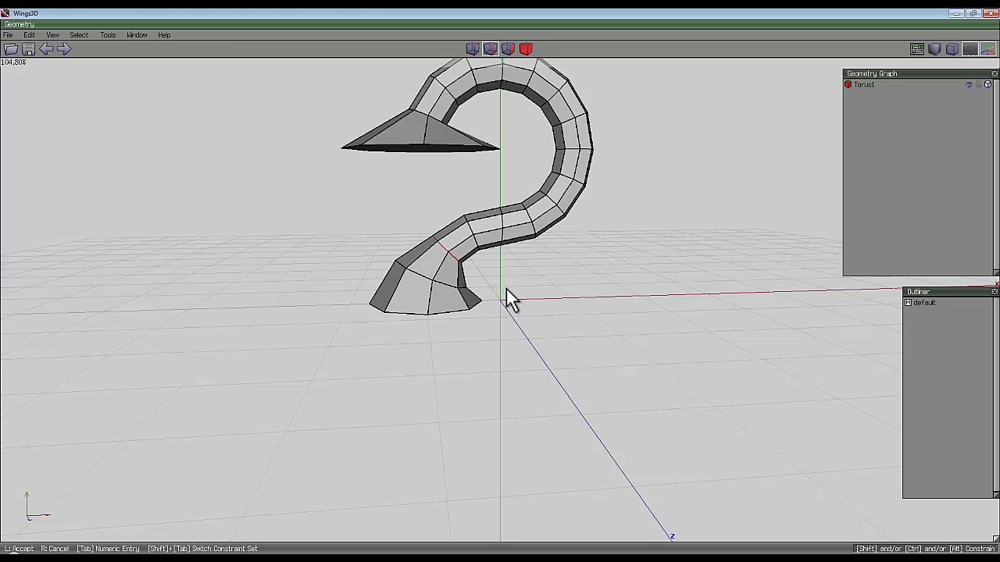
pyautogui.click(504, 299)
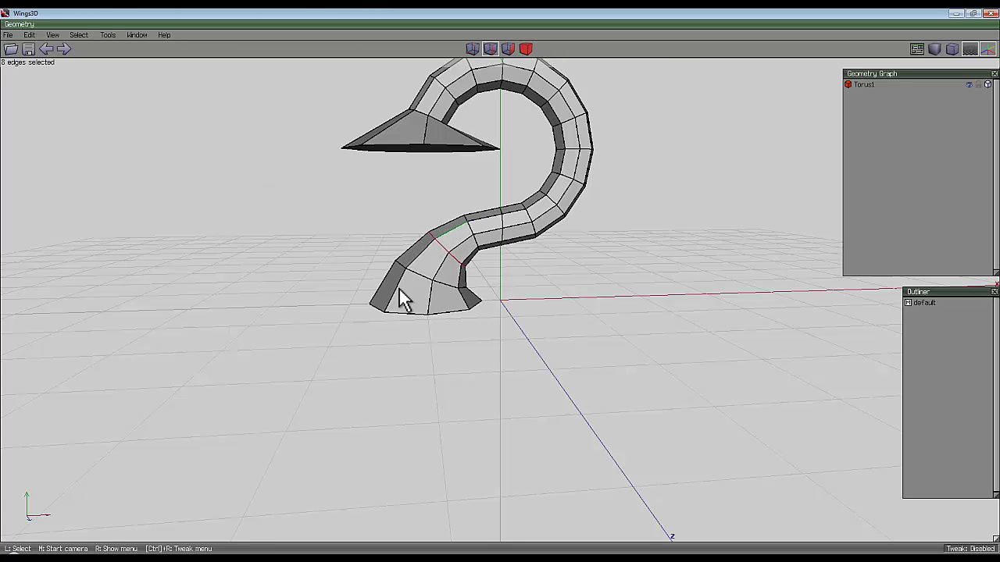
# - Select only the end-cap face of the upper arm's flare and move it down along Y by about 1.97
pyautogui.middleClick(518, 226)
pyautogui.click(501, 290)
pyautogui.press('space')
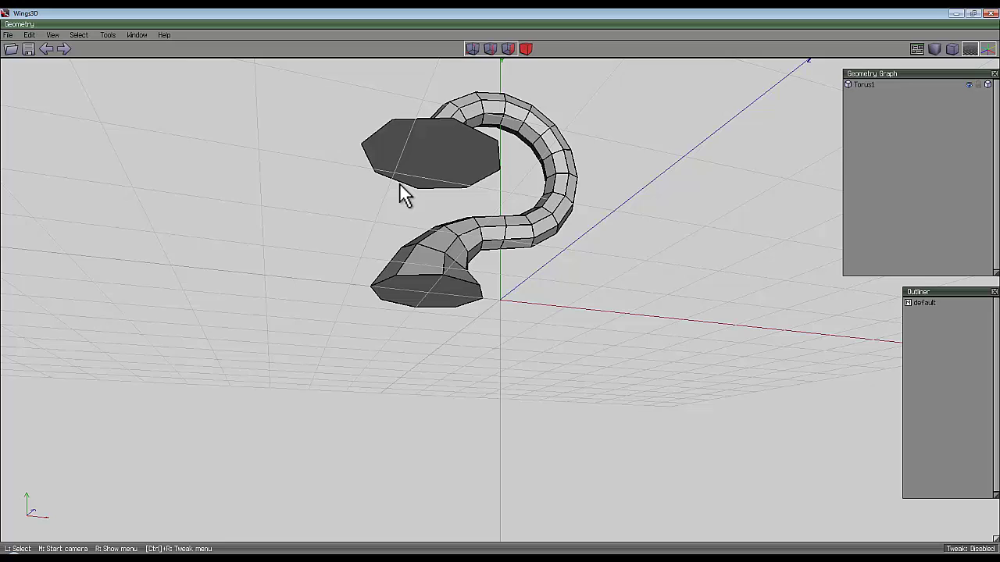
pyautogui.click(405, 162)
pyautogui.moveTo(504, 300); pyautogui.dragTo(244, 157, button='middle')
pyautogui.rightClick(242, 157)
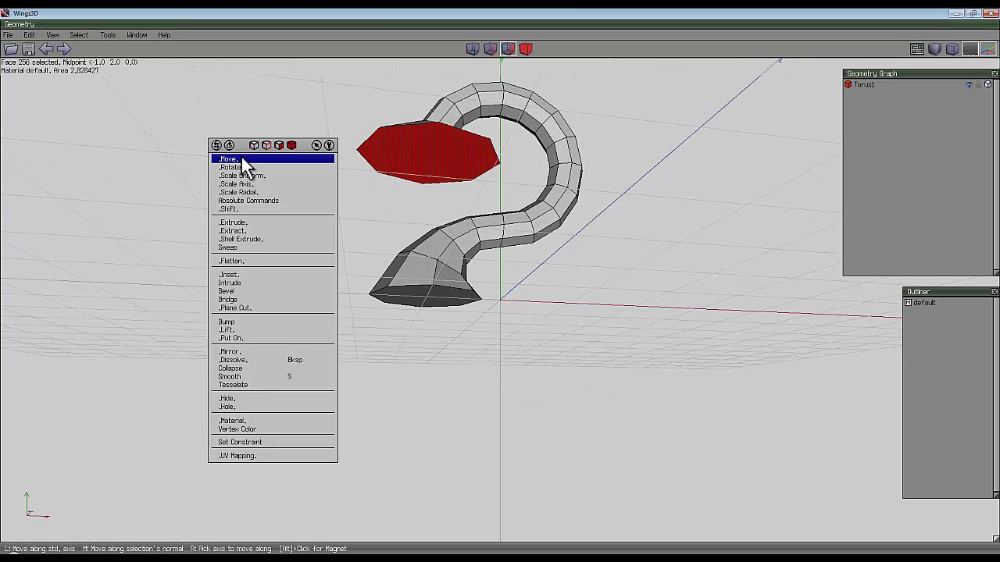
pyautogui.click(243, 159)
pyautogui.click(255, 192)
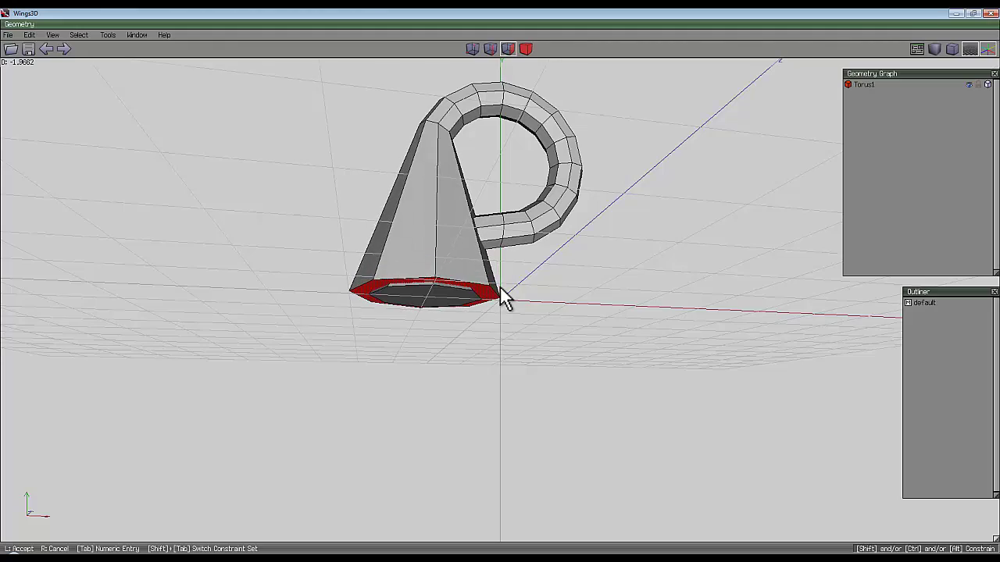
pyautogui.click(504, 299)
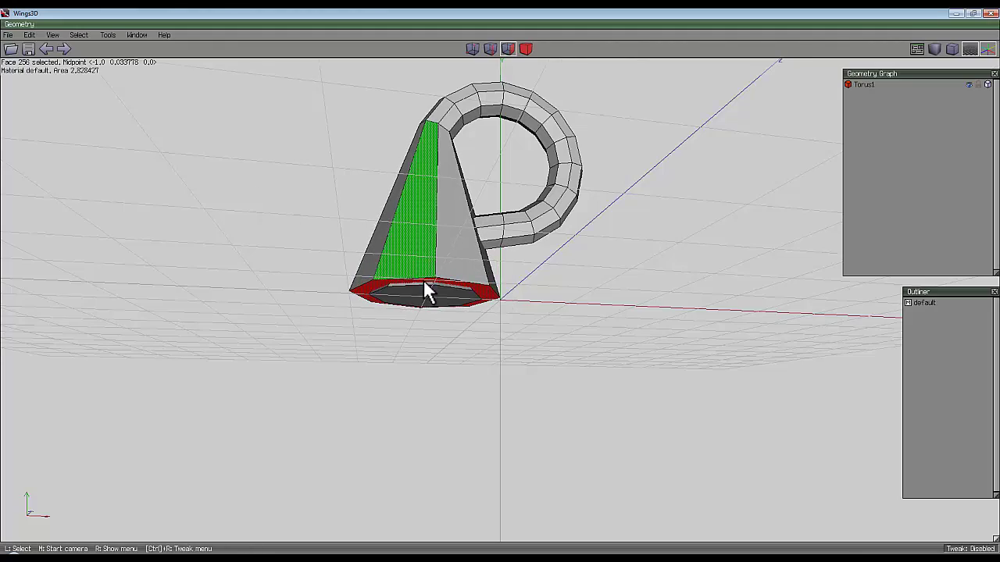
# - Connect the ring of long vertical edges around the cone into a new edge loop and slide that loop partway up the cone
pyautogui.middleClick(502, 309)
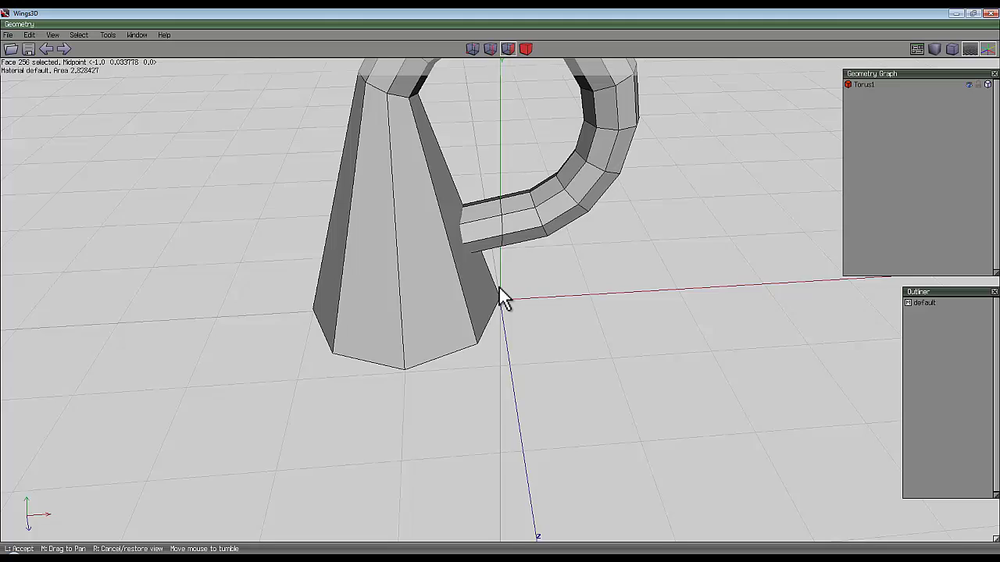
pyautogui.click(475, 295)
pyautogui.middleClick(471, 283)
pyautogui.click(502, 289)
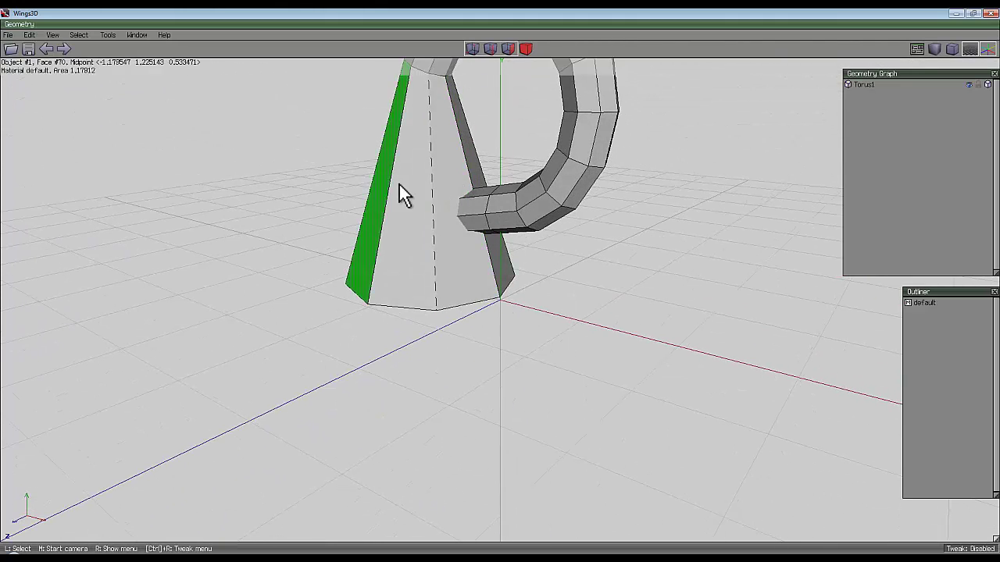
pyautogui.click(490, 47)
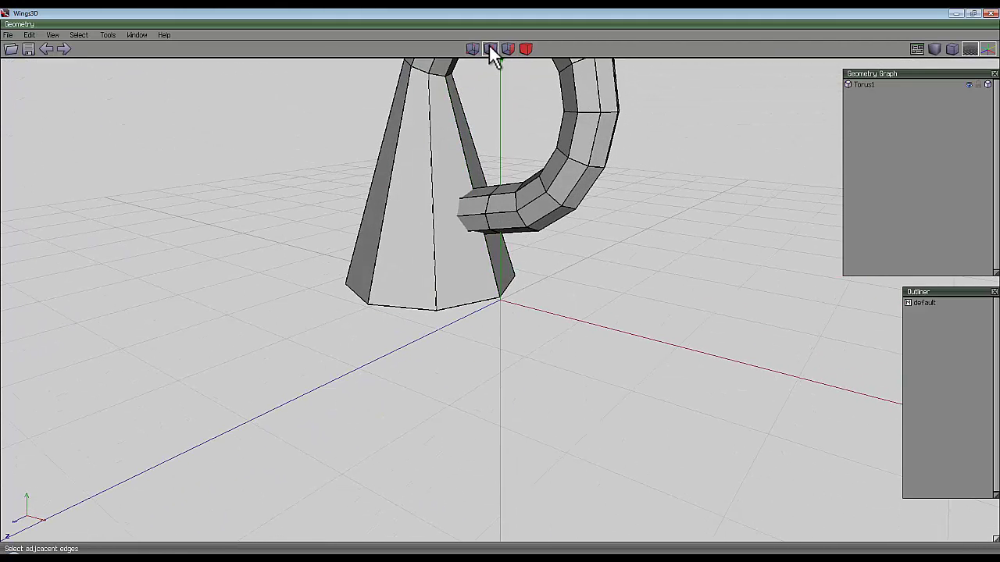
pyautogui.click(426, 135)
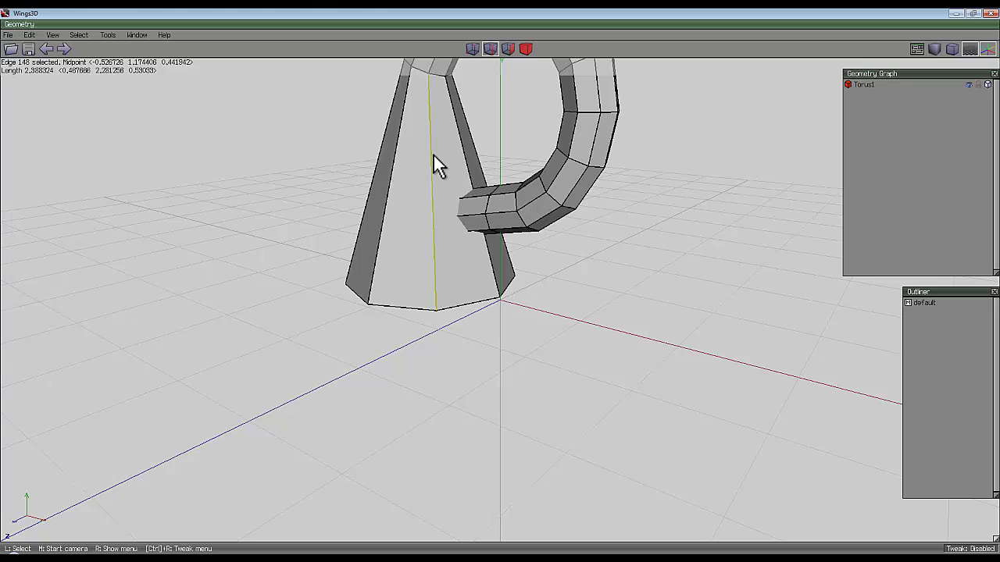
pyautogui.press('g')
pyautogui.press('c')
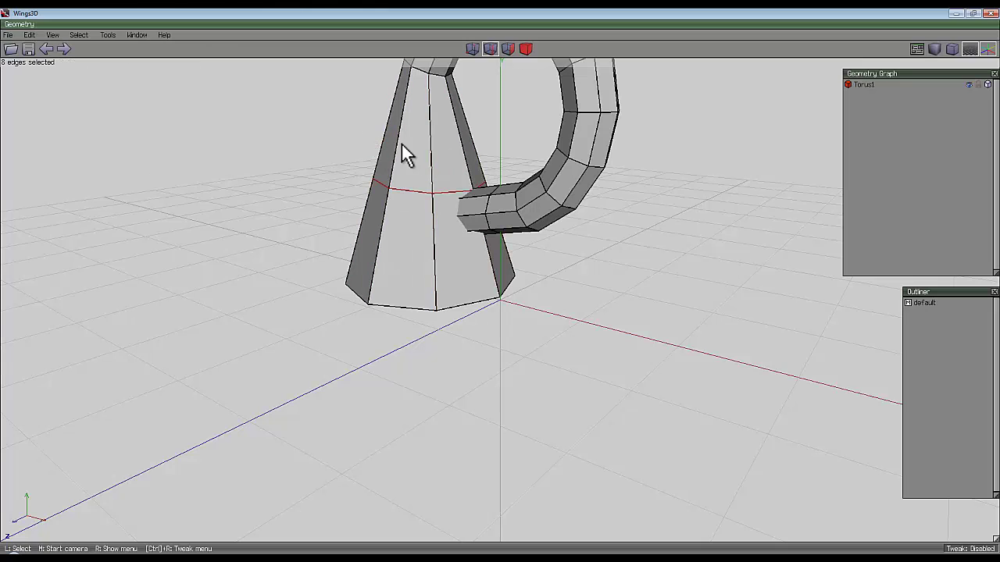
pyautogui.rightClick(291, 117)
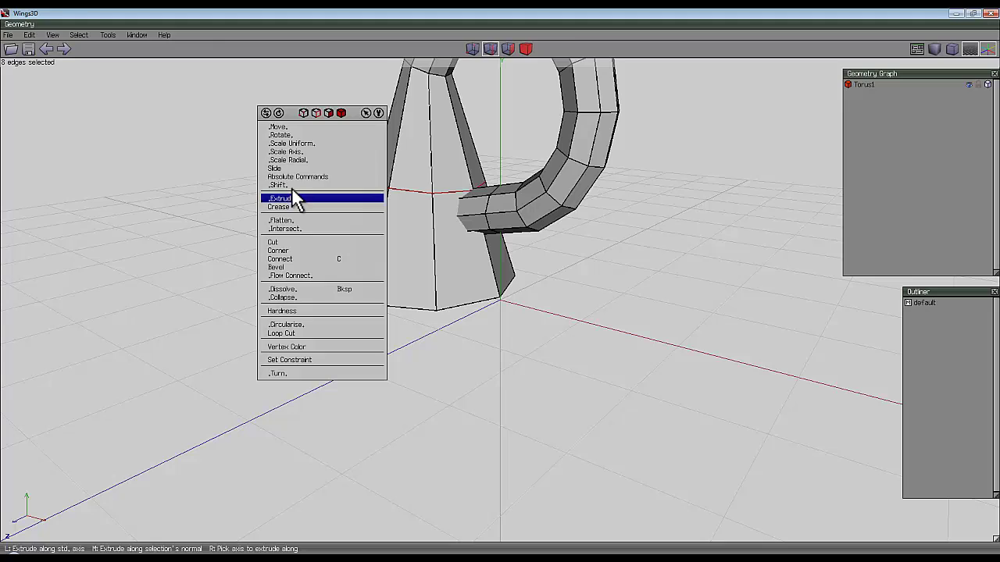
pyautogui.click(300, 168)
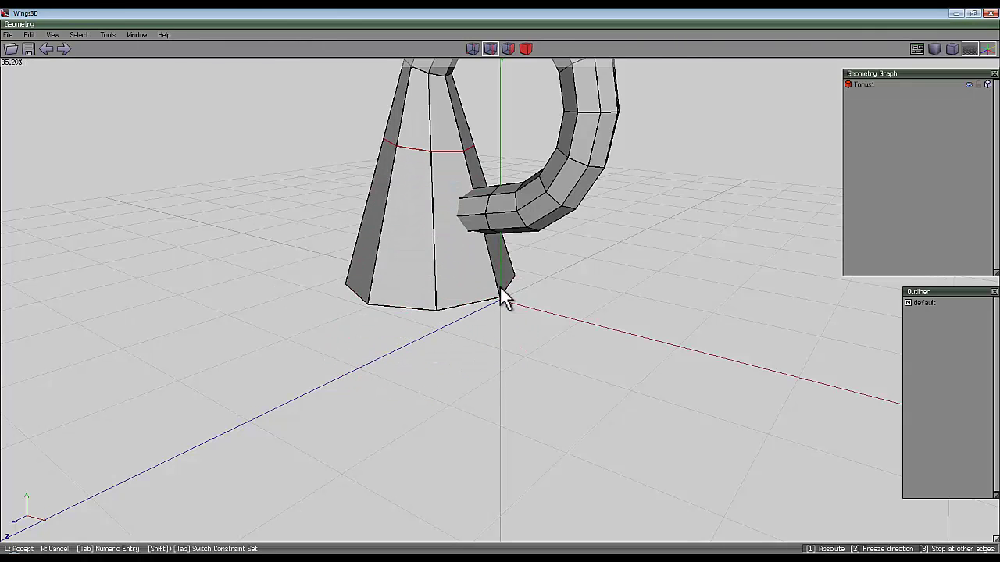
pyautogui.click(501, 298)
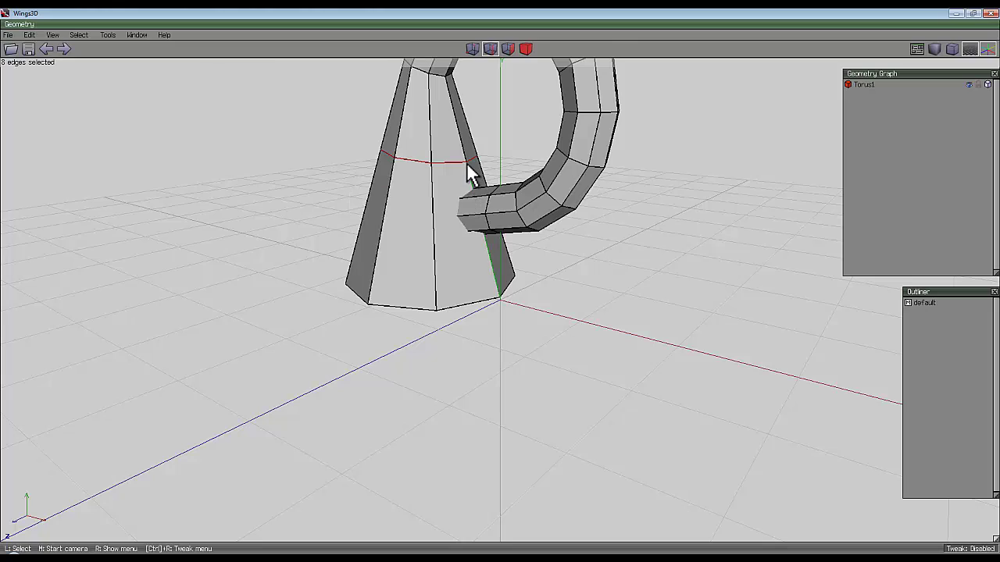
# - Connect the ring of edges below the new loop into a second loop and slide it down about 47% toward the cone's base
pyautogui.click(435, 237)
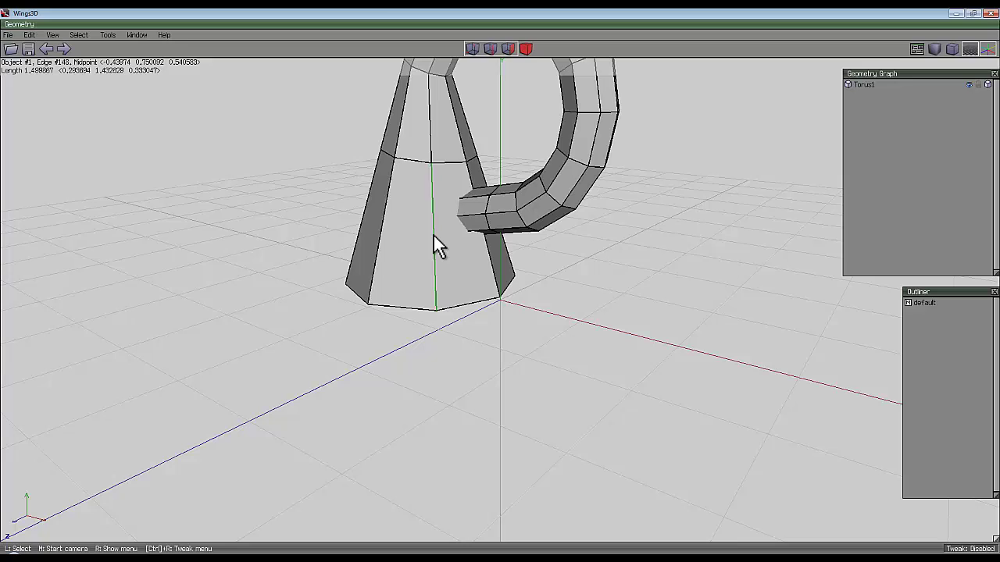
pyautogui.click(434, 236)
pyautogui.press('g')
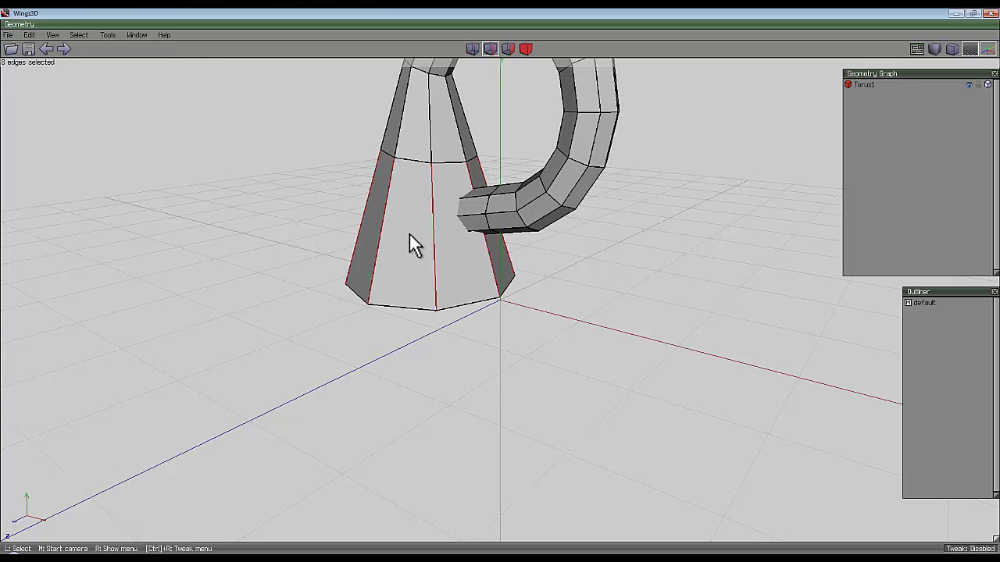
pyautogui.press('c')
pyautogui.rightClick(298, 144)
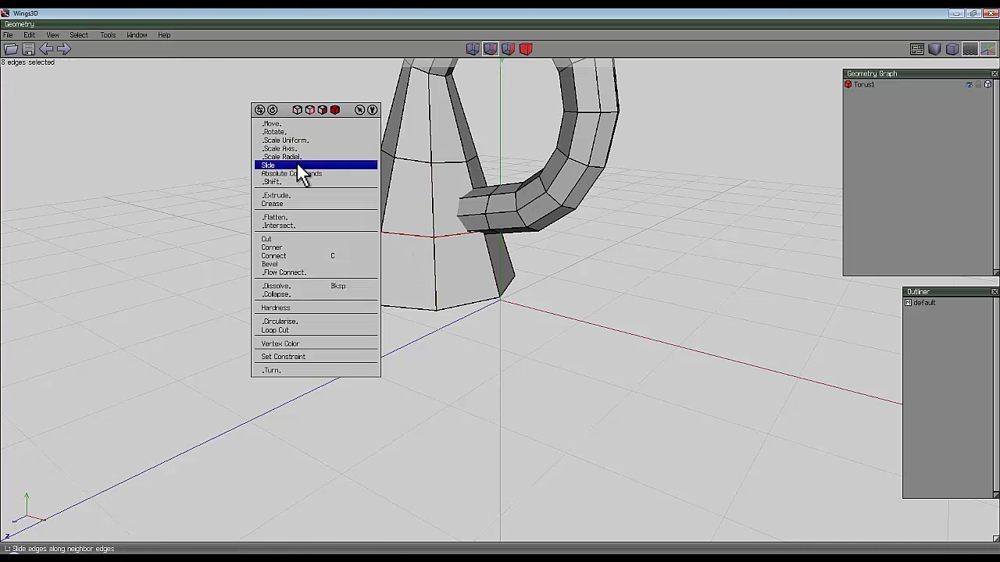
pyautogui.click(302, 164)
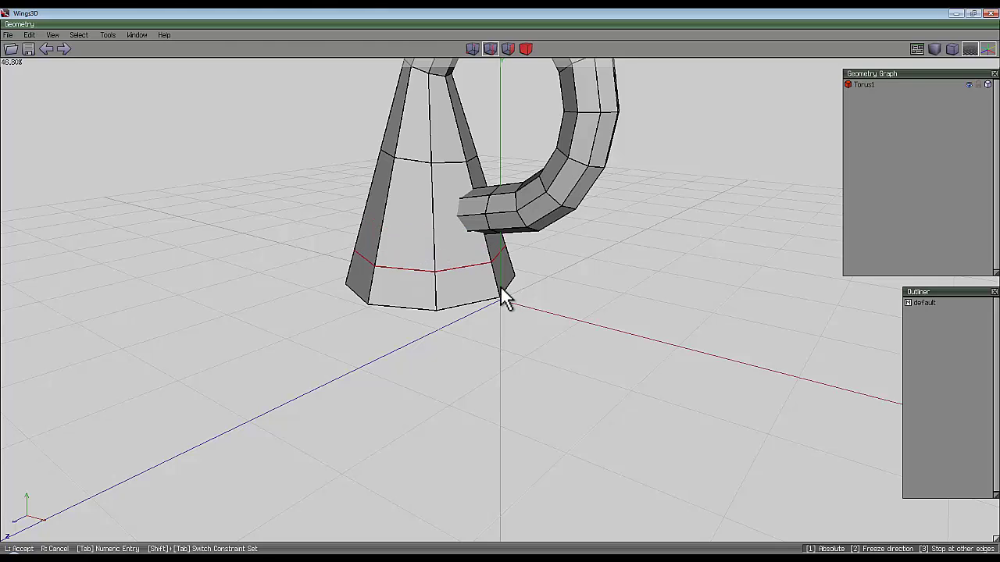
pyautogui.click(503, 301)
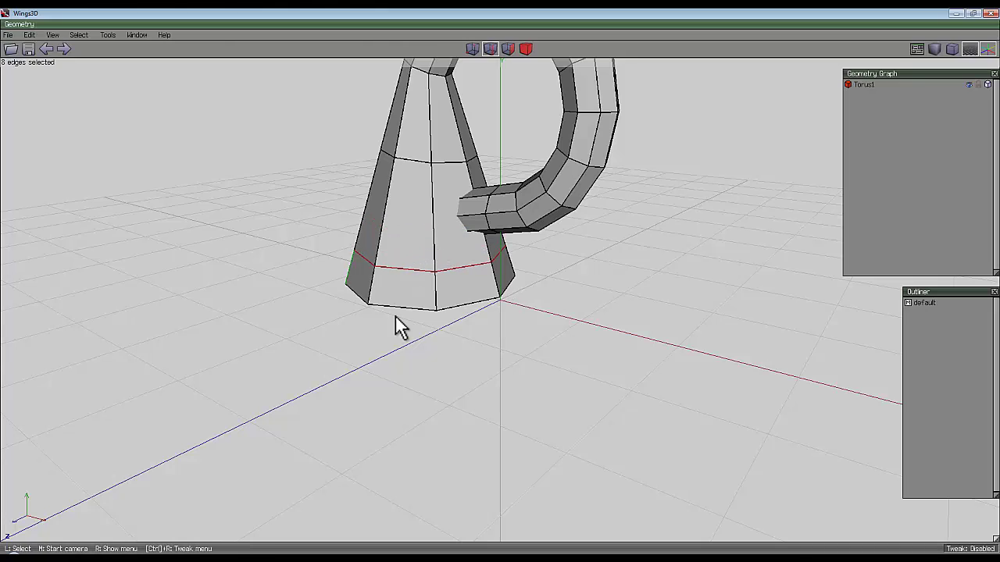
# - Connect the ring of edges between the cone's two added loops to create a third loop midway, and clear the selection
pyautogui.click(433, 215)
pyautogui.press('g')
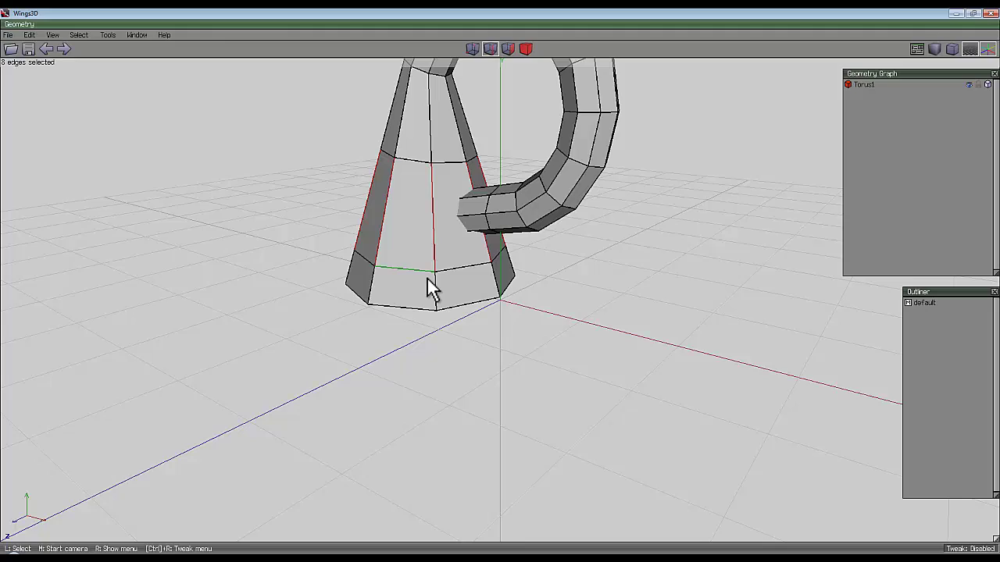
pyautogui.press('space')
# - Select the four cone faces around the tube's entry point together with the inner and outer cap faces on the underside
pyautogui.middleClick(487, 316)
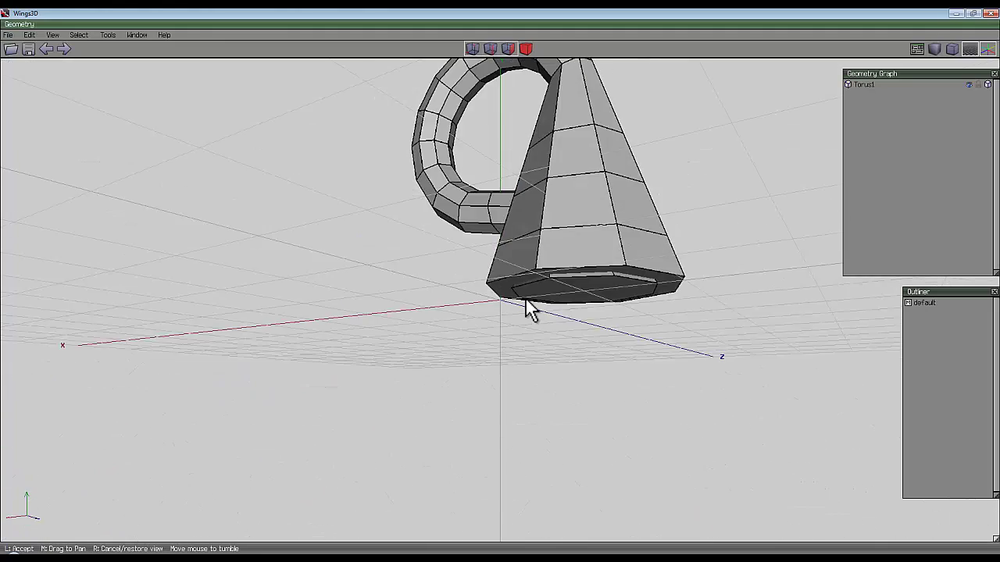
pyautogui.click(531, 226)
pyautogui.click(551, 191)
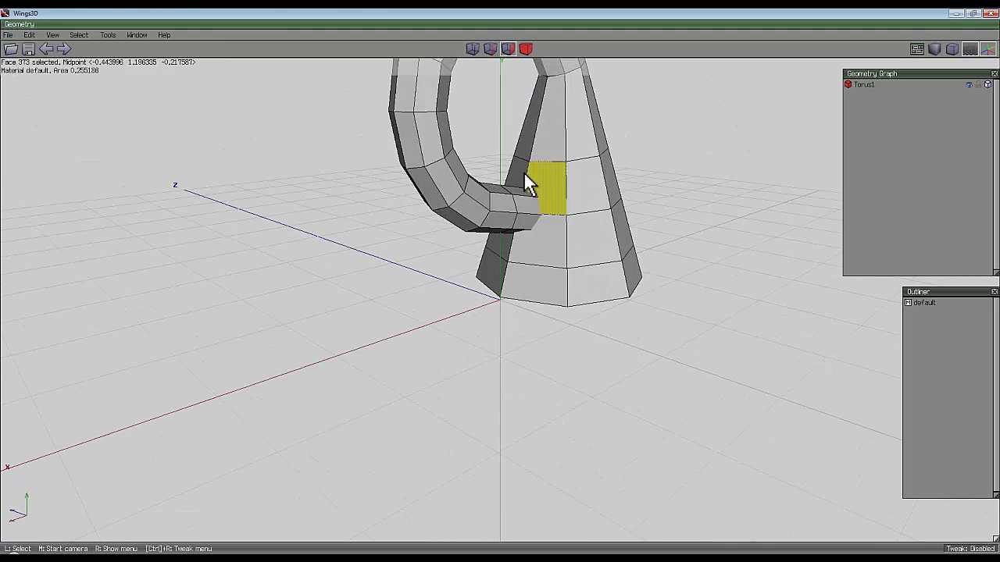
pyautogui.click(522, 170)
pyautogui.click(549, 253)
pyautogui.click(502, 247)
pyautogui.middleClick(503, 248)
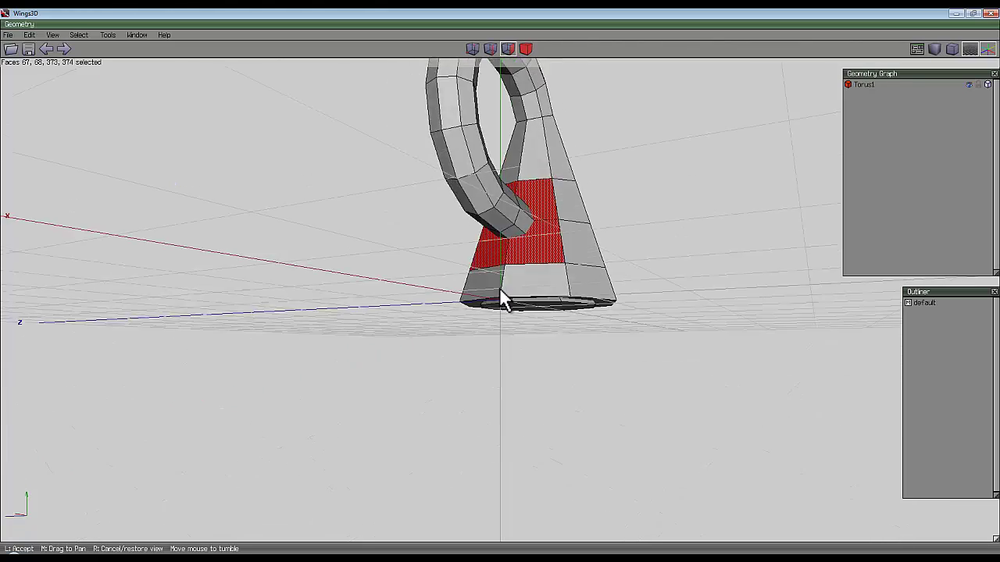
pyautogui.click(474, 342)
pyautogui.click(537, 371)
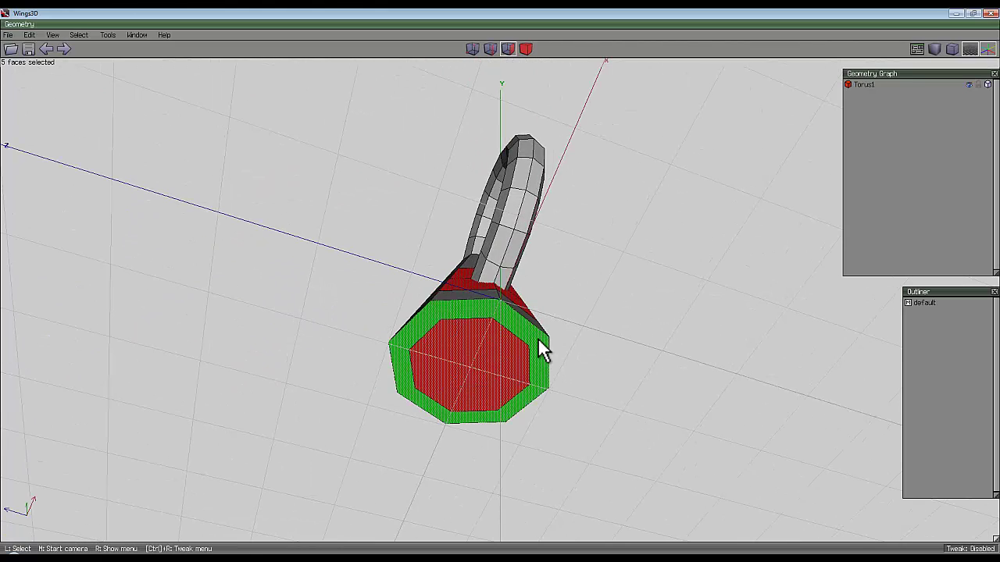
pyautogui.click(543, 350)
# - Intrude the six selected faces with a thickness of 0.02 to hollow out the model
pyautogui.scroll(2, 597, 289)
pyautogui.rightClick(600, 238)
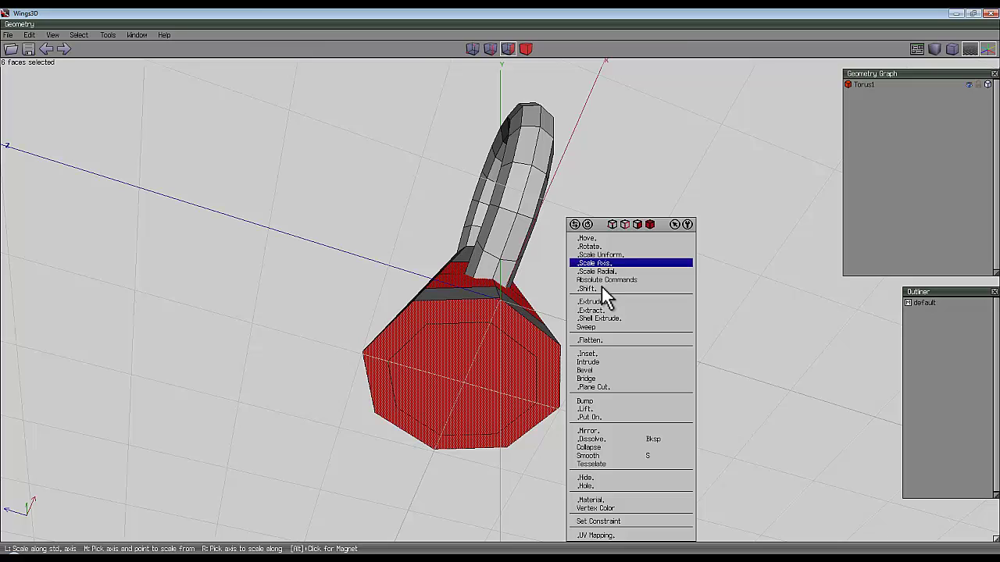
pyautogui.click(604, 361)
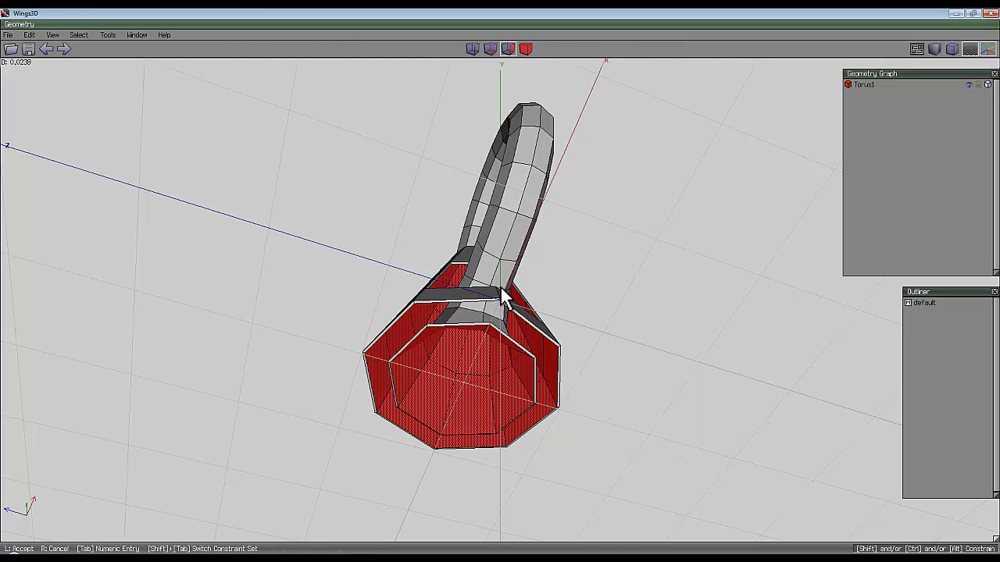
pyautogui.press('Tab')
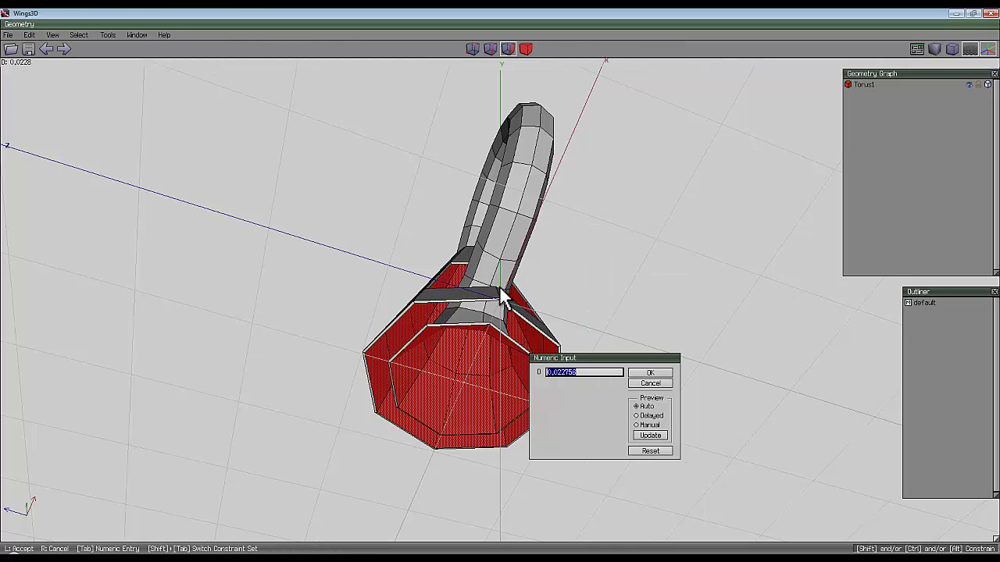
pyautogui.write('0.02')
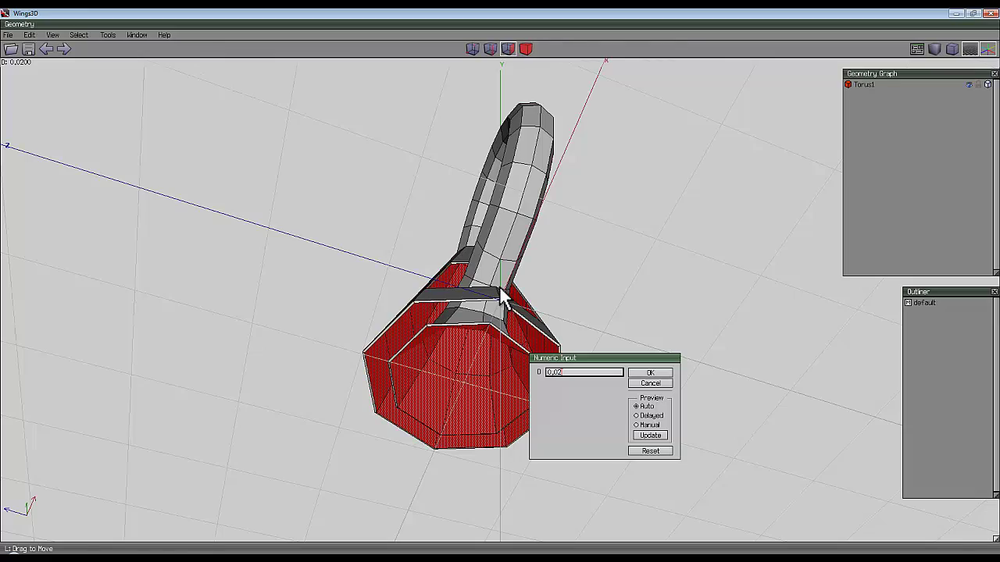
pyautogui.press('Return')
# - Clear the selection and slide the tube's edge loop outside the cone opening about 95% toward the neighbouring loop at the opening
pyautogui.middleClick(504, 299)
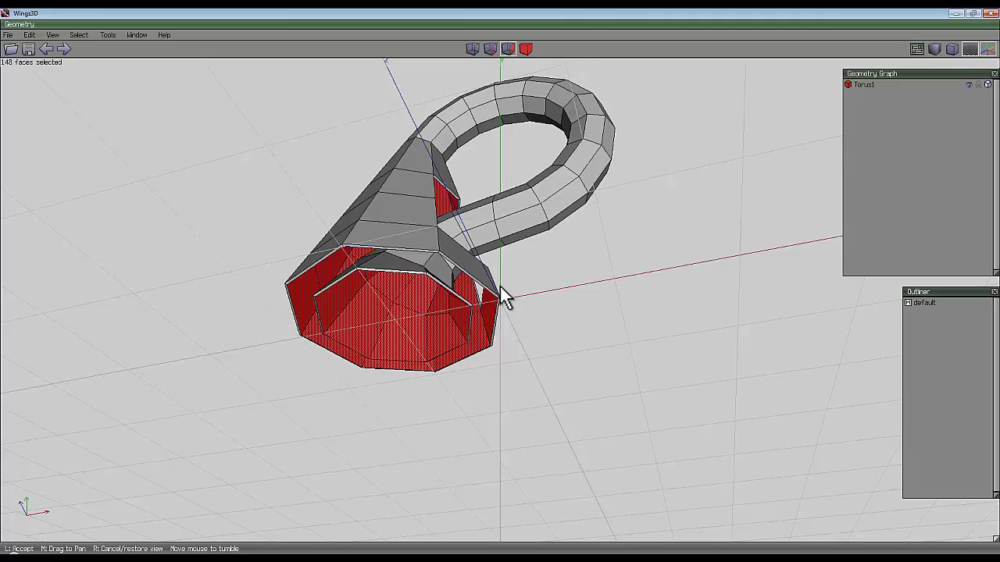
pyautogui.click(501, 287)
pyautogui.press('space')
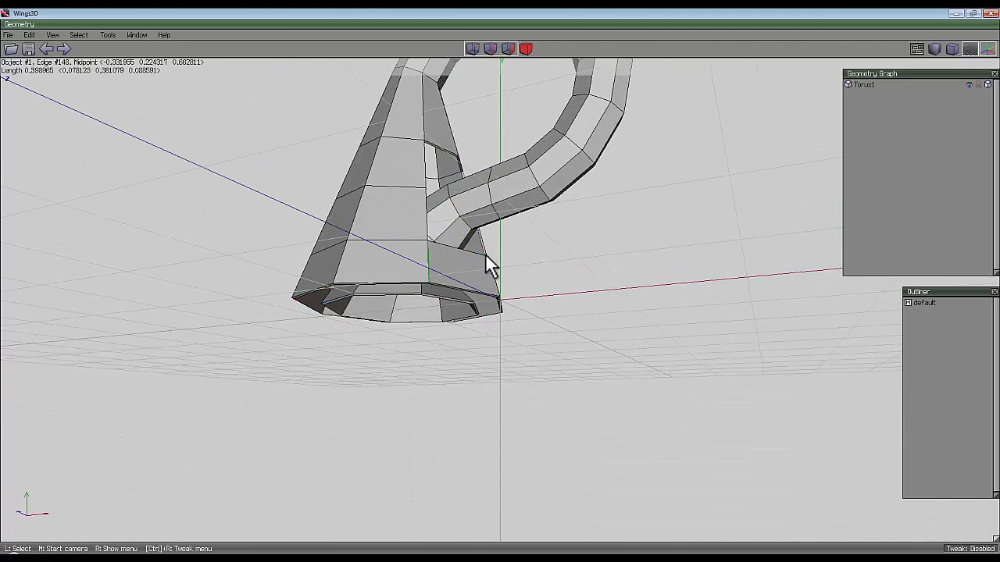
pyautogui.click(493, 205)
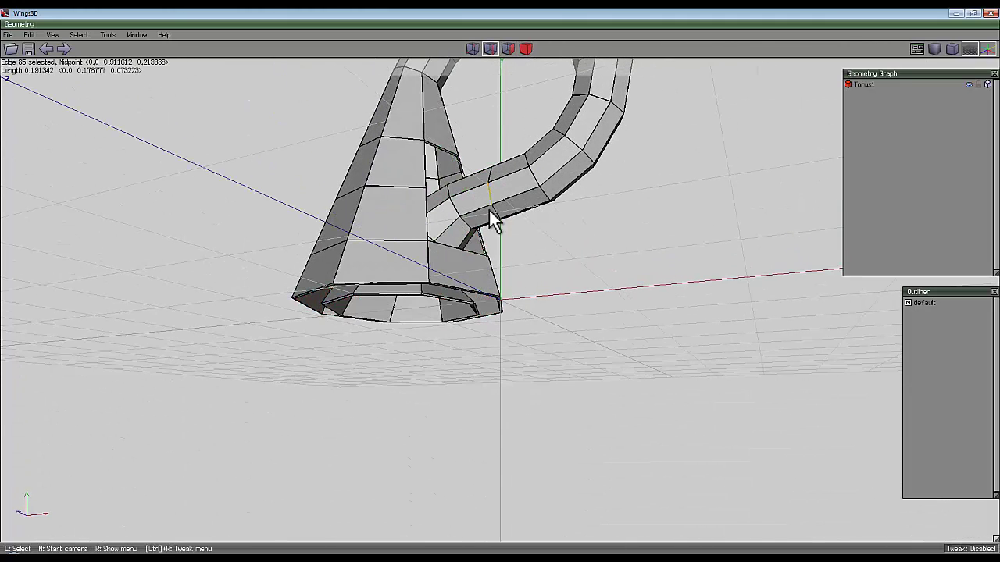
pyautogui.press('l')
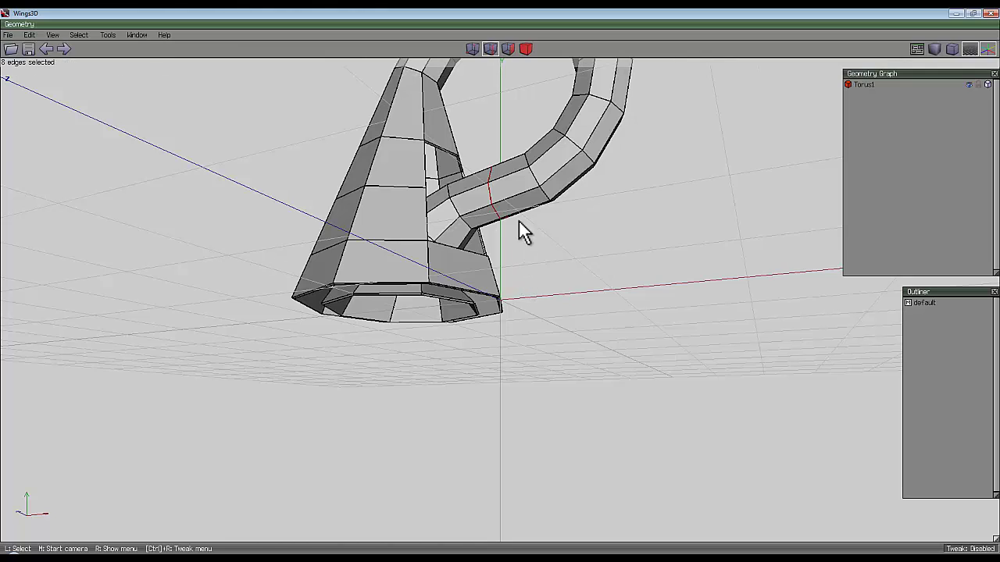
pyautogui.rightClick(570, 236)
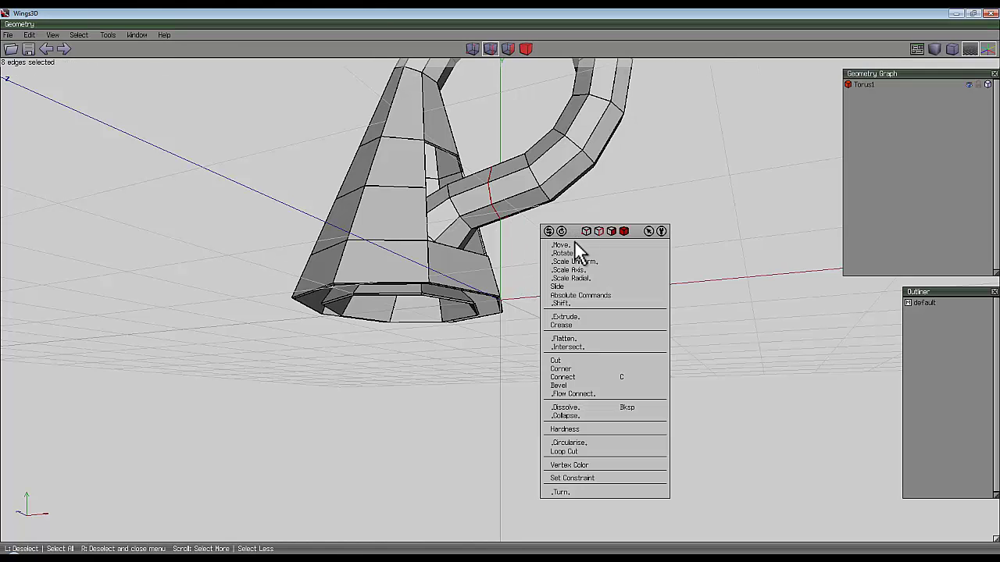
pyautogui.click(568, 286)
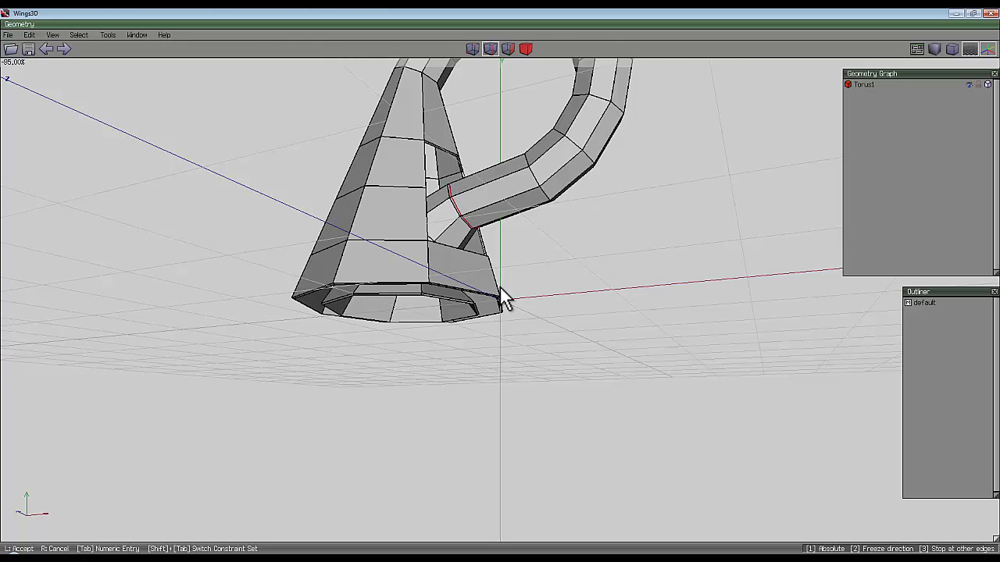
pyautogui.click(504, 299)
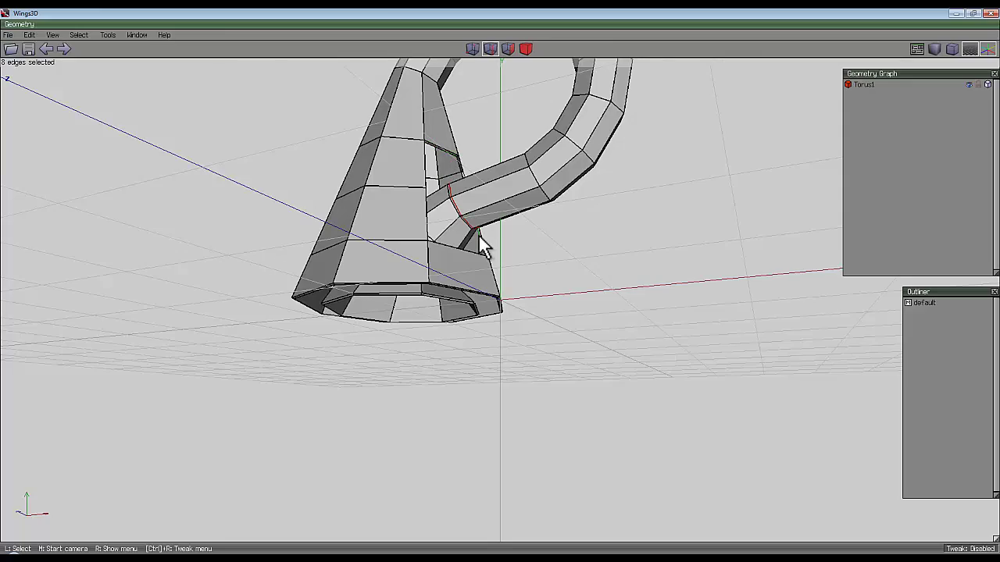
# - Select the ring of short edges across the tube's narrow band together with the ring across the rim of the cone's opening
pyautogui.middleClick(473, 241)
pyautogui.scroll(10, 518, 239)
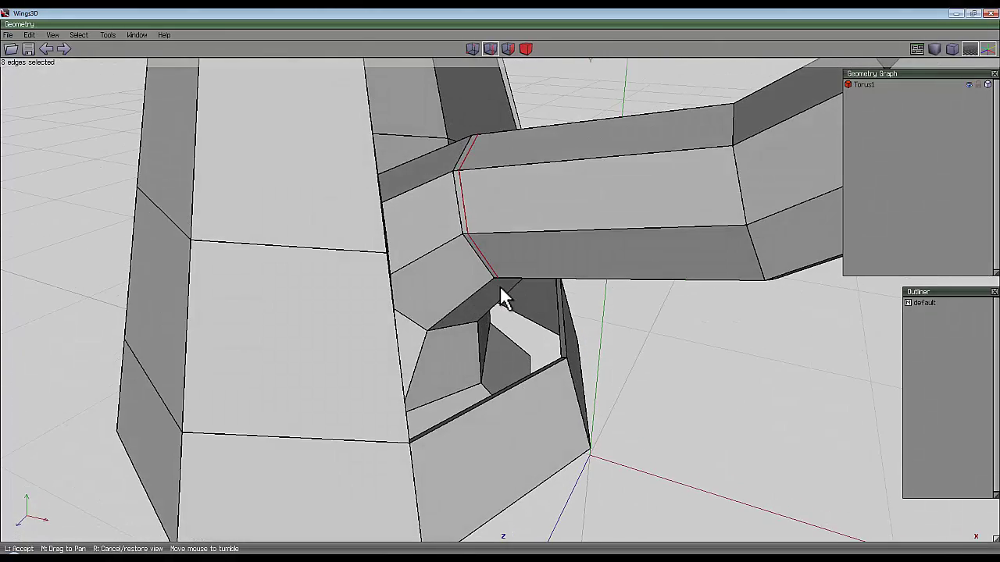
pyautogui.click(500, 286)
pyautogui.press('space')
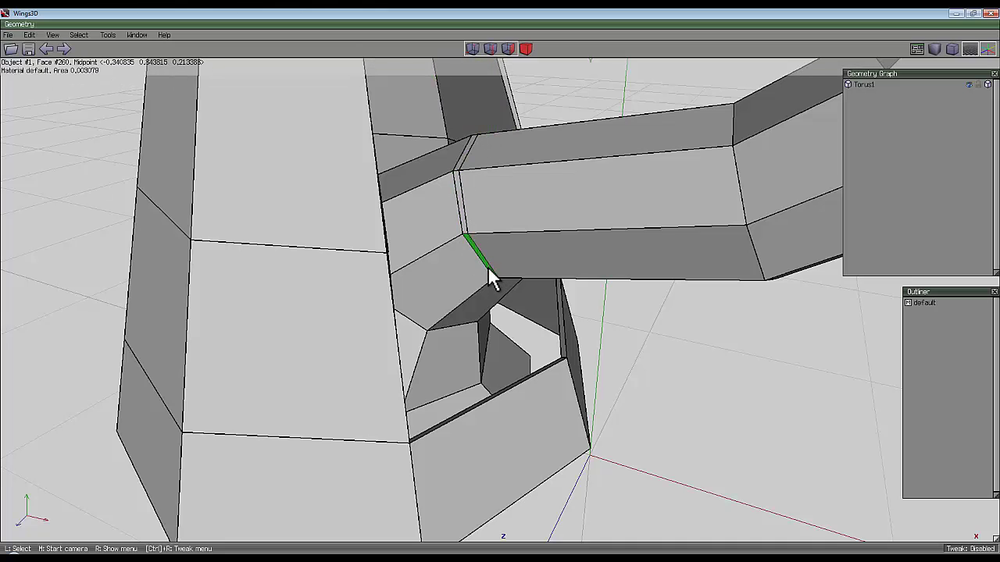
pyautogui.scroll(-4, 457, 175)
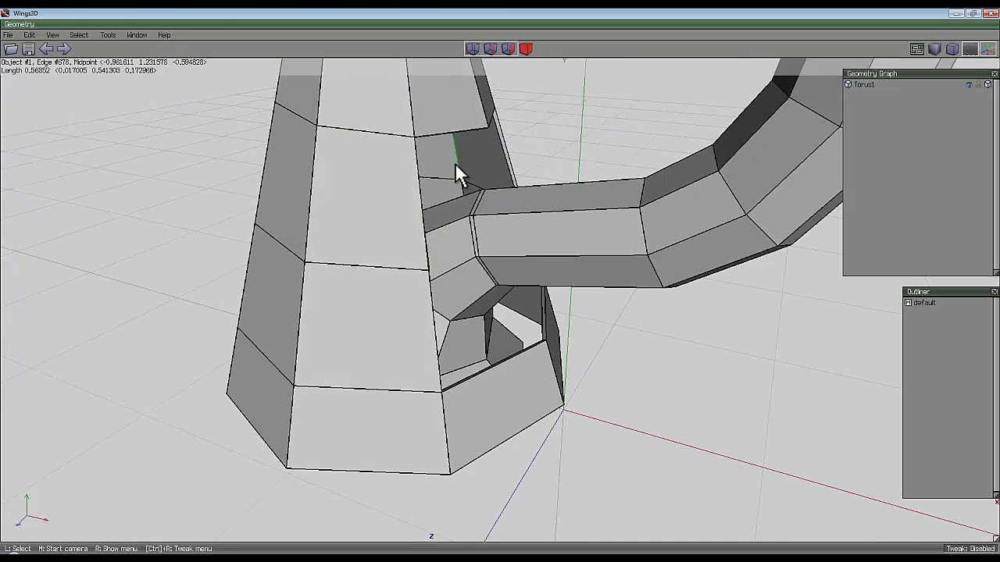
pyautogui.middleClick(457, 174)
pyautogui.click(500, 286)
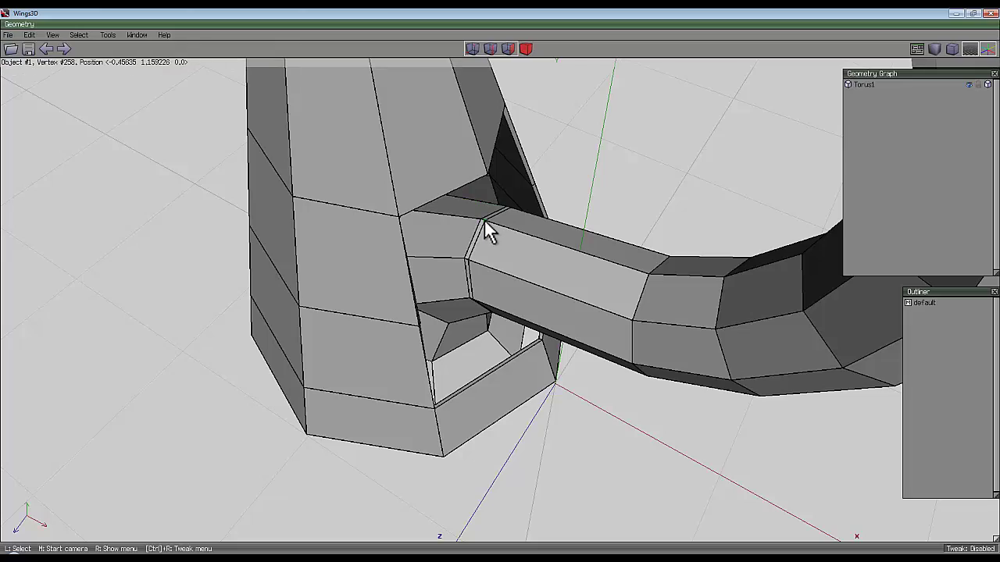
pyautogui.scroll(3, 481, 196)
pyautogui.click(472, 158)
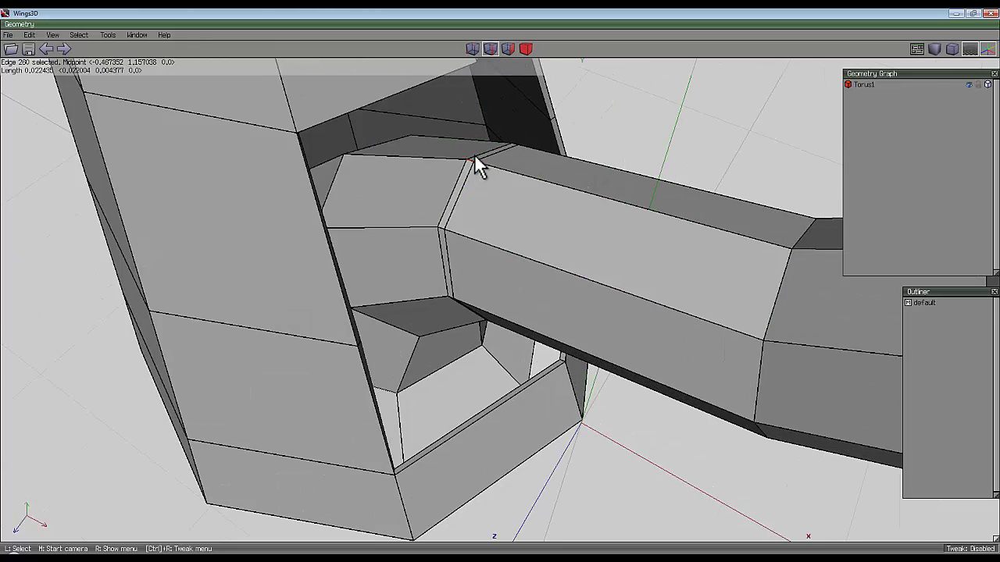
pyautogui.middleClick(485, 139)
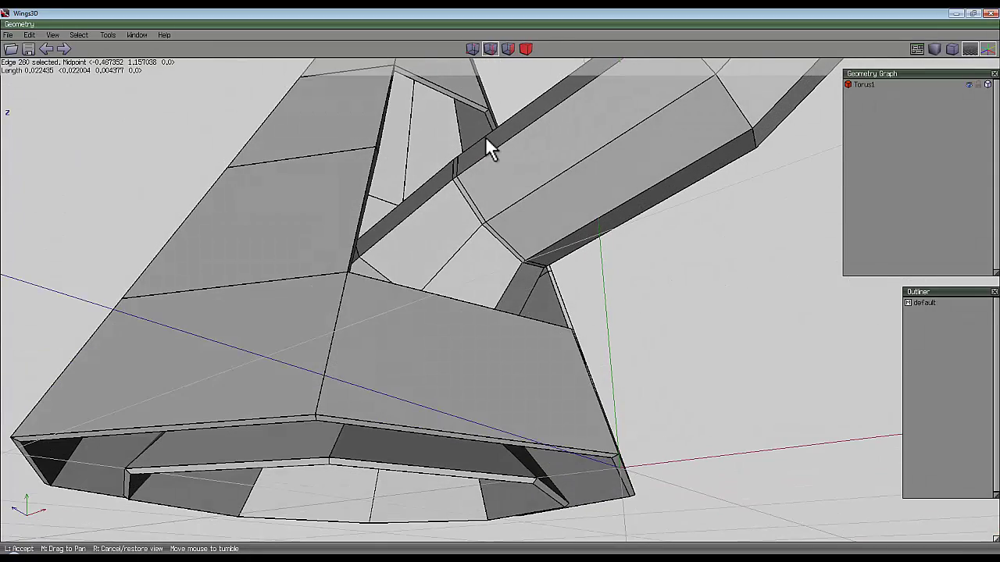
pyautogui.click(486, 140)
pyautogui.click(486, 111)
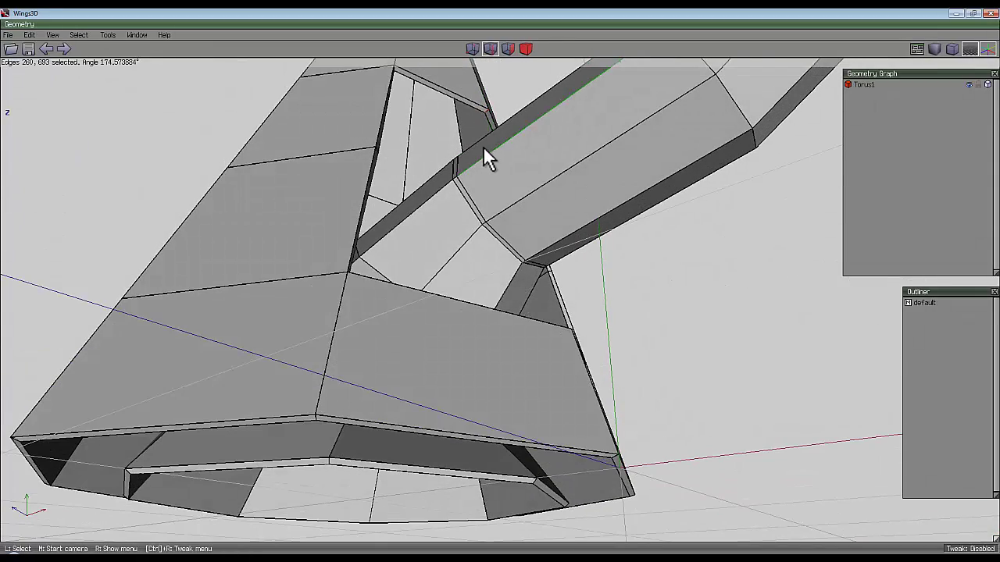
pyautogui.middleClick(487, 150)
pyautogui.click(500, 285)
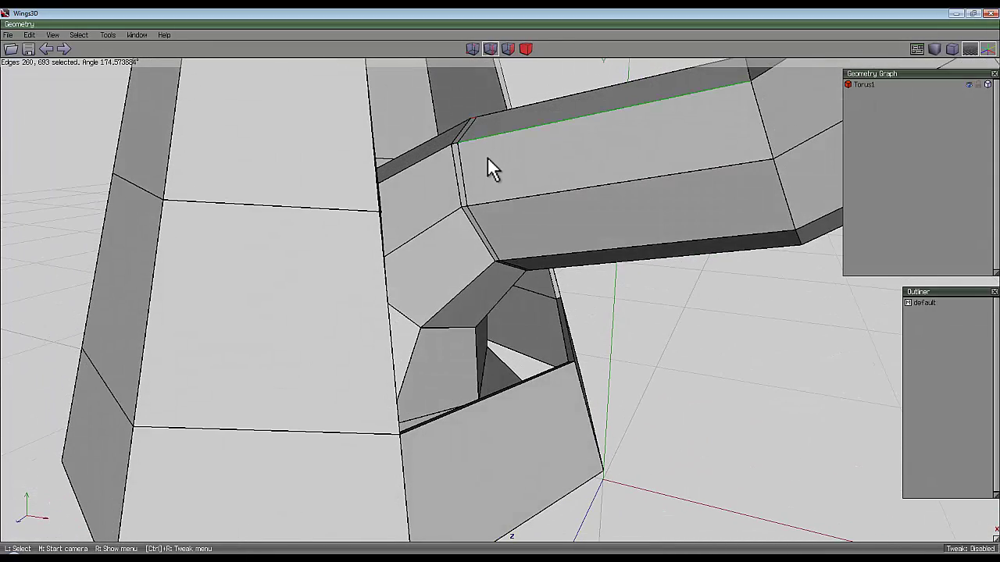
pyautogui.press('l')
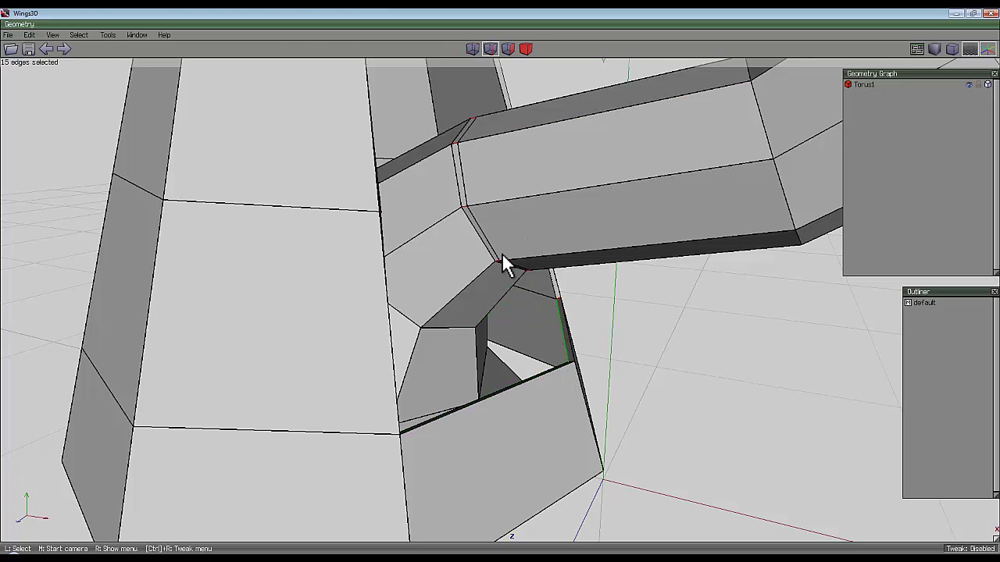
# - Deselect the top and bottom edges of both rings and dissolve the rest, leaving two half-ring faces on the band and on the rim
pyautogui.click(473, 116)
pyautogui.middleClick(473, 117)
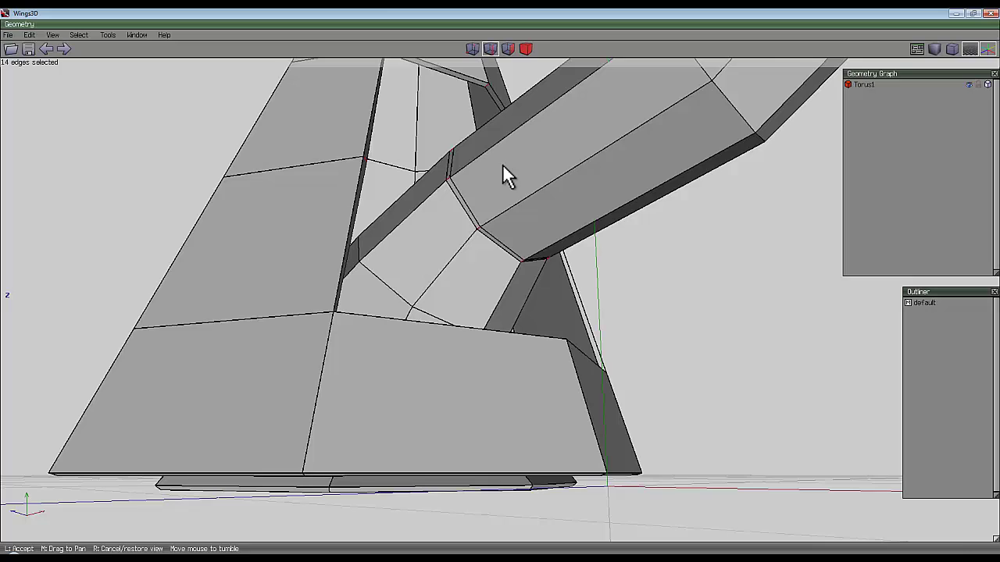
pyautogui.click(502, 164)
pyautogui.click(521, 261)
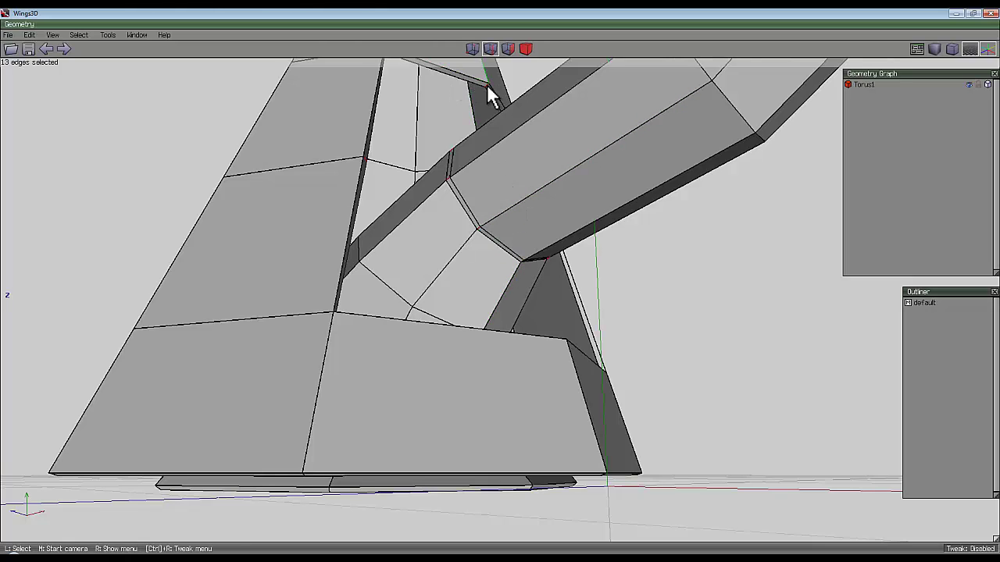
pyautogui.click(472, 107)
pyautogui.middleClick(625, 242)
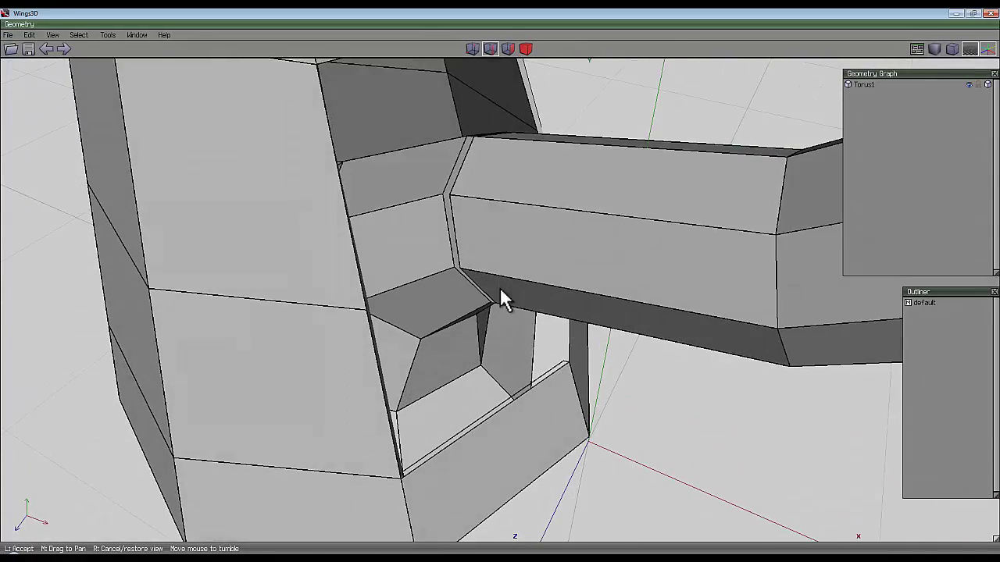
pyautogui.click(504, 299)
# - Bridge one half-ring face of the tube's band to the half-ring rim face of the cone opening on the same side
pyautogui.click(507, 49)
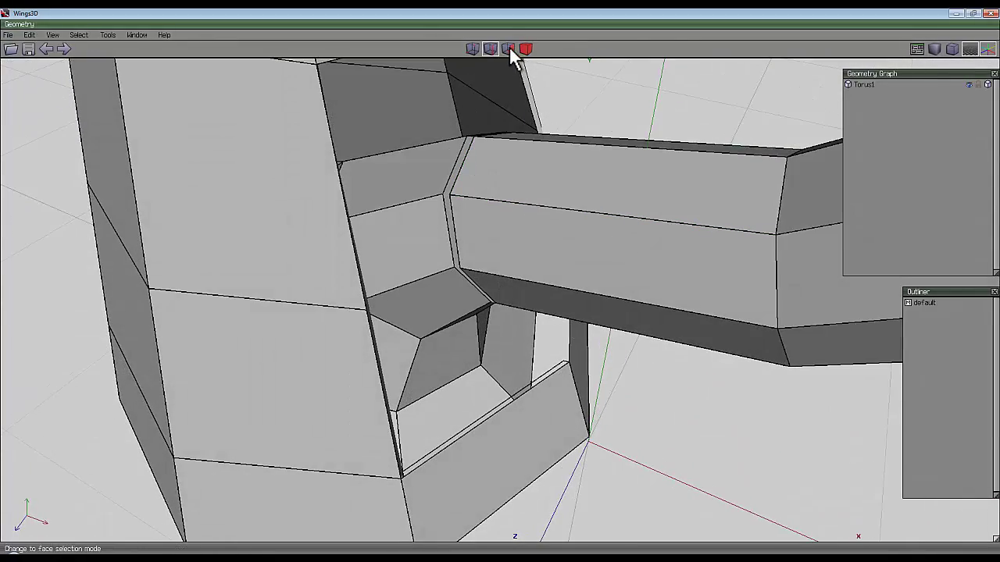
pyautogui.click(458, 164)
pyautogui.middleClick(381, 177)
pyautogui.click(500, 286)
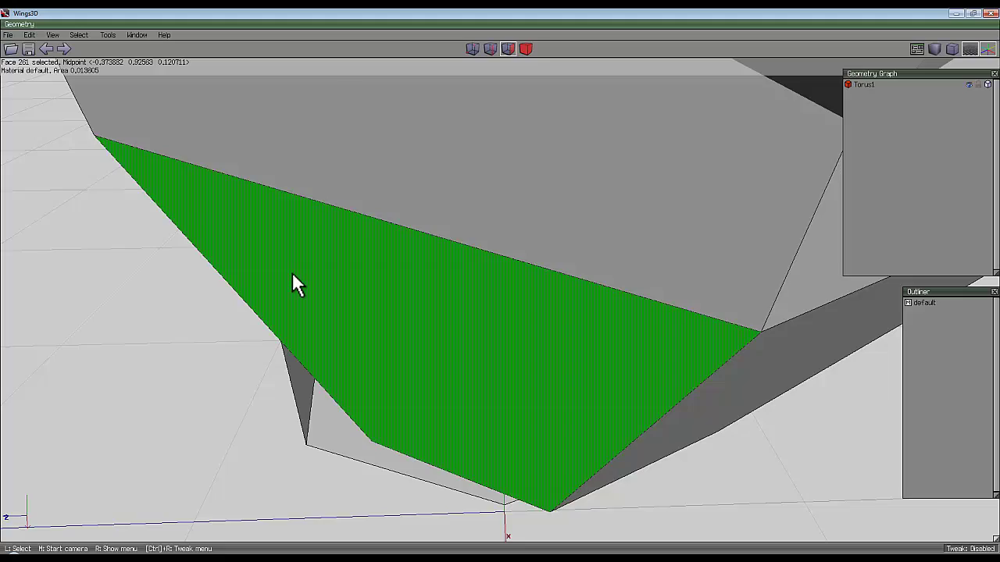
pyautogui.scroll(-5, 500, 287)
pyautogui.click(357, 262)
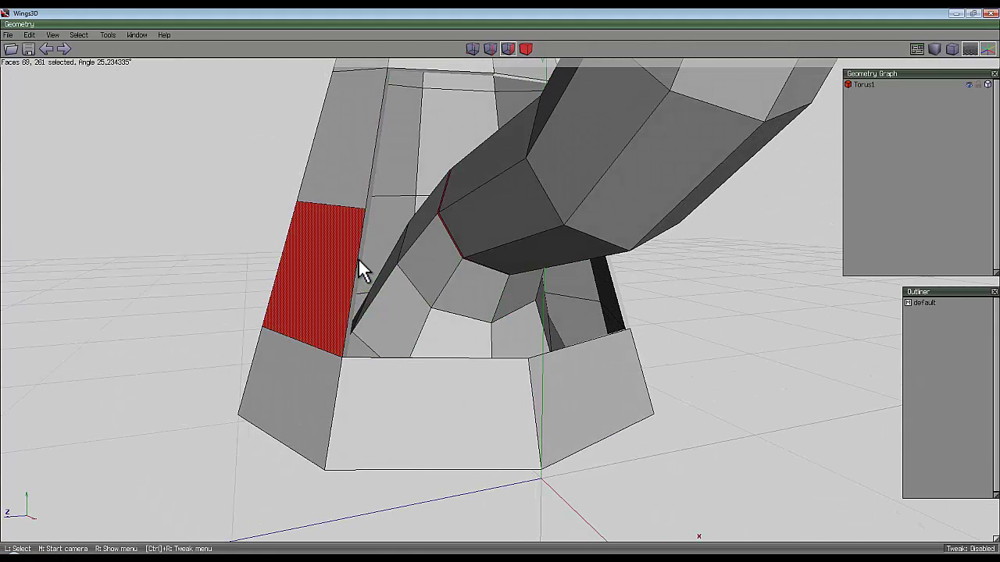
pyautogui.click(358, 259)
pyautogui.click(341, 262)
pyautogui.rightClick(264, 119)
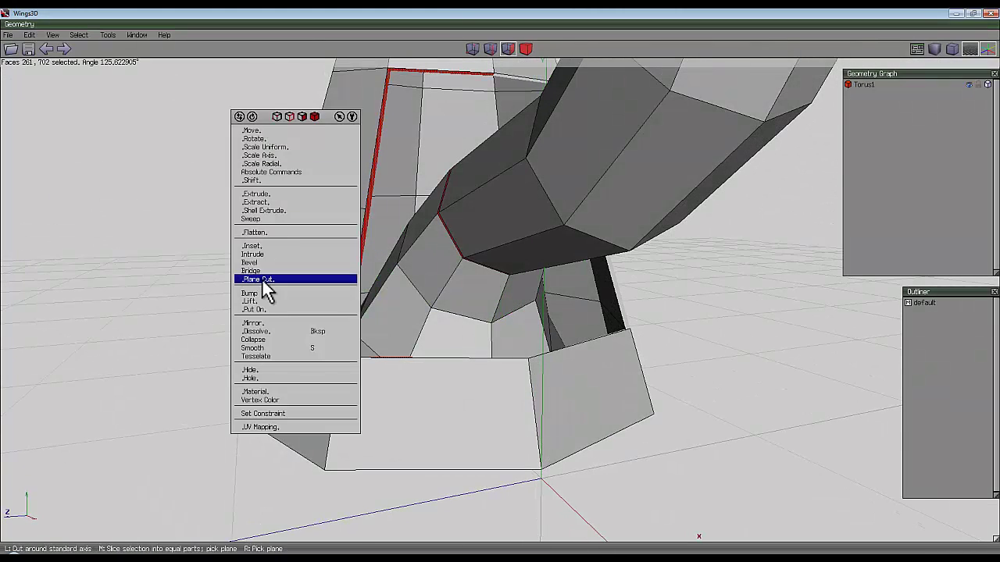
pyautogui.click(268, 272)
pyautogui.middleClick(390, 326)
pyautogui.click(502, 286)
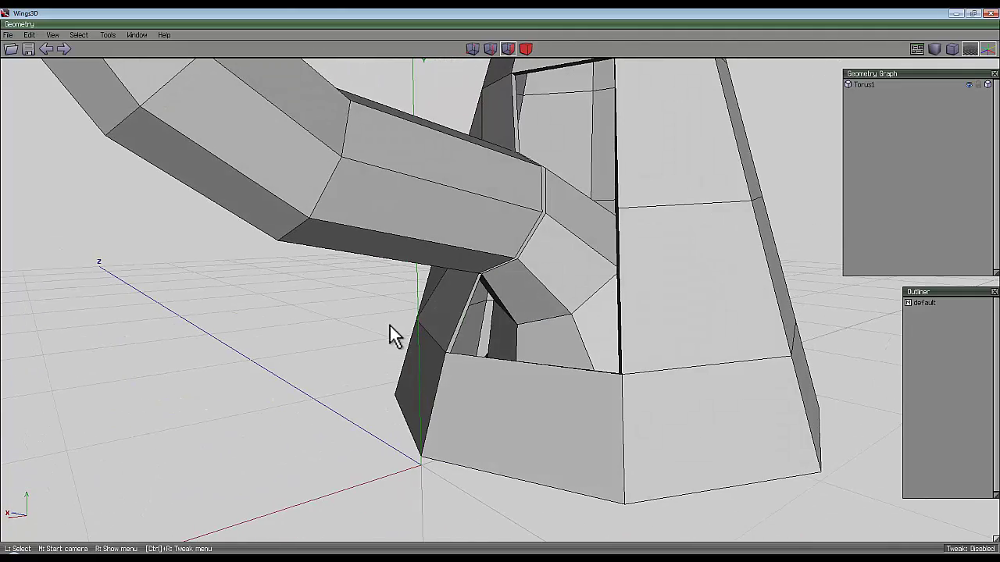
# - Bridge the opposite half-ring face of the tube's band to the remaining half of the cone opening's rim
pyautogui.click(539, 223)
pyautogui.click(514, 221)
pyautogui.click(541, 222)
pyautogui.moveTo(541, 223); pyautogui.dragTo(588, 326, button='middle')
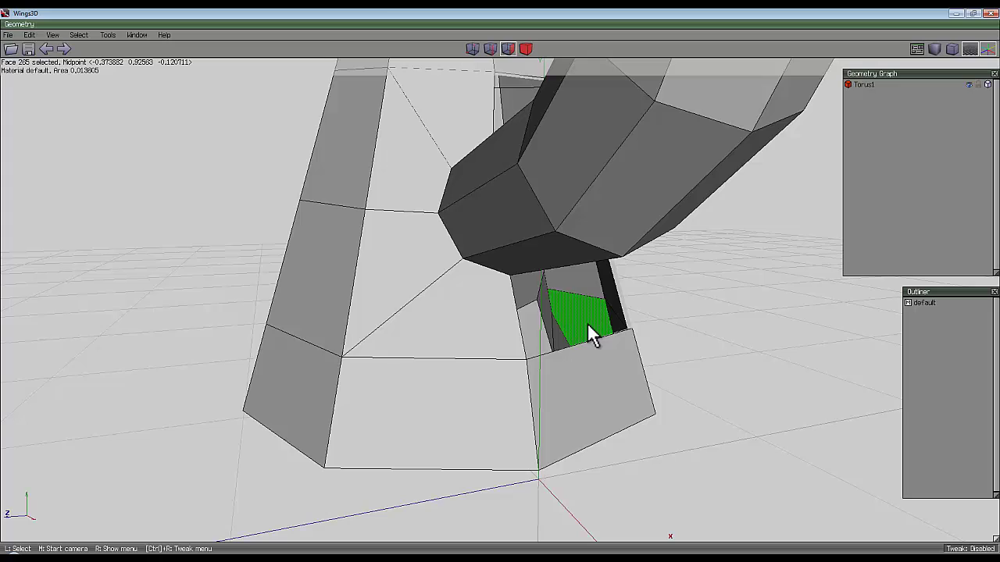
pyautogui.click(629, 316)
pyautogui.rightClick(673, 317)
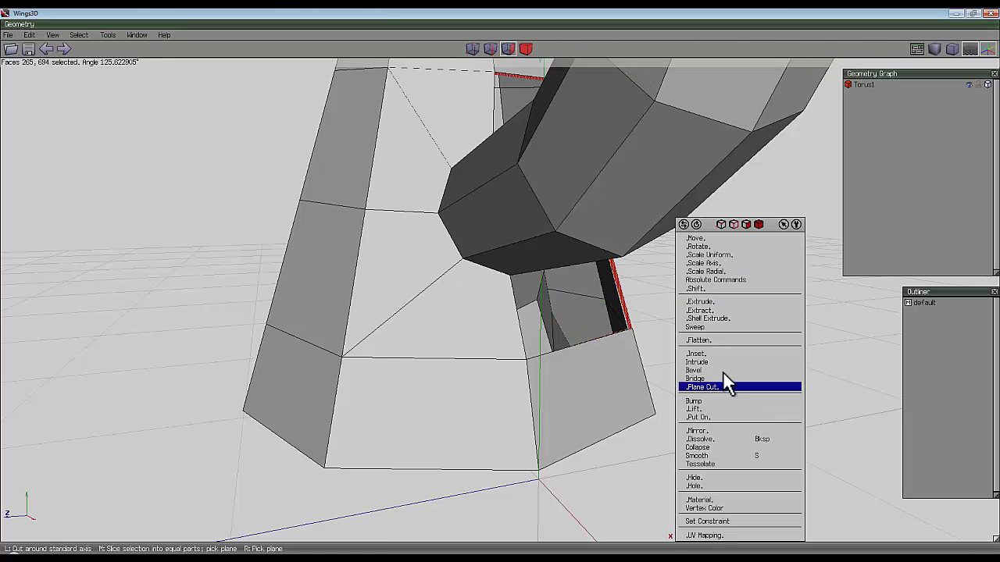
pyautogui.click(724, 380)
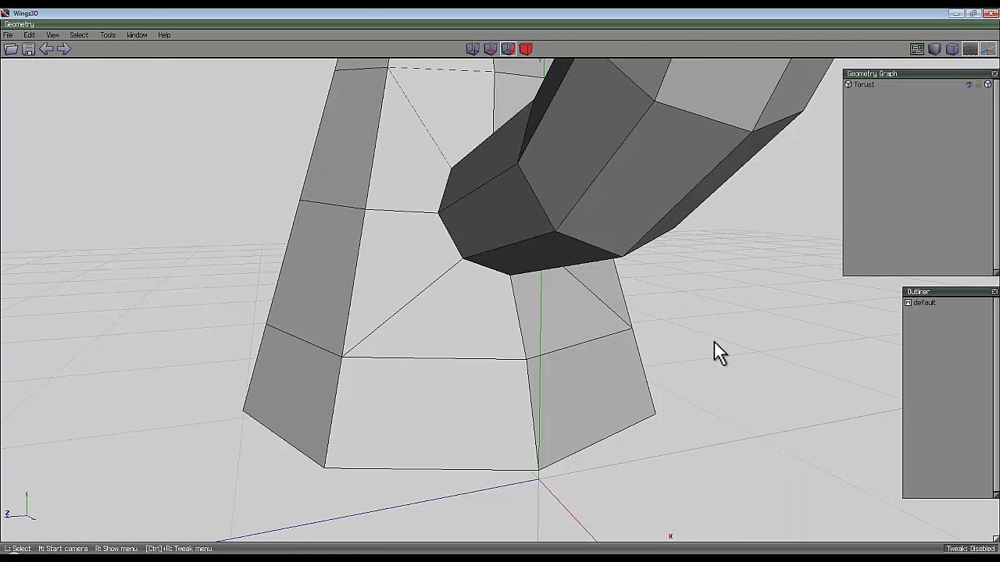
# - Weld the whole torus object to merge the coincident faces between the two bridged halves
pyautogui.moveTo(714, 342); pyautogui.dragTo(533, 197, button='middle')
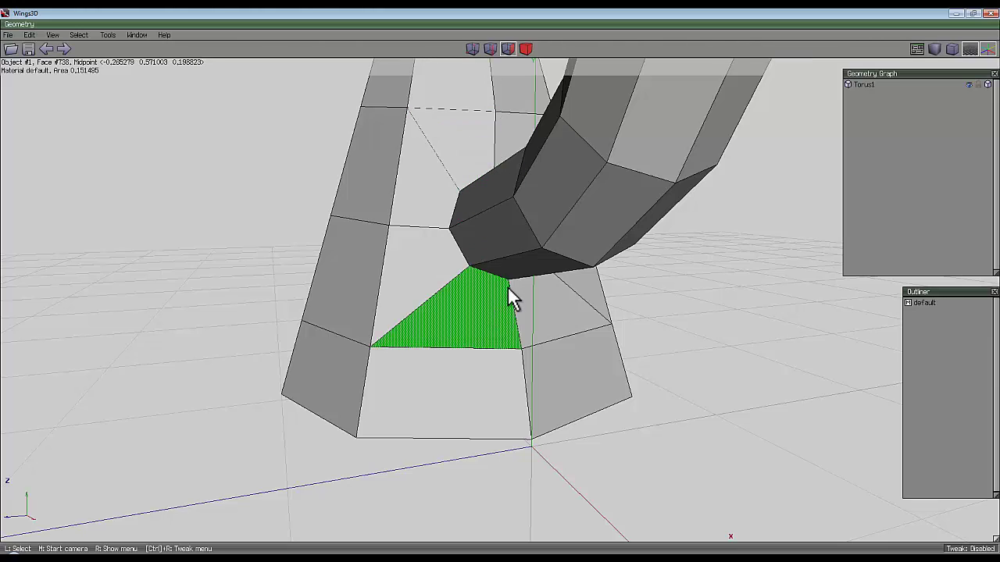
pyautogui.click(526, 48)
pyautogui.click(515, 140)
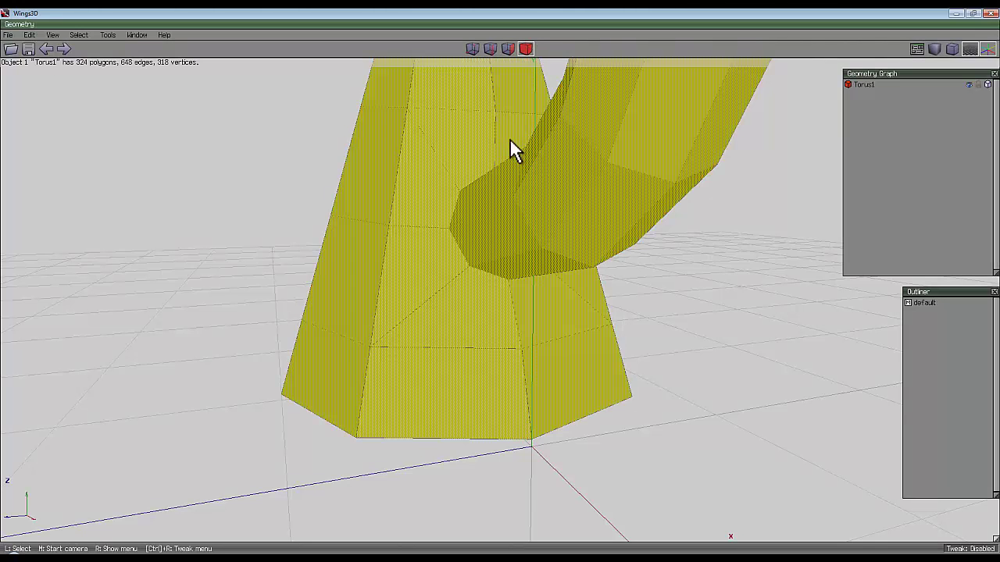
pyautogui.rightClick(695, 173)
pyautogui.click(714, 321)
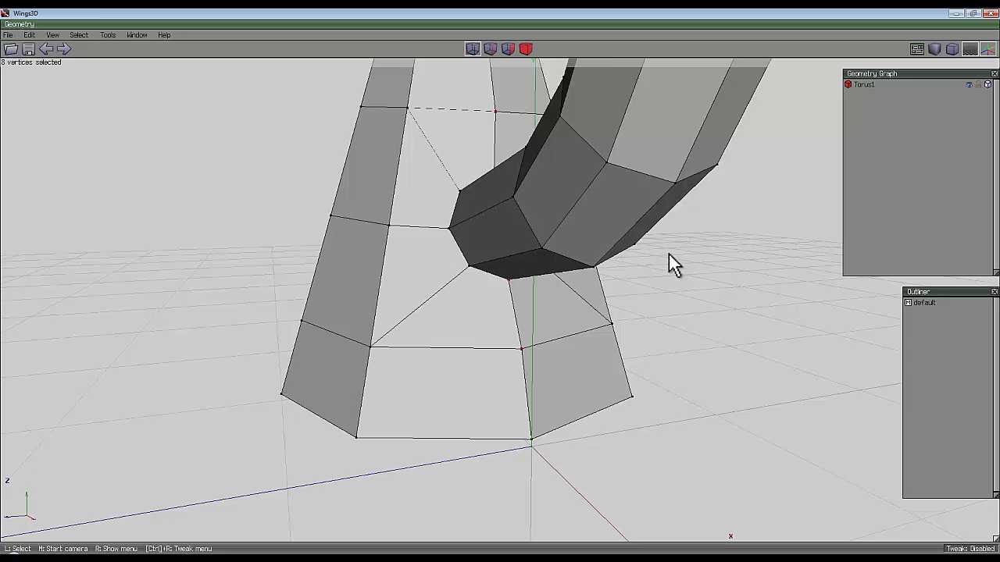
# - Select the edge loops around the tube's junction with the cone on both the outer and the inner wall
pyautogui.moveTo(669, 253); pyautogui.dragTo(499, 287, button='middle')
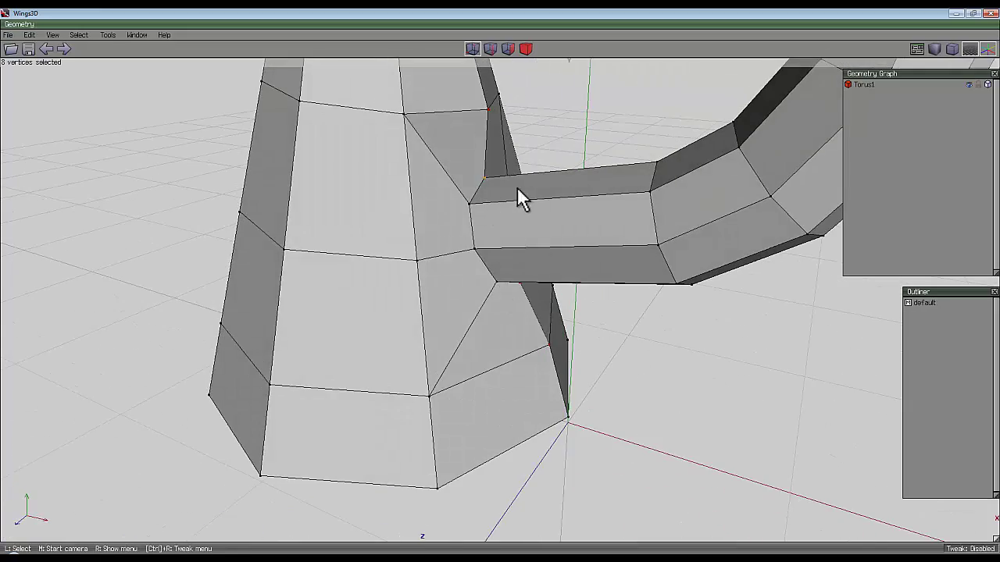
pyautogui.moveTo(517, 196)
pyautogui.mouseDown(button='middle')
pyautogui.moveTo(503, 297)
pyautogui.moveTo(520, 202)
pyautogui.mouseUp(button='middle')
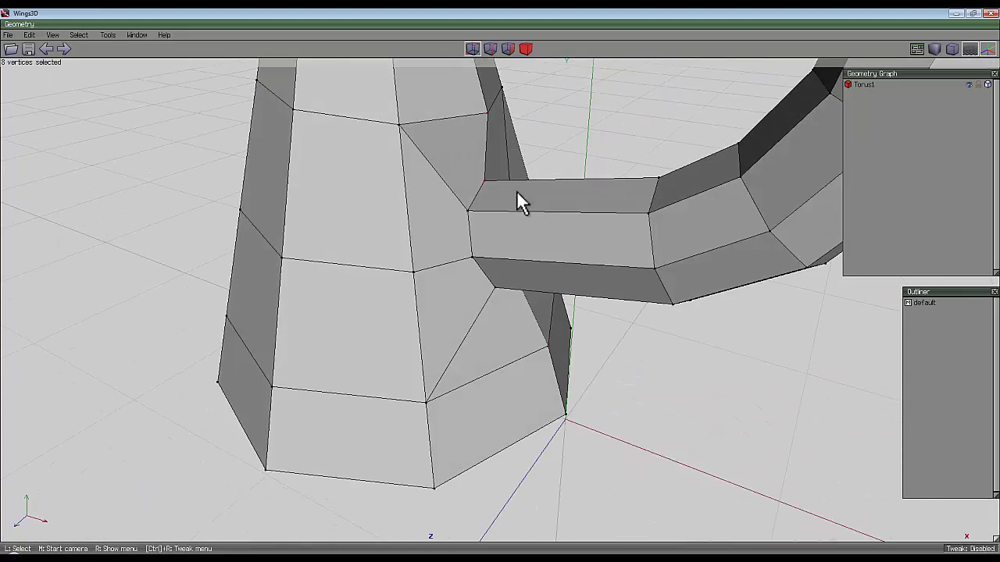
pyautogui.press('e')
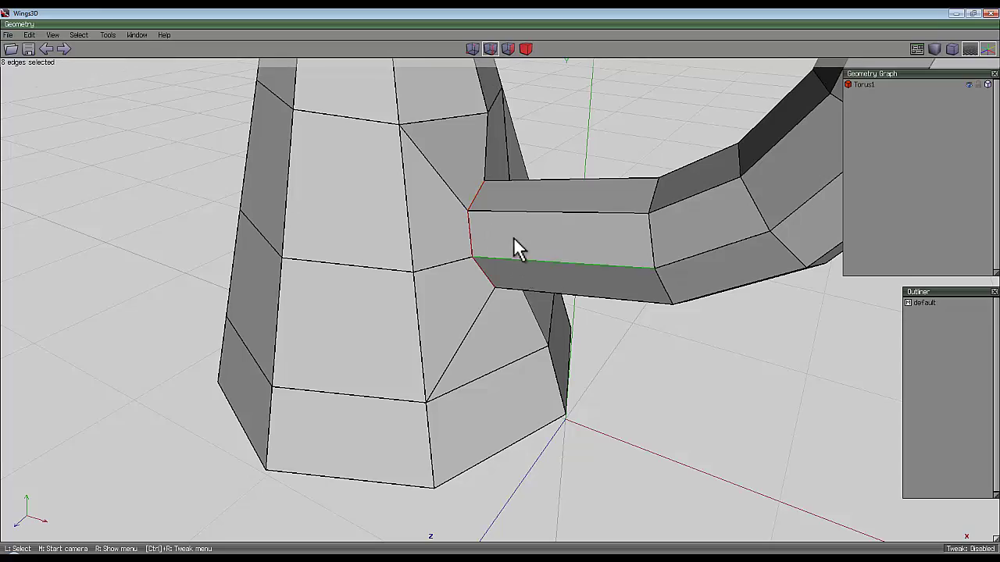
pyautogui.moveTo(513, 236); pyautogui.dragTo(518, 295, button='middle')
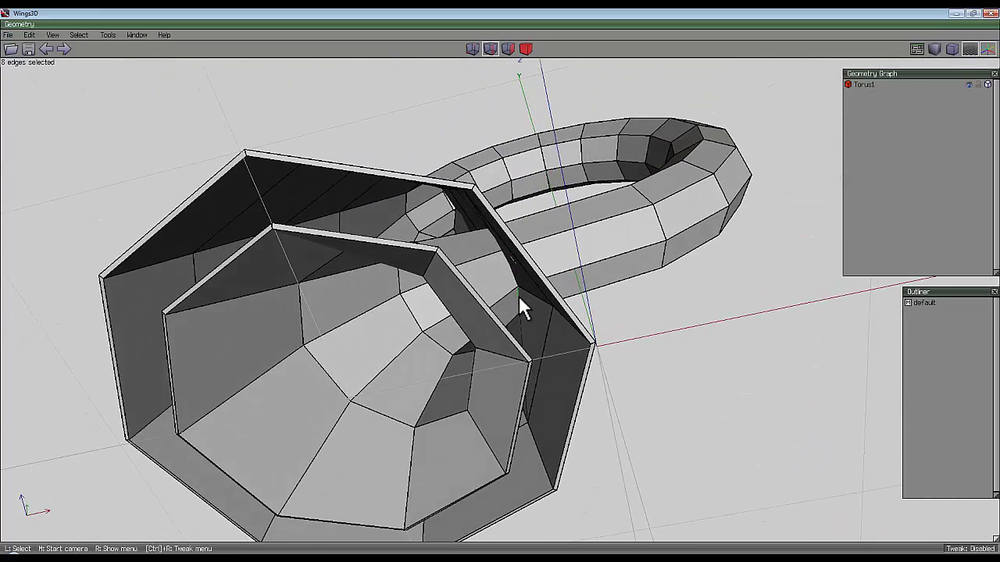
pyautogui.click(519, 295)
pyautogui.press('l')
pyautogui.moveTo(541, 243)
pyautogui.mouseDown(button='middle')
pyautogui.moveTo(499, 279)
pyautogui.moveTo(534, 253)
pyautogui.mouseUp(button='middle')
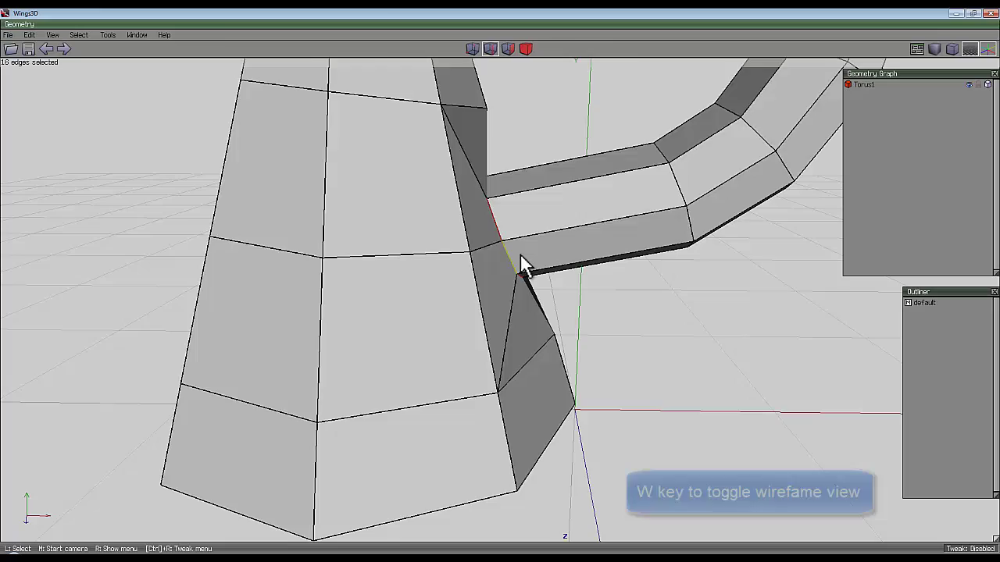
# - Bevel the selected edge loops around the tube's junction with the cone into narrow face bands
pyautogui.press('w')
pyautogui.middleClick(510, 160)
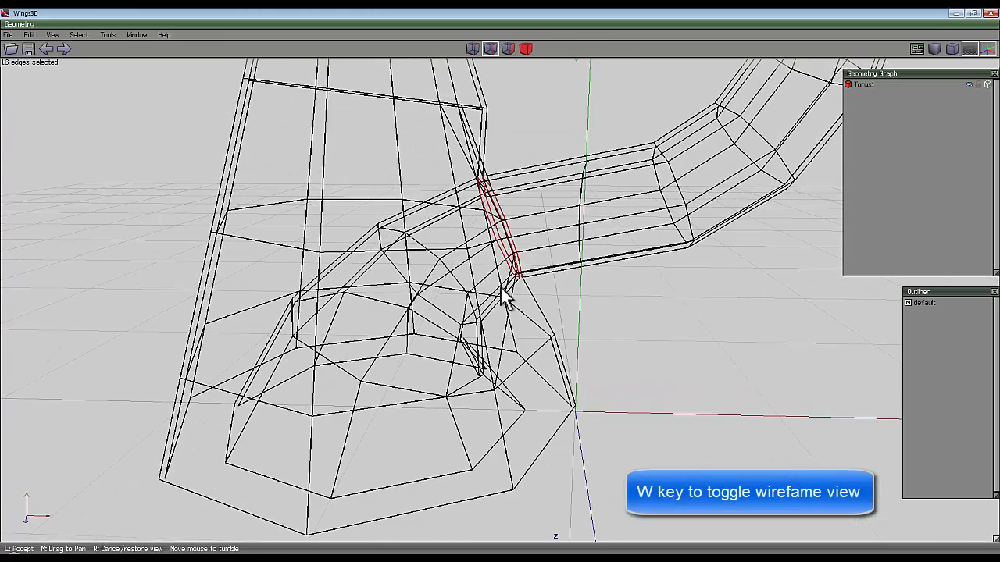
pyautogui.click(503, 297)
pyautogui.rightClick(539, 129)
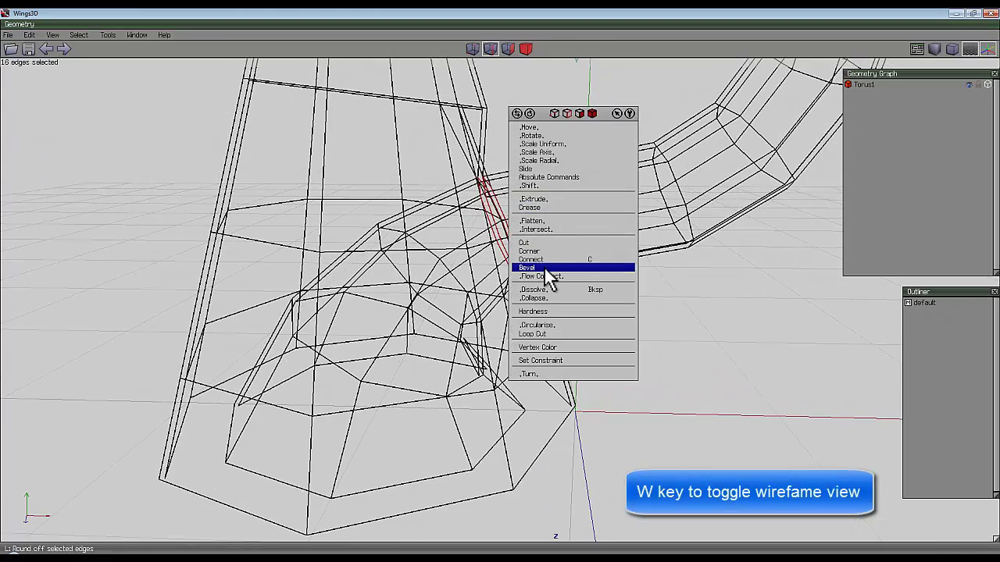
pyautogui.click(546, 270)
pyautogui.click(501, 288)
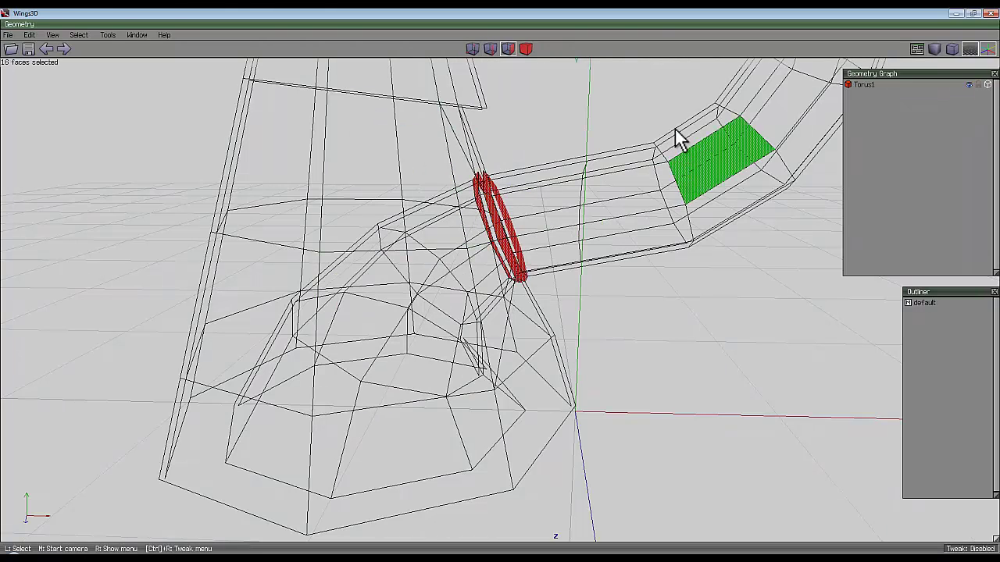
# - Move the bevelled junction faces about 0.05 along the X axis, away from the cone
pyautogui.scroll(-3, 503, 226)
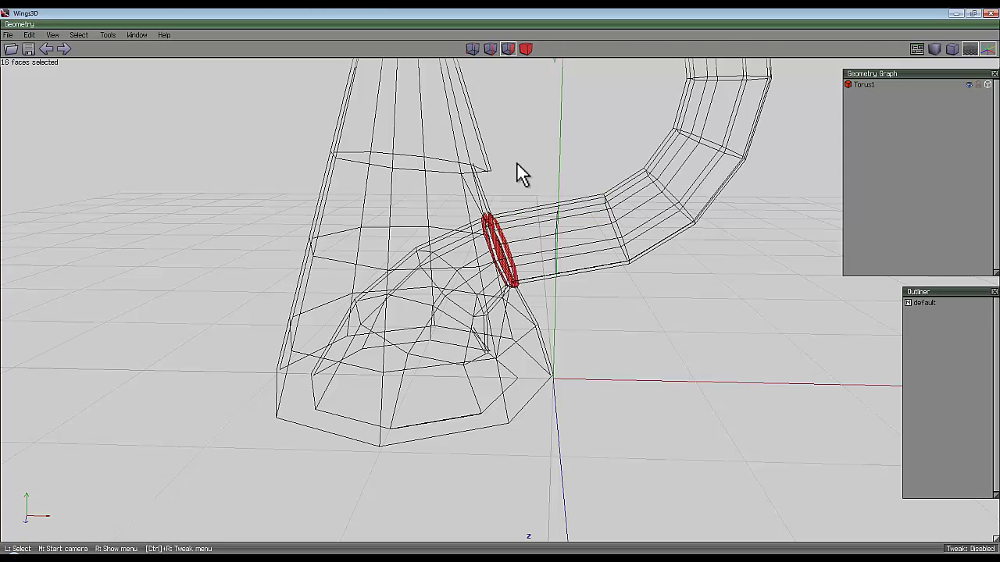
pyautogui.press('w')
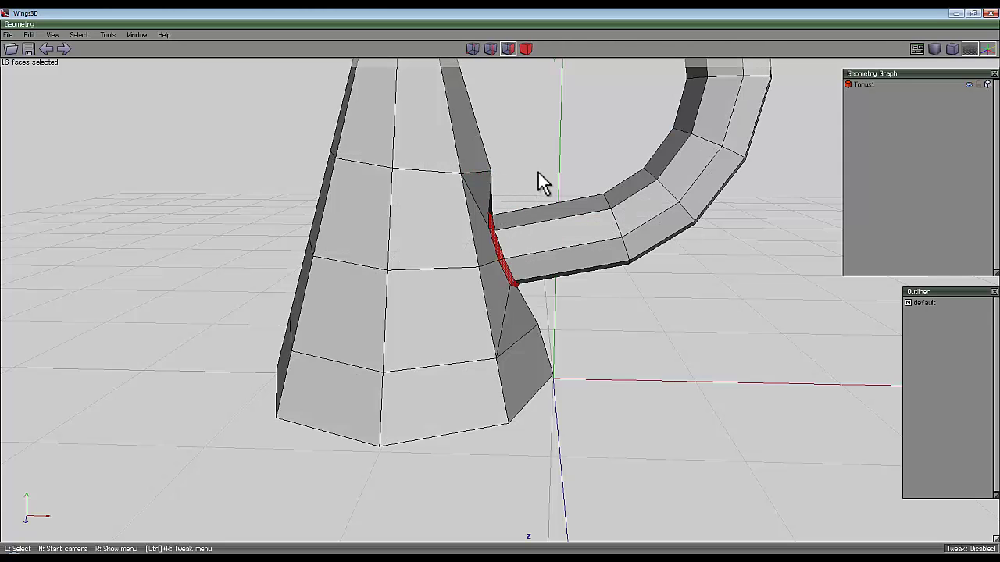
pyautogui.rightClick(545, 124)
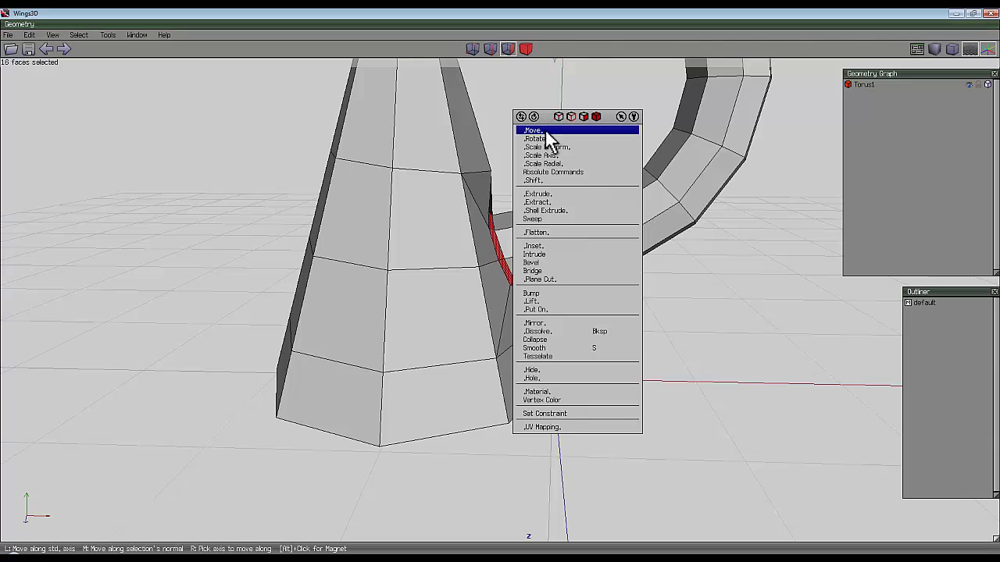
pyautogui.click(549, 135)
pyautogui.click(547, 158)
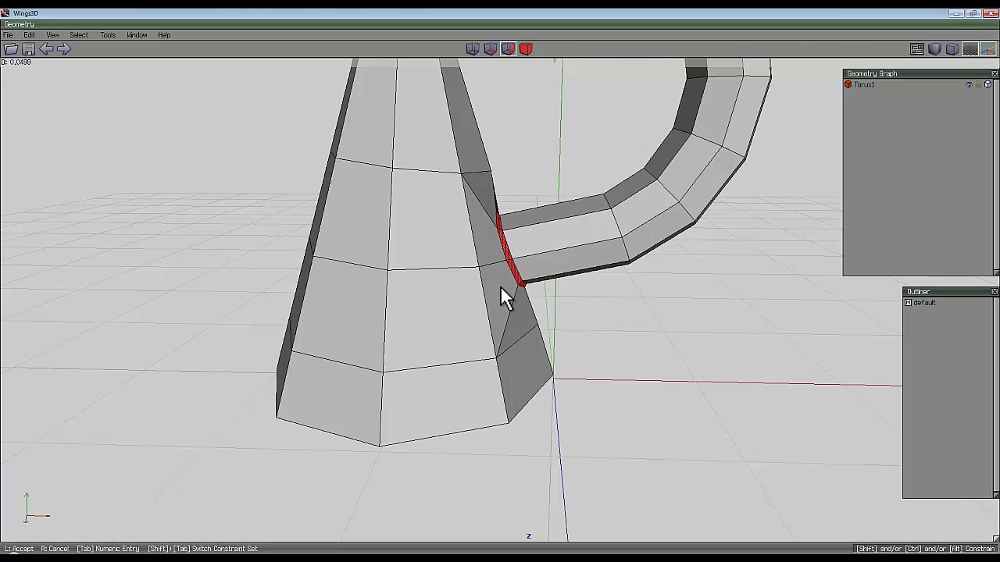
pyautogui.click(500, 286)
# - Convert the junction faces to a vertex selection and rotate it about -5° around the Z axis to follow the cone's slope
pyautogui.middleClick(536, 158)
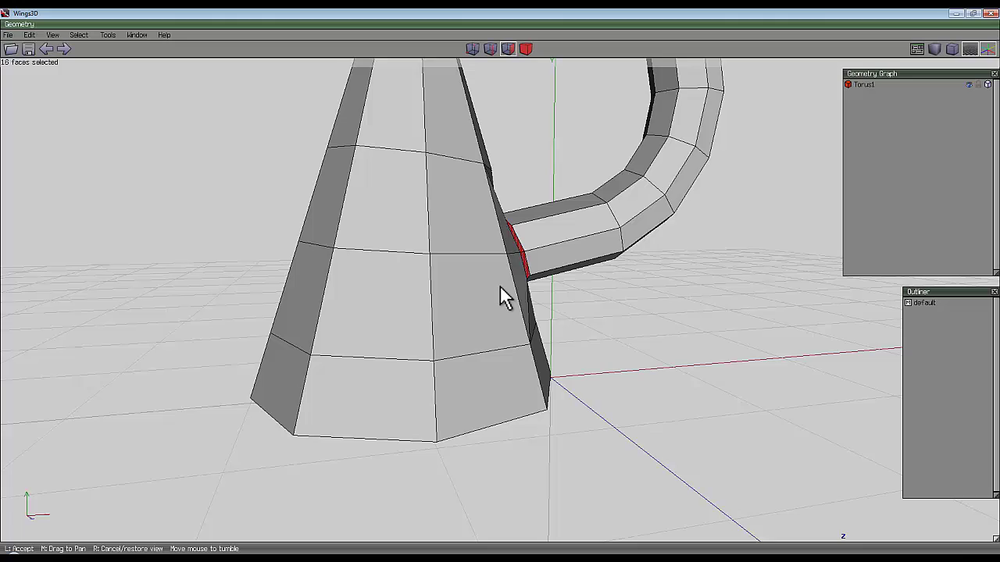
pyautogui.click(500, 286)
pyautogui.click(472, 48)
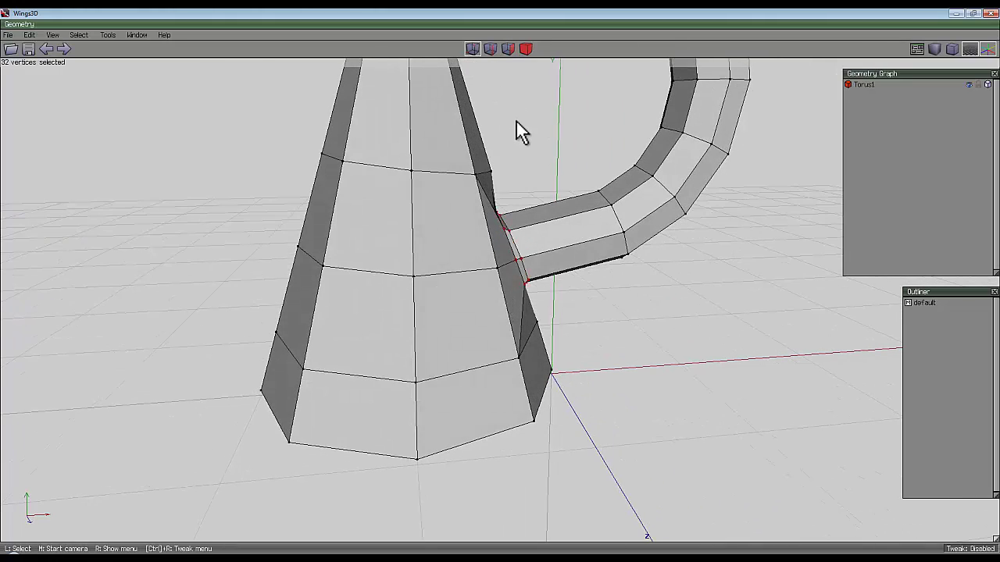
pyautogui.moveTo(516, 122); pyautogui.dragTo(522, 122, button='middle')
pyautogui.rightClick(545, 118)
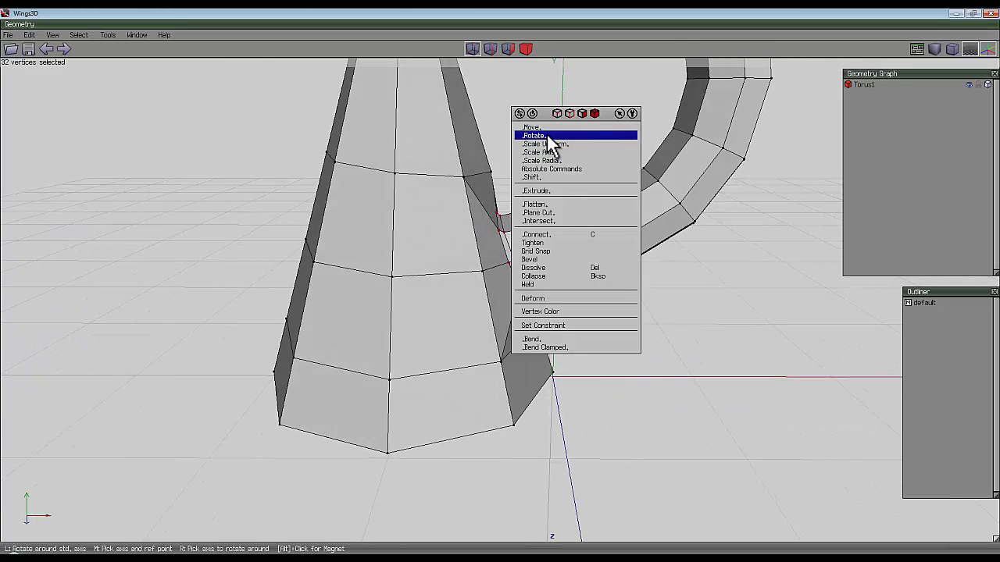
pyautogui.click(547, 135)
pyautogui.click(545, 164)
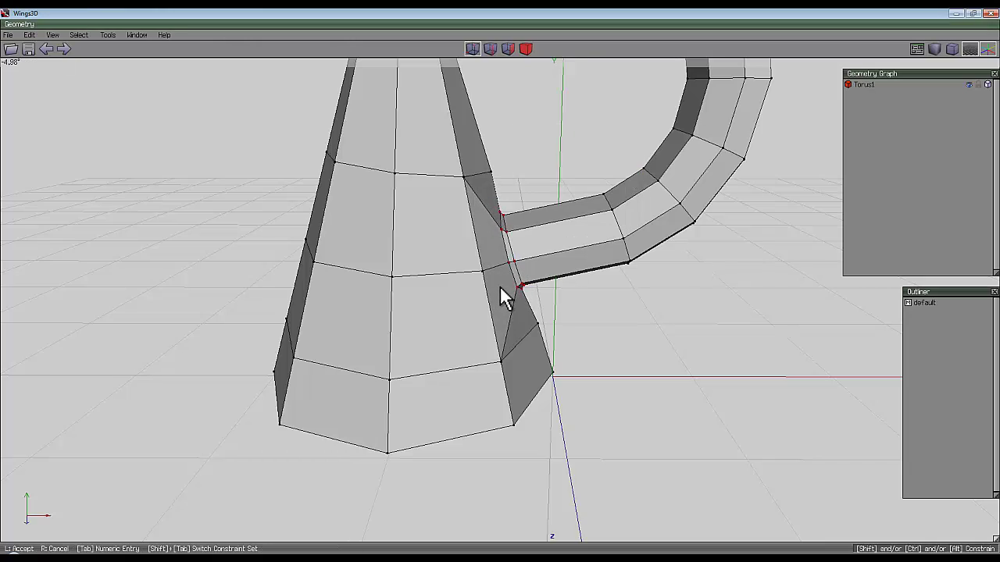
pyautogui.click(500, 286)
# - Shift the junction vertices about 0.018 along the X axis to line them up with the cone's wall
pyautogui.middleClick(501, 286)
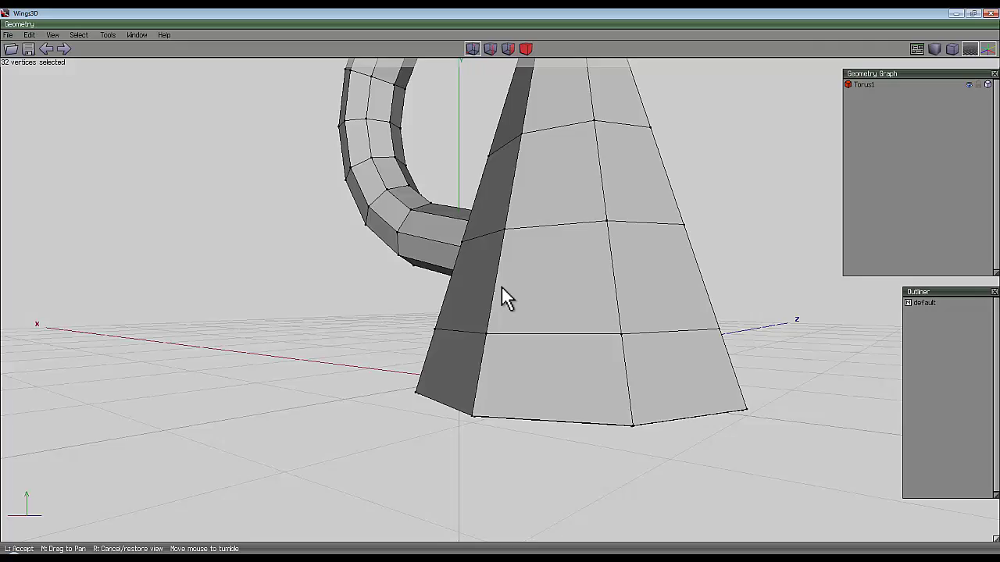
pyautogui.click(542, 179)
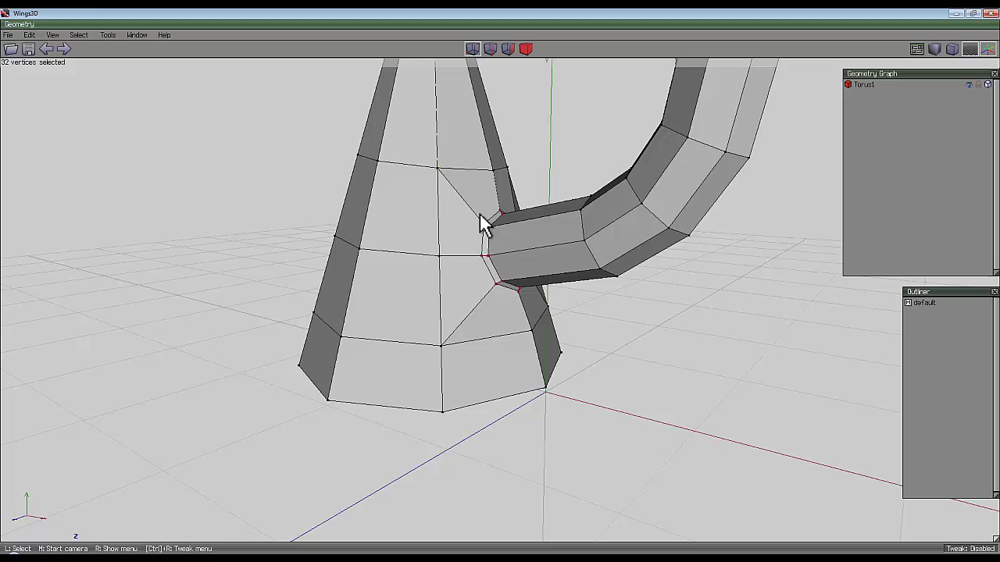
pyautogui.middleClick(514, 150)
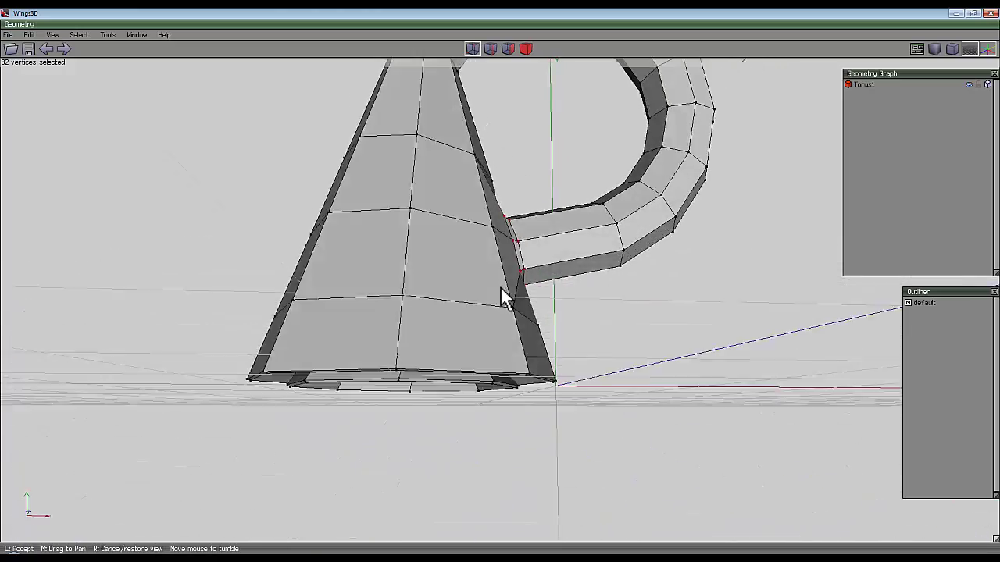
pyautogui.click(527, 132)
pyautogui.rightClick(525, 130)
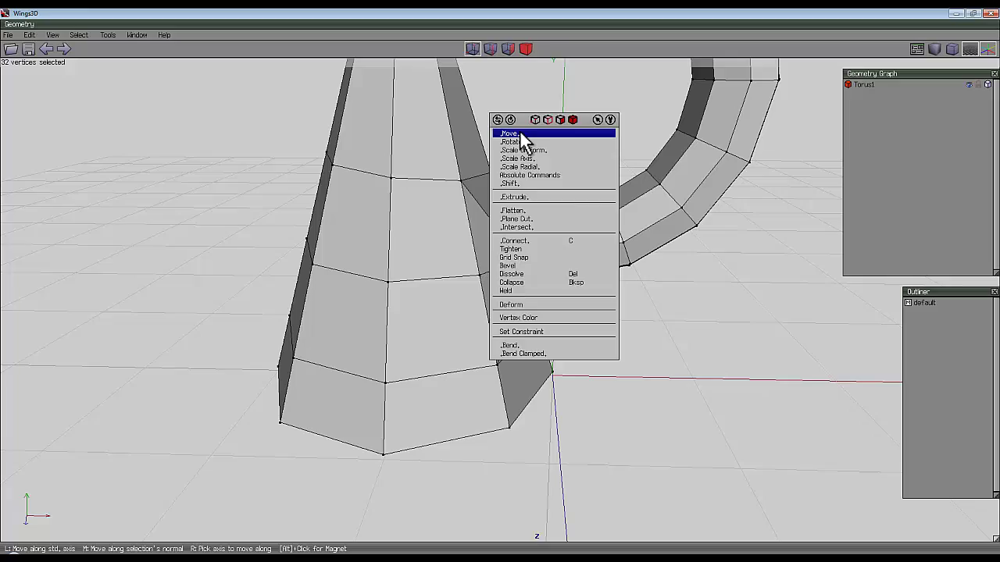
pyautogui.click(530, 138)
pyautogui.click(525, 161)
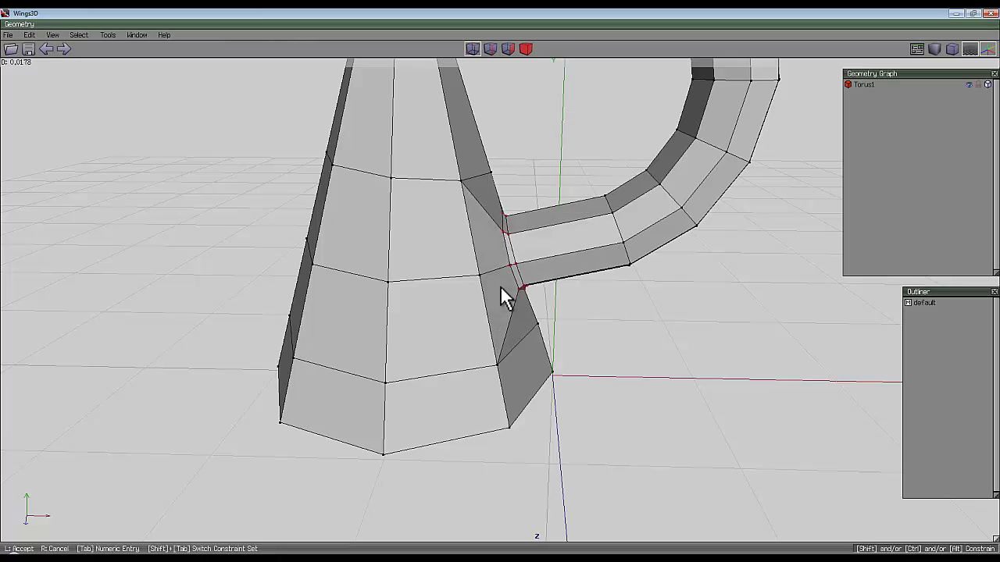
pyautogui.click(499, 286)
# - Replace the selection with the edge loops between the thin walls of the outer and inner rims at the cone's open base
pyautogui.middleClick(495, 297)
pyautogui.scroll(5, 500, 286)
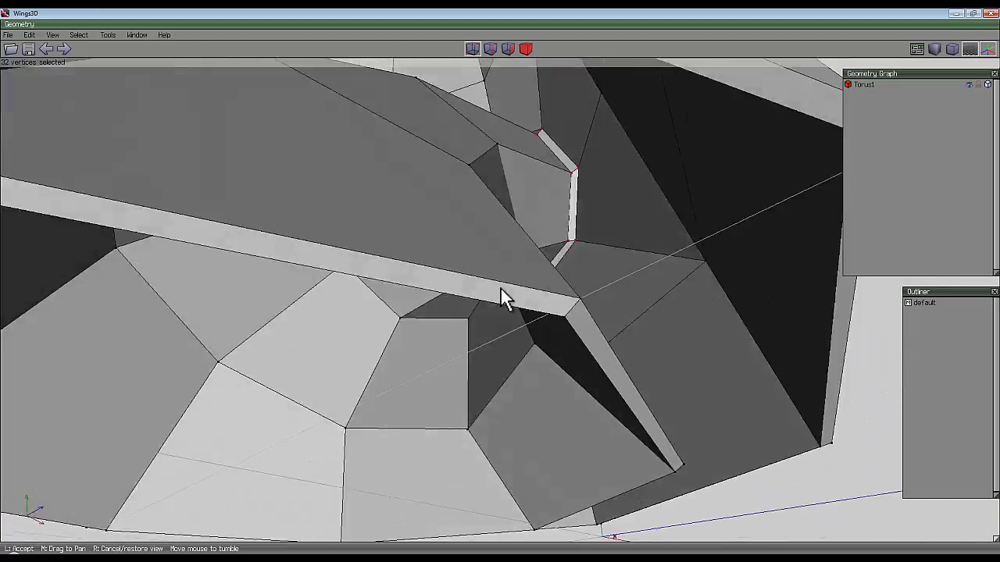
pyautogui.scroll(-5, 500, 287)
pyautogui.click(500, 286)
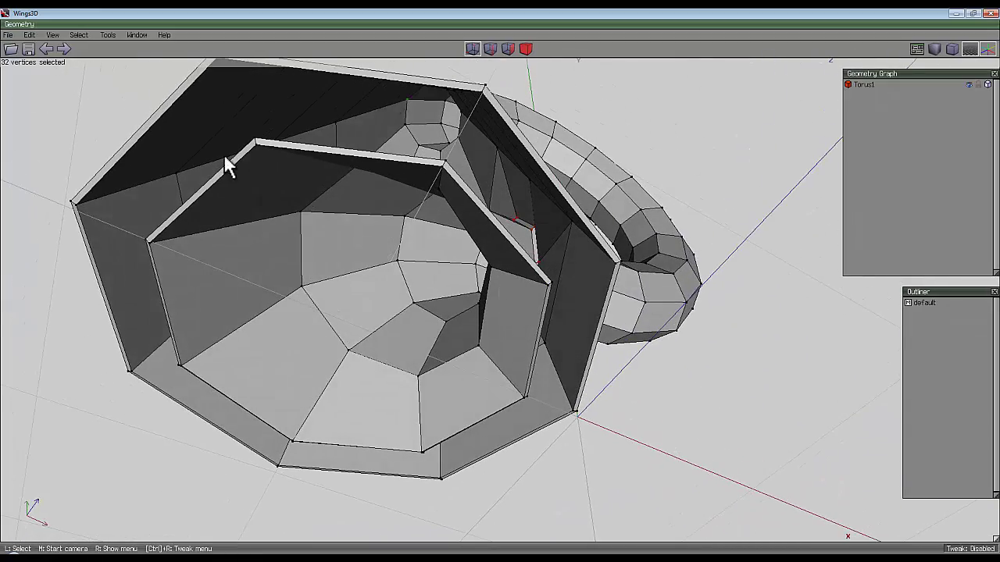
pyautogui.press('space')
pyautogui.press('2')
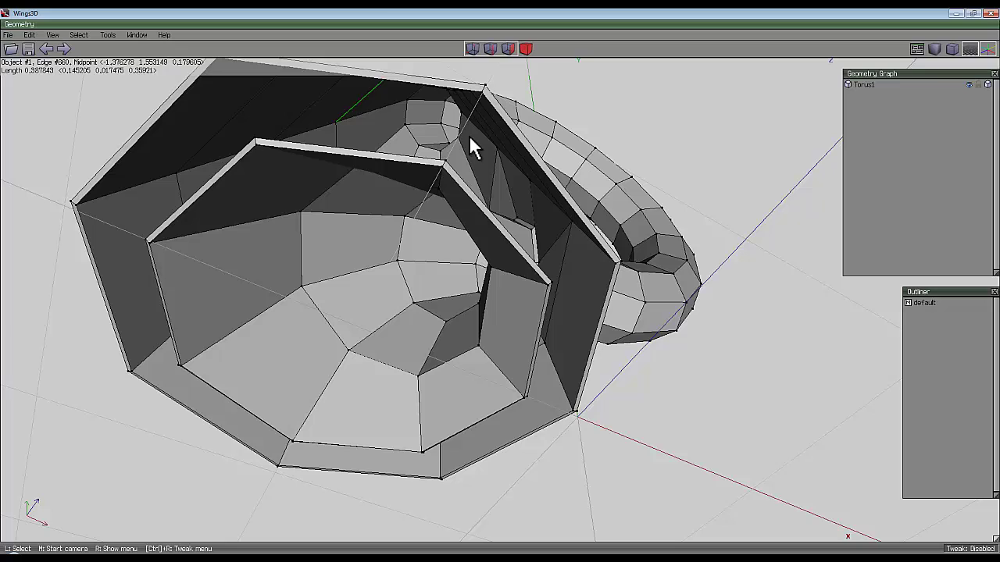
pyautogui.click(470, 187)
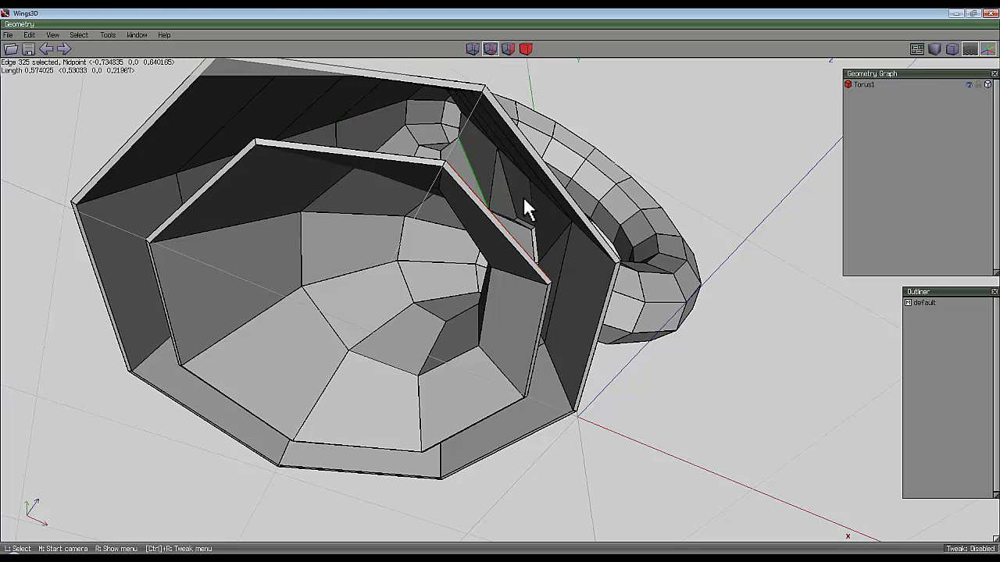
pyautogui.click(528, 153)
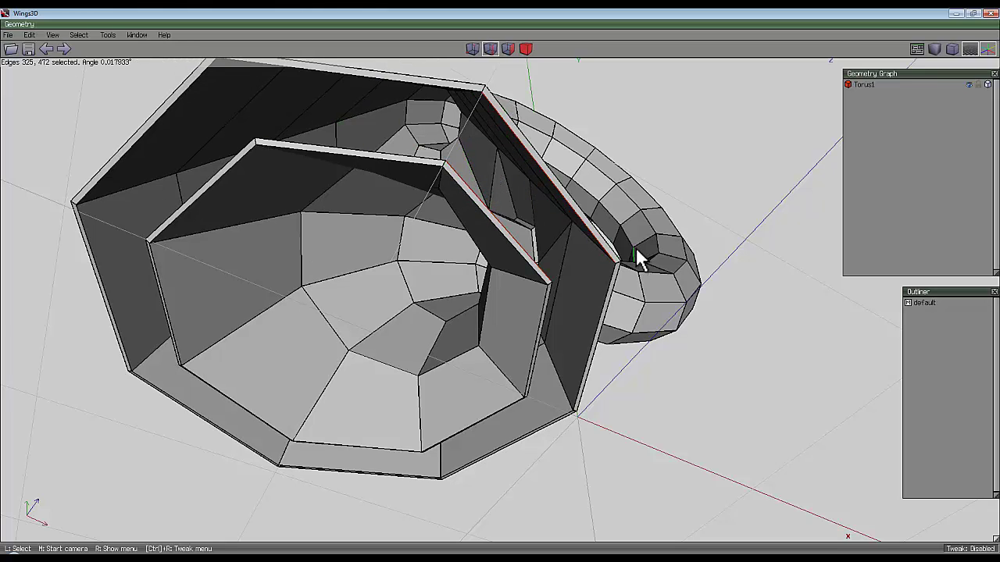
pyautogui.press('l')
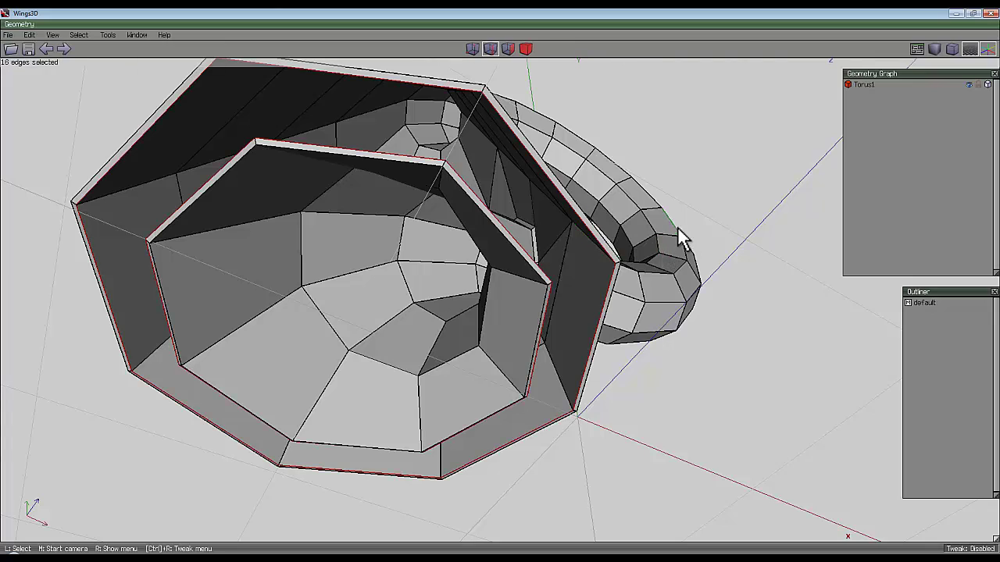
# - Move the selected base rim edge loops slightly along the Y axis so the thin rim faces slant towards each other
pyautogui.middleClick(678, 230)
pyautogui.click(678, 230)
pyautogui.rightClick(684, 276)
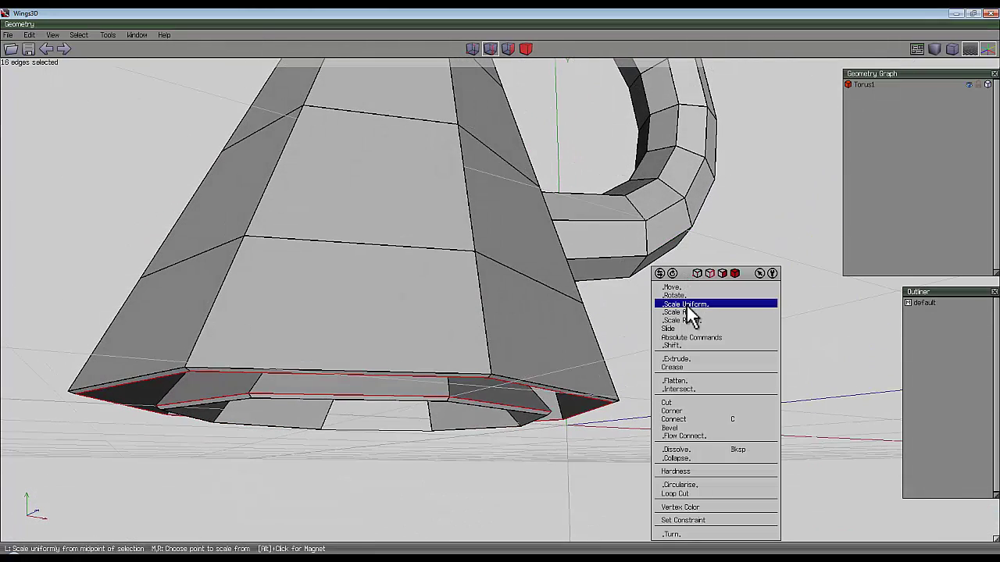
pyautogui.click(684, 290)
pyautogui.click(684, 322)
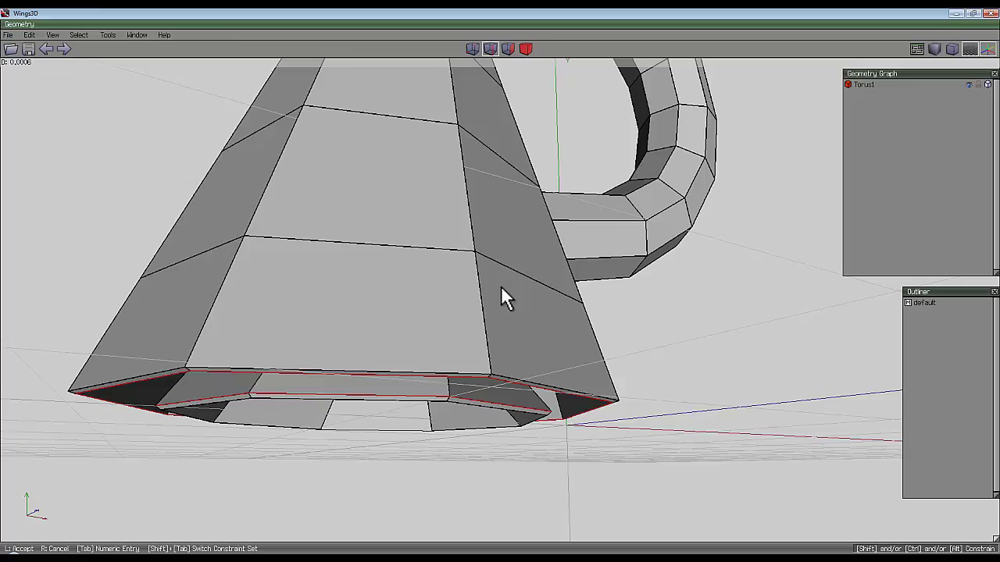
pyautogui.click(500, 286)
pyautogui.middleClick(681, 321)
pyautogui.click(501, 286)
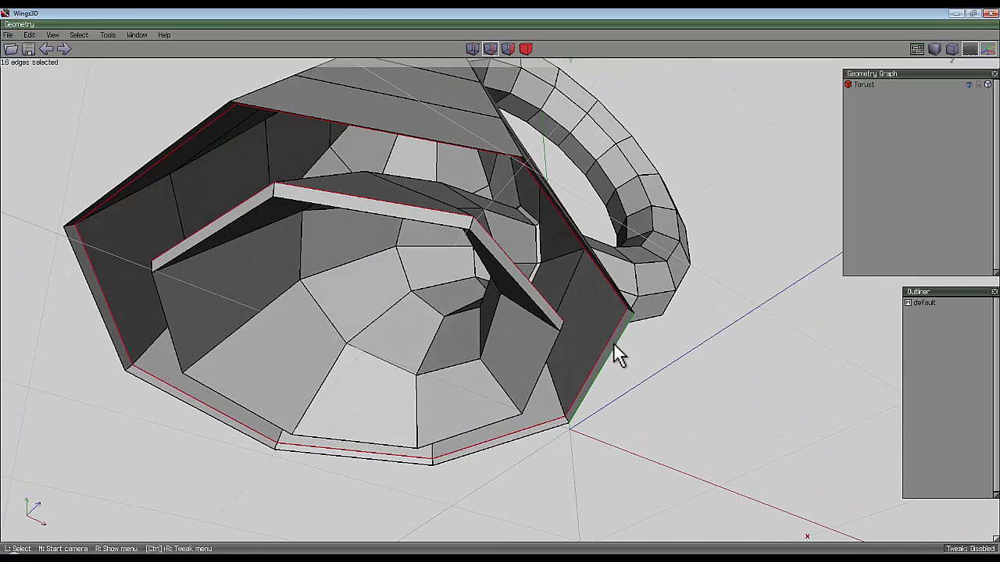
# - Bridge one thin face of the inner base rim to the matching face of the outer rim
pyautogui.press('space')
pyautogui.middleClick(541, 256)
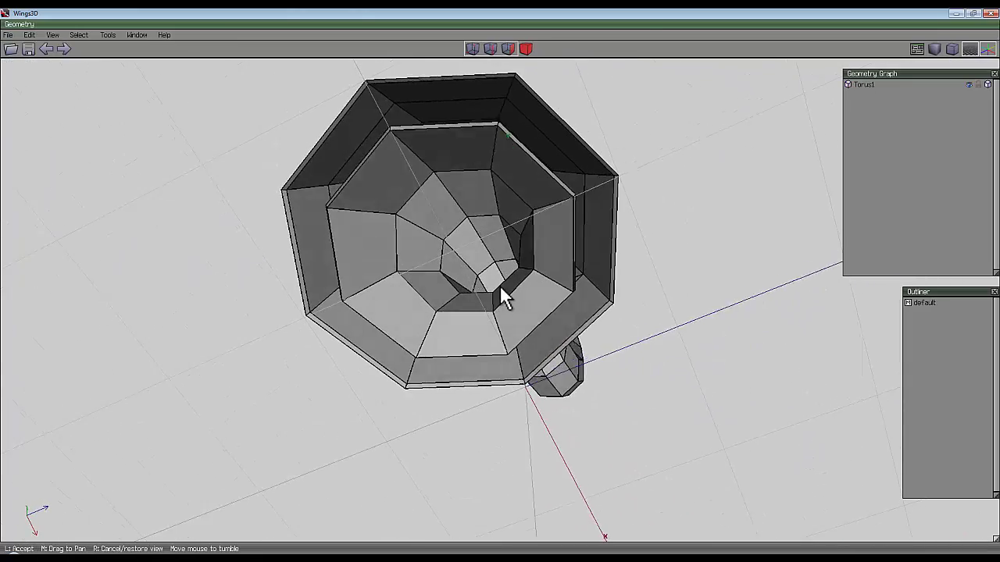
pyautogui.click(500, 286)
pyautogui.click(506, 49)
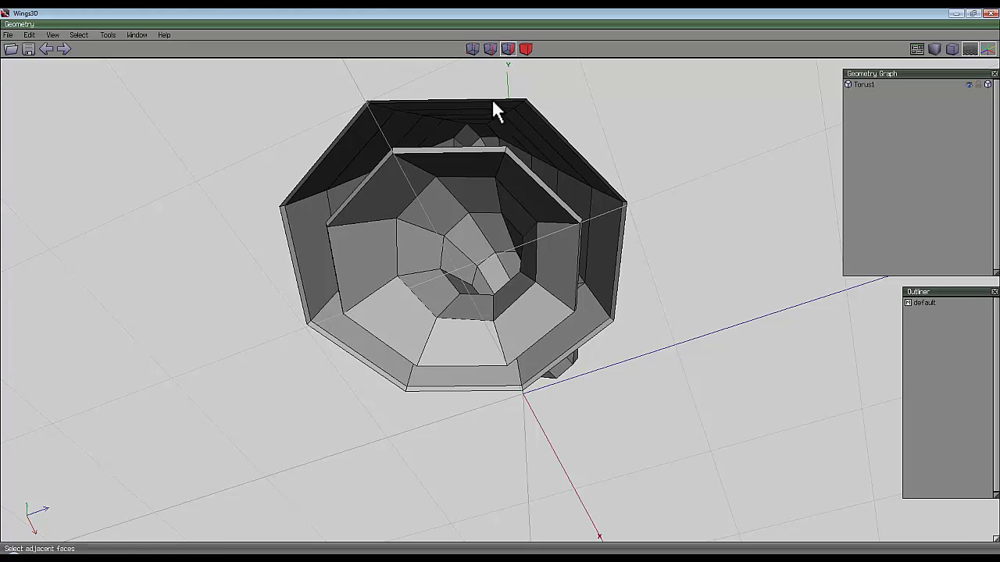
pyautogui.click(452, 149)
pyautogui.click(421, 100)
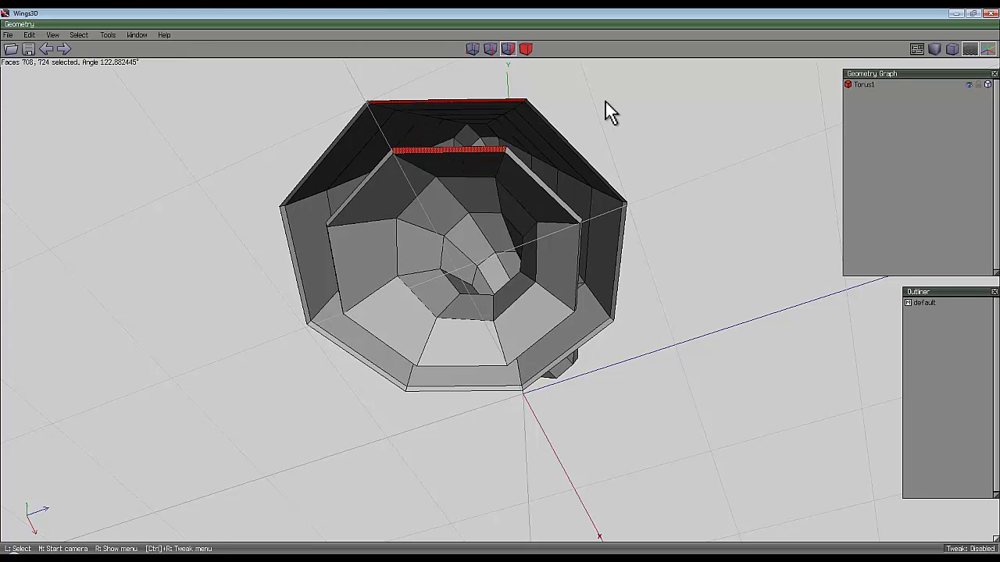
pyautogui.rightClick(645, 103)
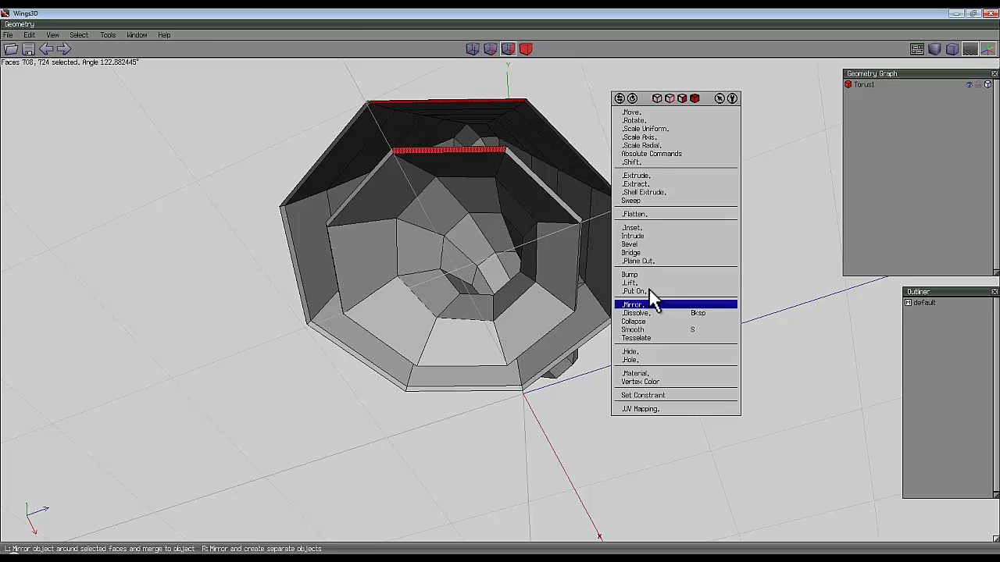
pyautogui.click(653, 254)
# - Bridge the neighbouring pair of inner and outer rim faces beside the first bridged segment
pyautogui.click(544, 195)
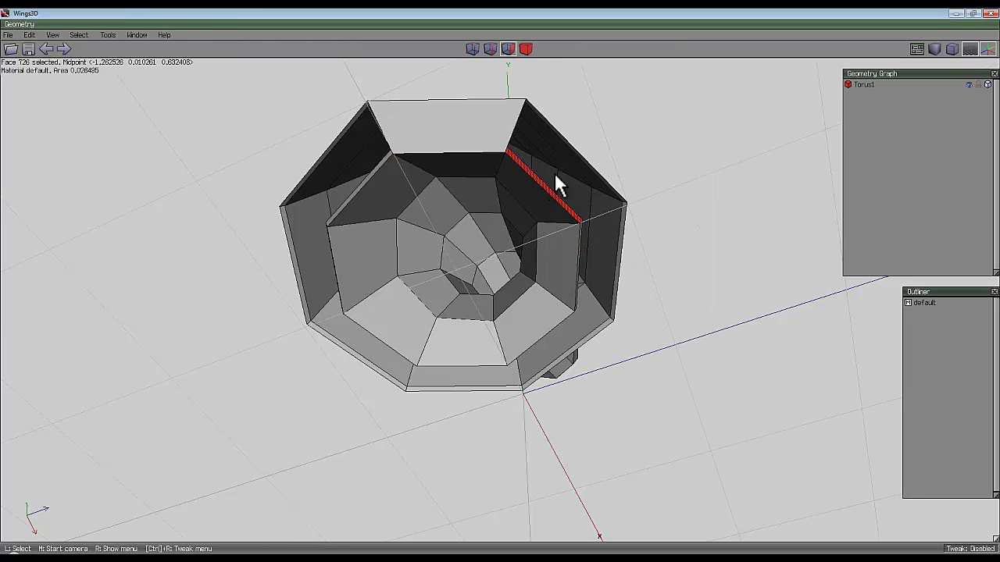
pyautogui.click(575, 152)
pyautogui.rightClick(661, 147)
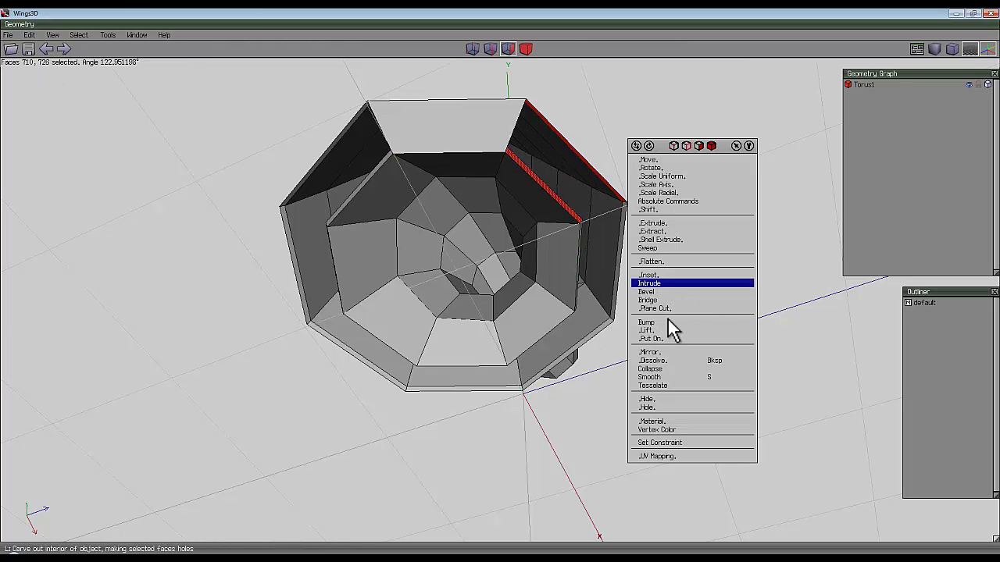
pyautogui.click(670, 301)
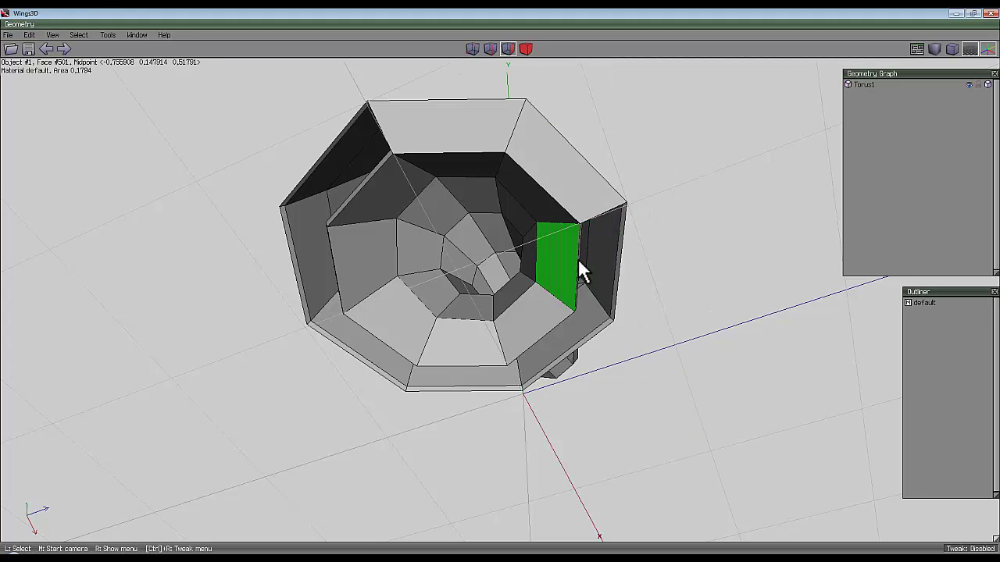
# - Bridge the third consecutive pair of inner and outer rim faces around the cone's base
pyautogui.click(579, 260)
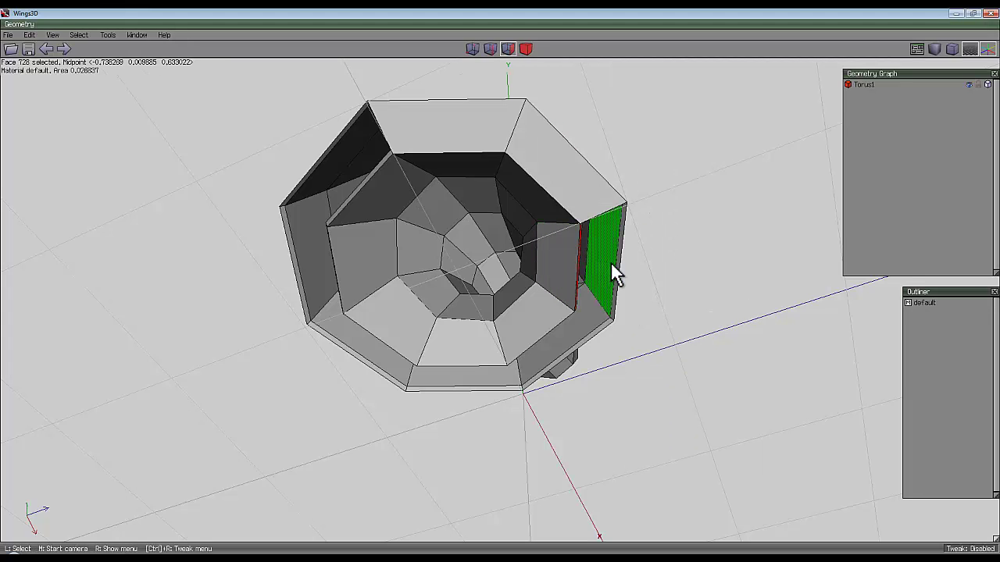
pyautogui.click(618, 268)
pyautogui.rightClick(660, 225)
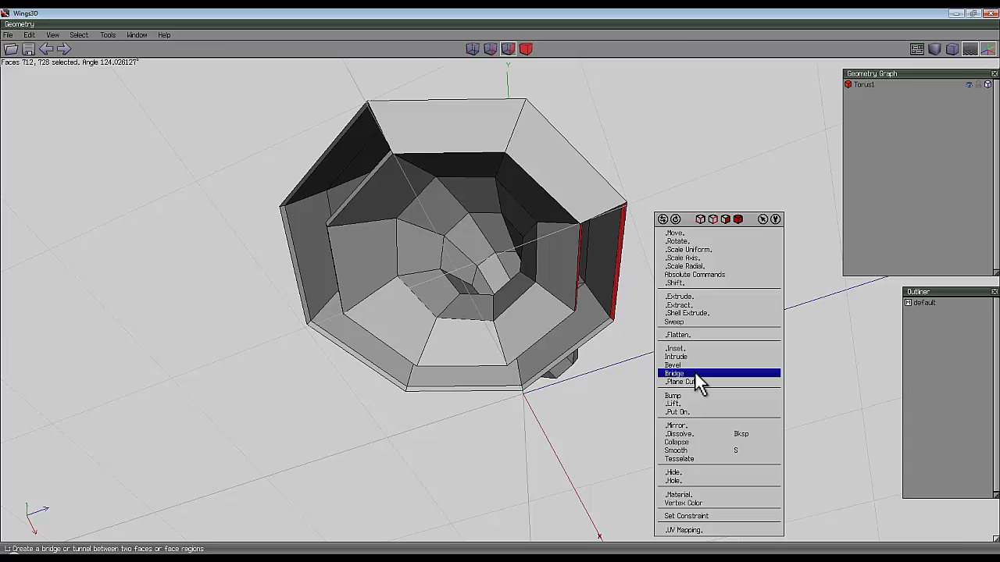
pyautogui.click(696, 374)
pyautogui.middleClick(614, 313)
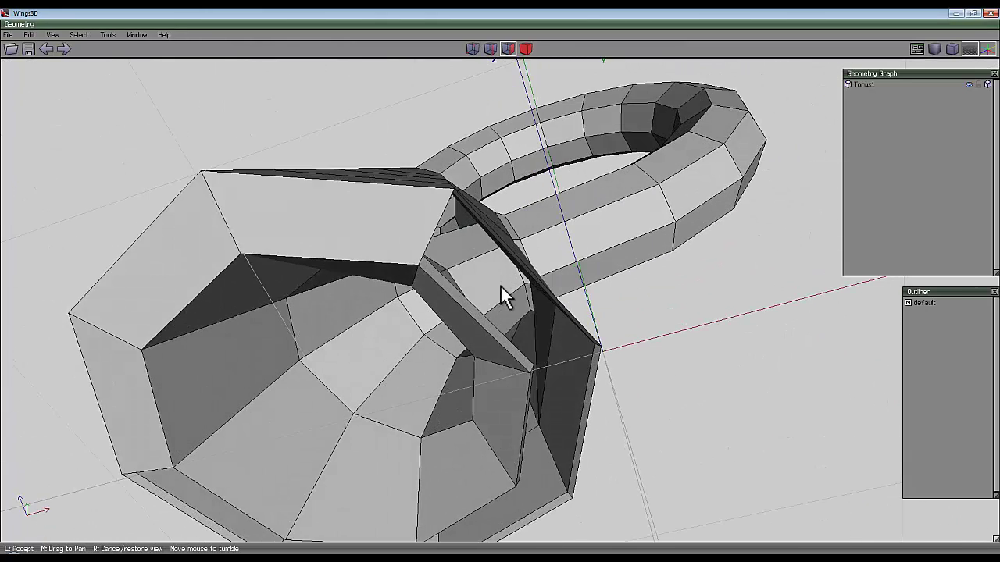
# - Bridge the fourth consecutive pair of facing inner and outer rim faces around the cone's base
pyautogui.click(500, 328)
pyautogui.click(500, 333)
pyautogui.click(550, 283)
pyautogui.rightClick(574, 217)
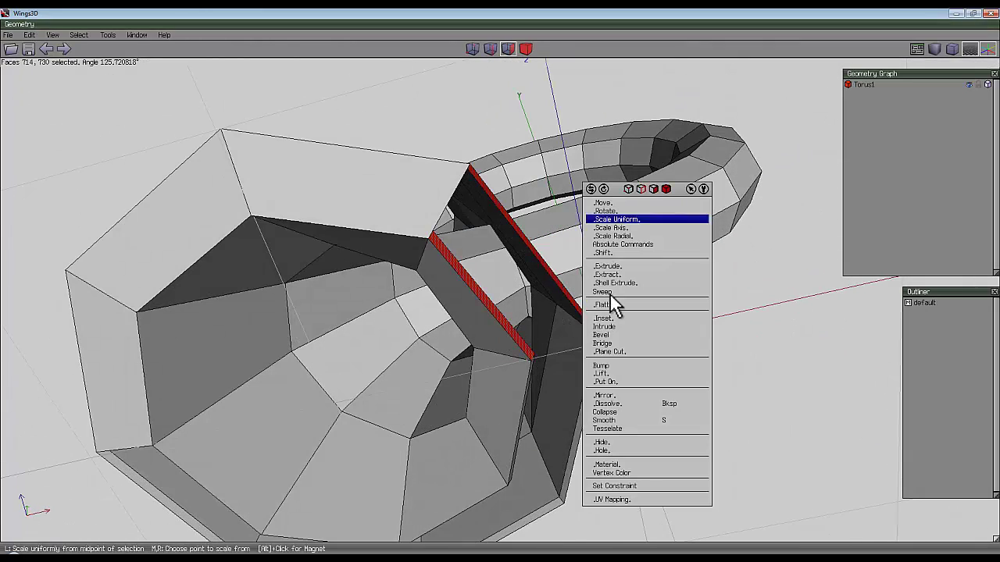
pyautogui.click(623, 348)
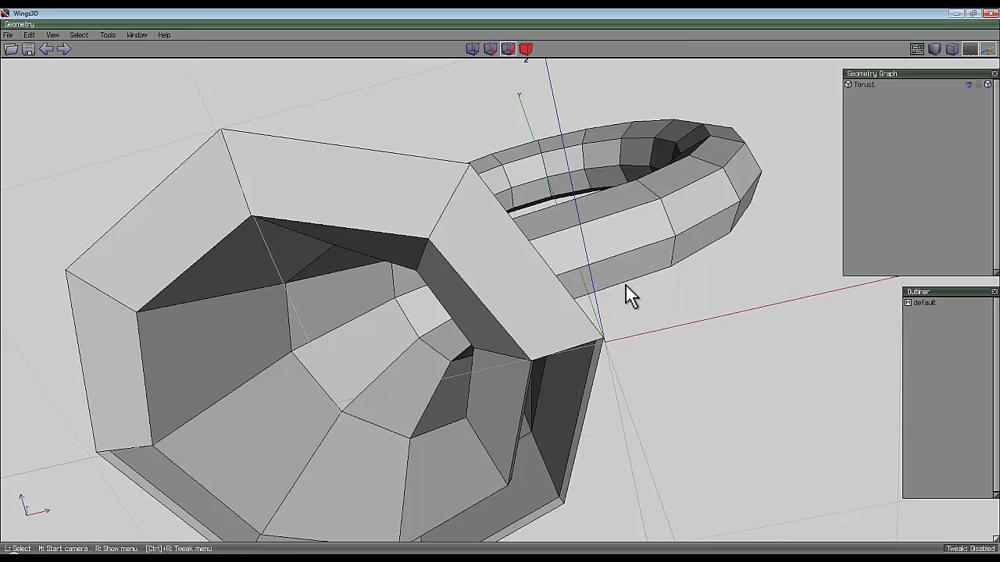
# - Bridge the fifth pair of inner and outer rim faces, next to the segment just closed
pyautogui.middleClick(626, 286)
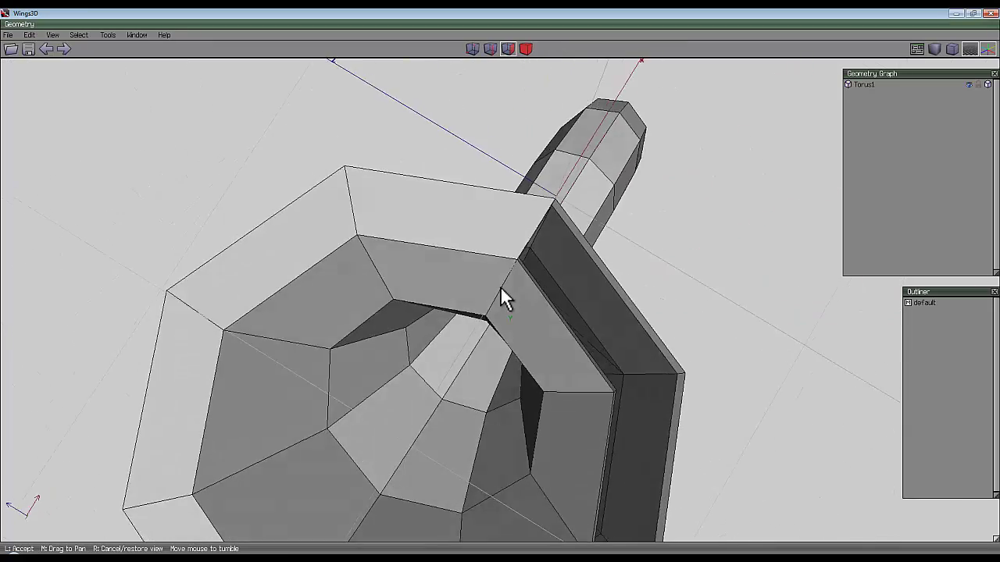
pyautogui.click(500, 286)
pyautogui.click(546, 195)
pyautogui.click(564, 248)
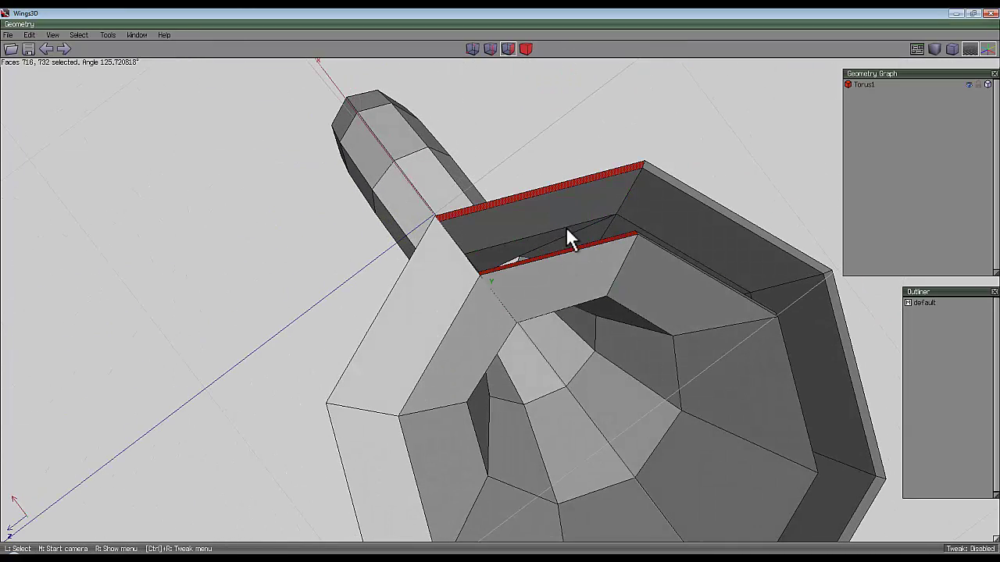
pyautogui.rightClick(567, 232)
pyautogui.click(579, 284)
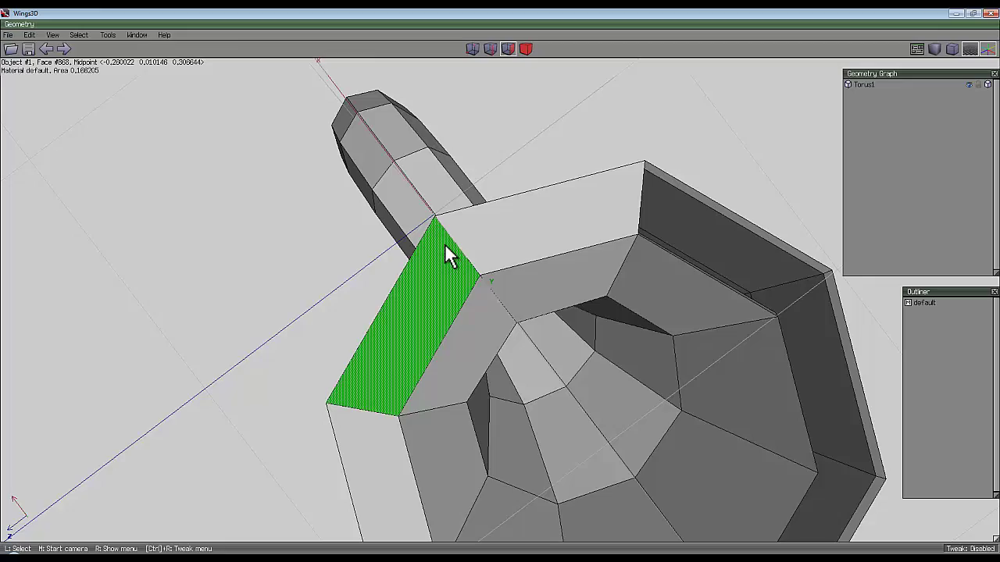
# - Bridge the sixth pair of inner and outer rim faces, continuing around the cone's base
pyautogui.middleClick(539, 184)
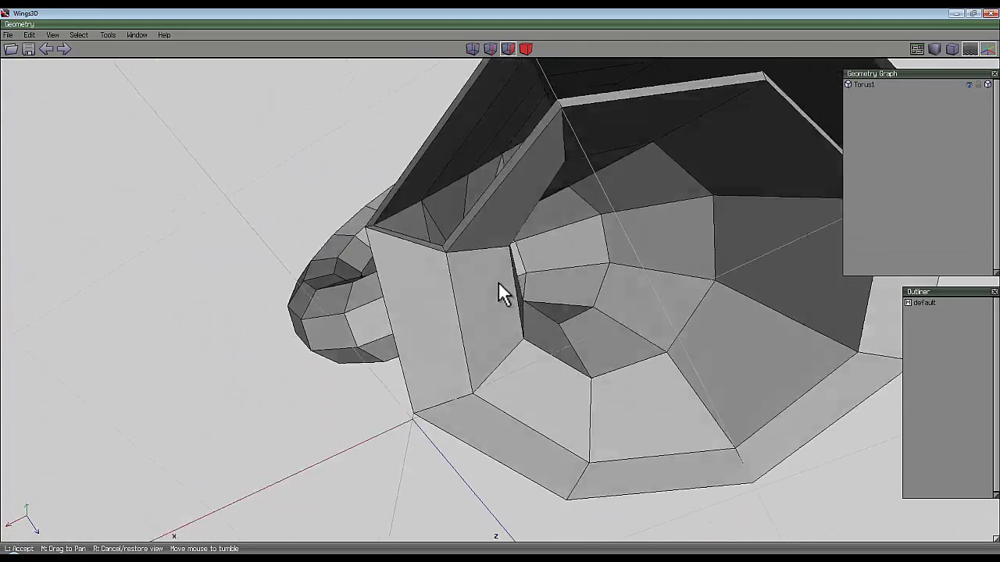
pyautogui.click(499, 284)
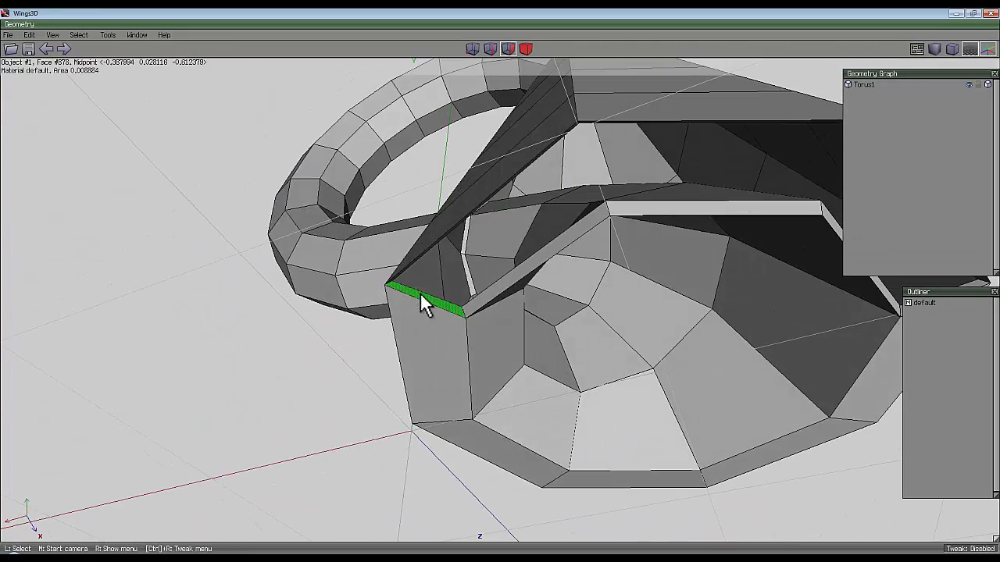
pyautogui.click(529, 257)
pyautogui.middleClick(529, 257)
pyautogui.click(339, 189)
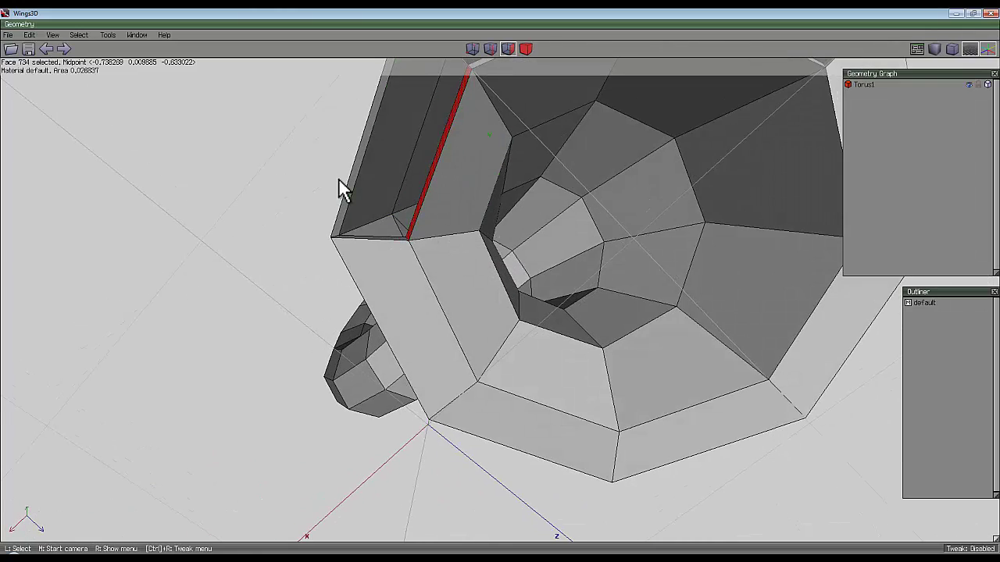
pyautogui.click(356, 175)
pyautogui.rightClick(356, 175)
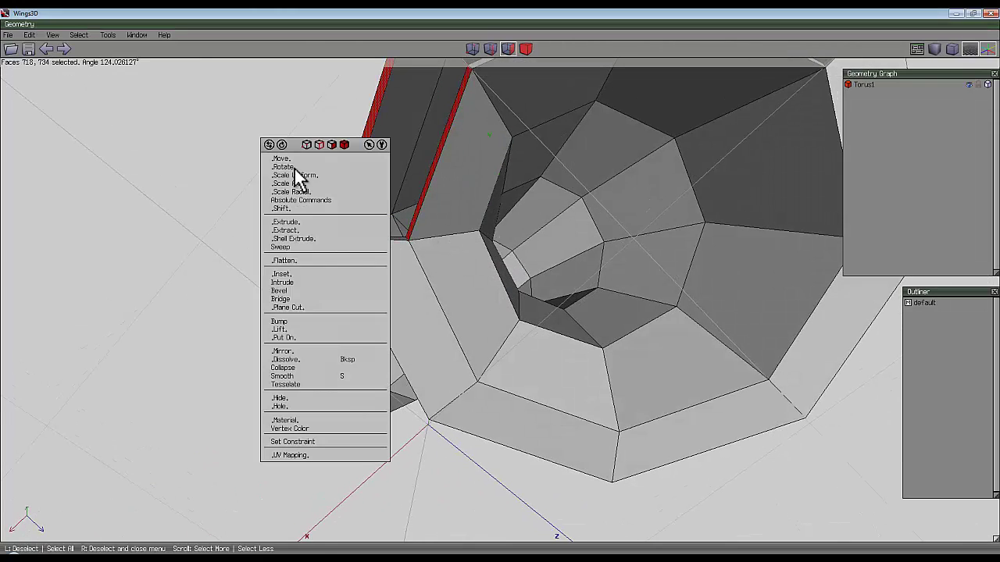
pyautogui.click(312, 300)
# - Bridge the seventh pair of inner and outer rim faces, leaving a single open segment in the base
pyautogui.scroll(-5, 458, 152)
pyautogui.click(537, 129)
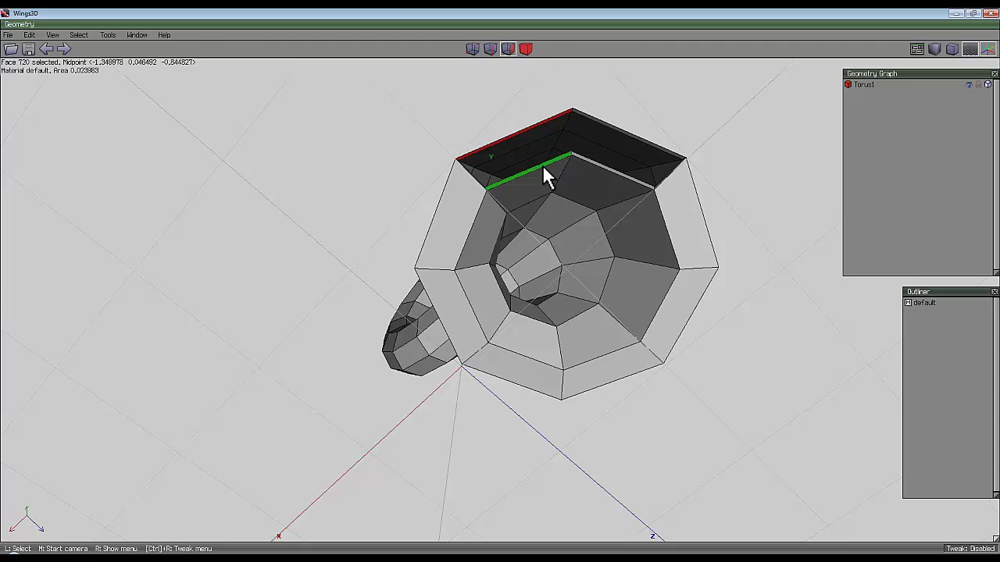
pyautogui.click(542, 165)
pyautogui.click(542, 164)
pyautogui.click(543, 161)
pyautogui.rightClick(384, 156)
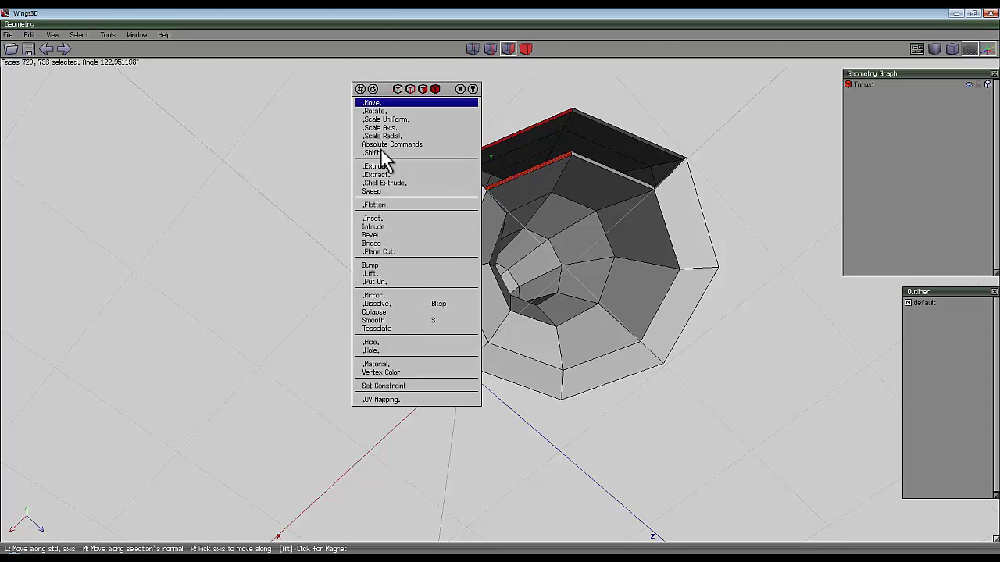
pyautogui.click(383, 246)
# - Bridge the last open pair of inner and outer rim faces to close the ring around the base
pyautogui.click(671, 152)
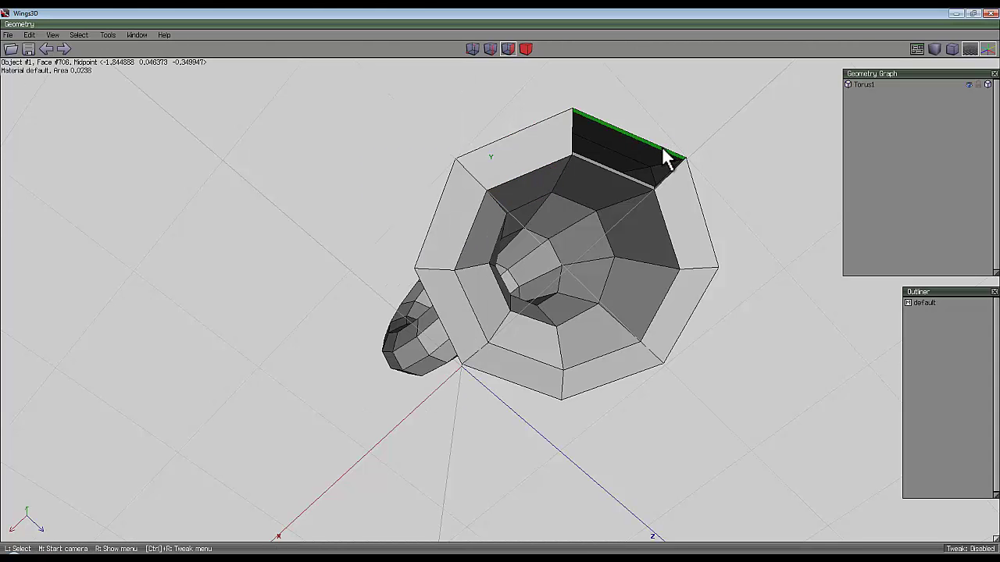
pyautogui.click(625, 174)
pyautogui.rightClick(385, 197)
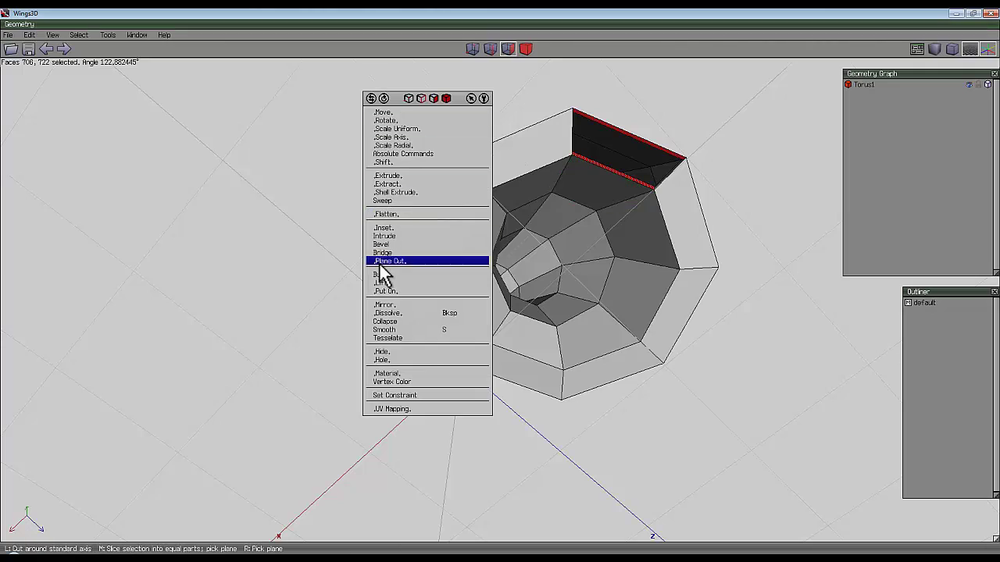
pyautogui.click(384, 252)
# - Weld the whole Klein bottle body to merge the coincident geometry between the bridged base segments
pyautogui.middleClick(399, 203)
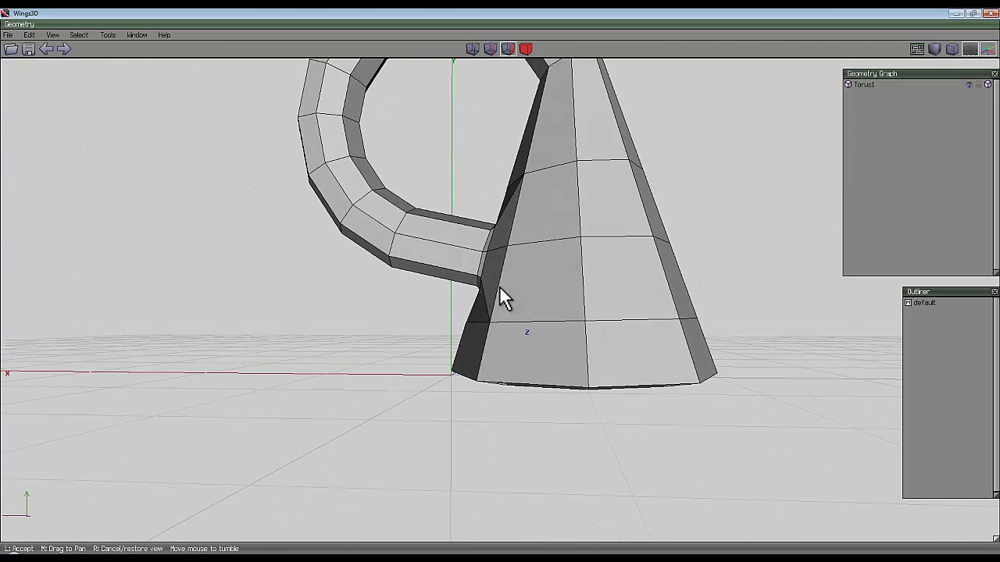
pyautogui.click(500, 286)
pyautogui.click(525, 48)
pyautogui.rightClick(645, 141)
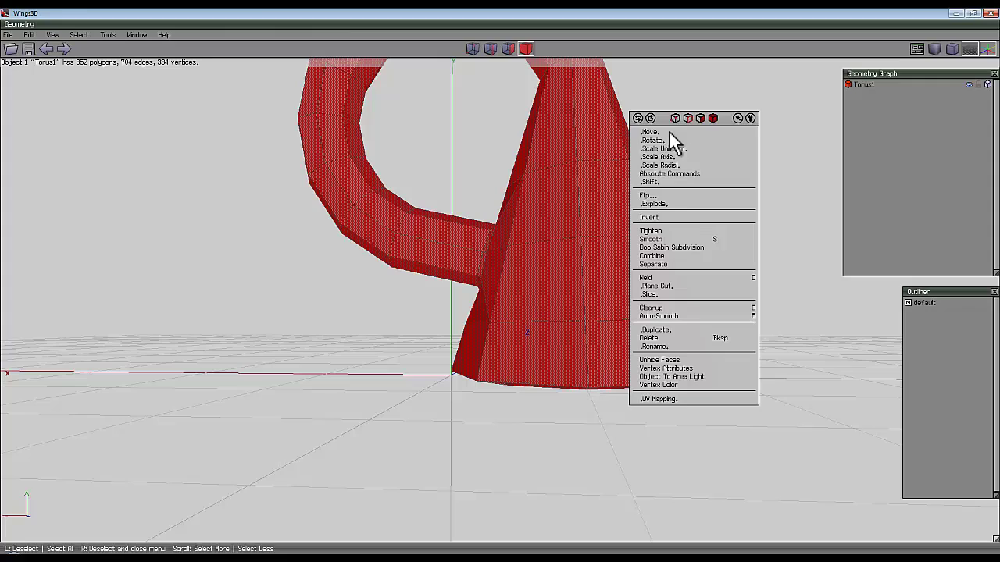
pyautogui.click(685, 281)
pyautogui.middleClick(712, 170)
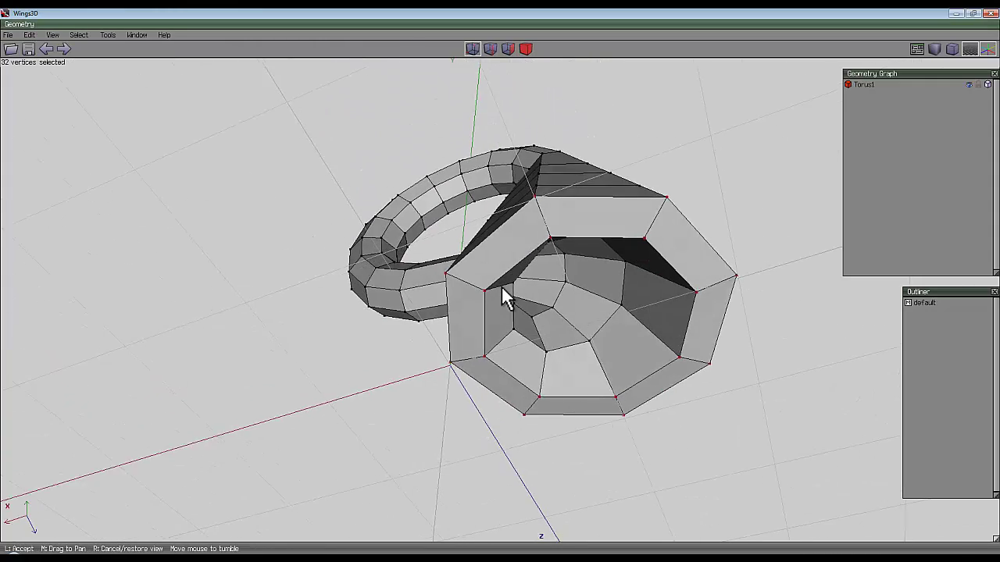
pyautogui.click(501, 286)
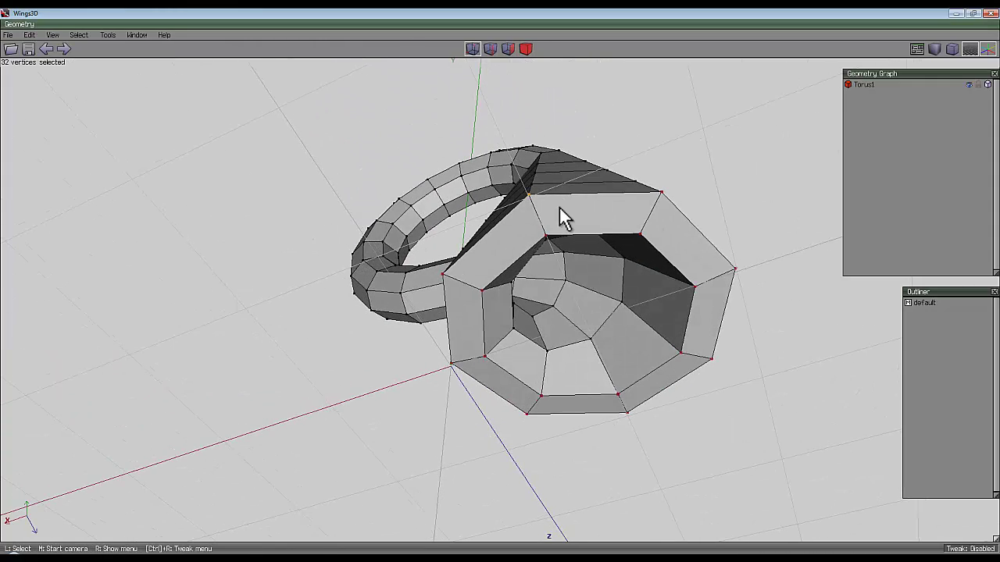
pyautogui.middleClick(683, 165)
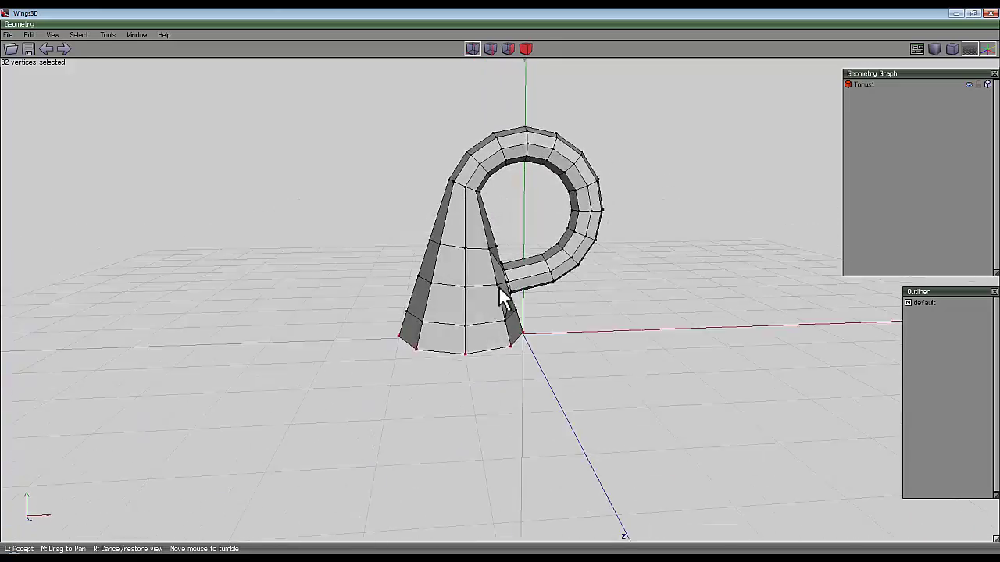
pyautogui.click(500, 288)
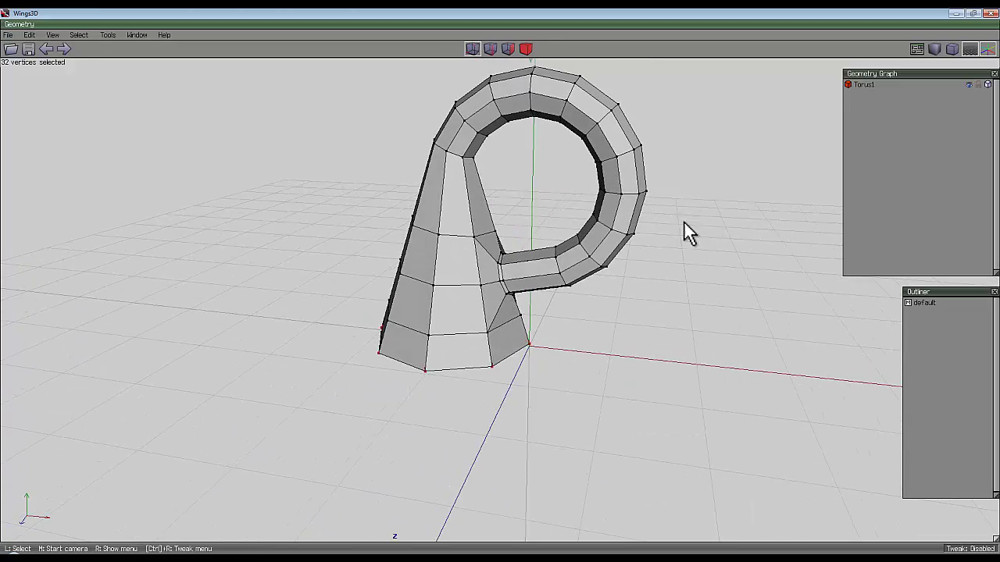
# - Display the Klein bottle as a wireframe and smooth the whole object twice
pyautogui.press('w')
pyautogui.press('o')
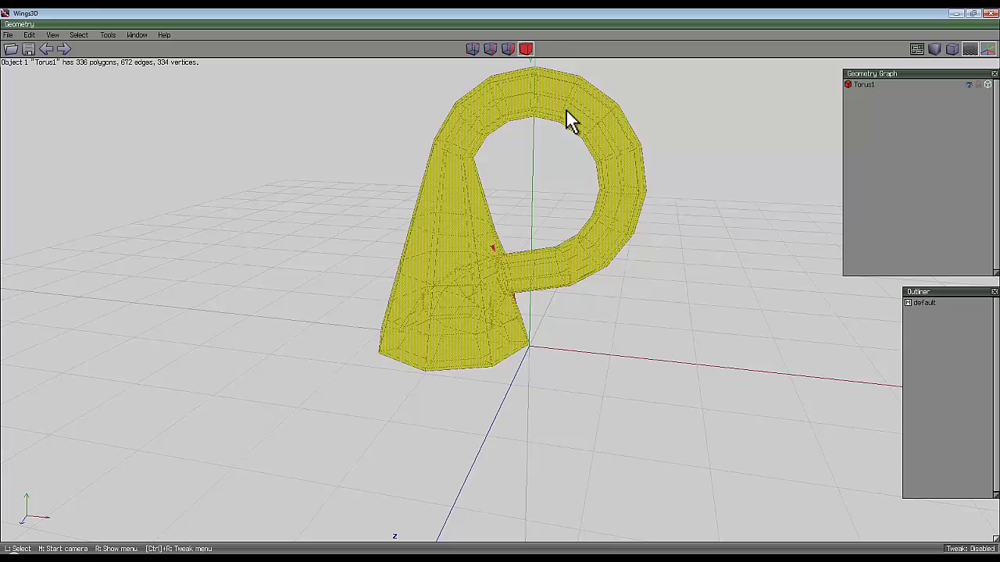
pyautogui.click(567, 112)
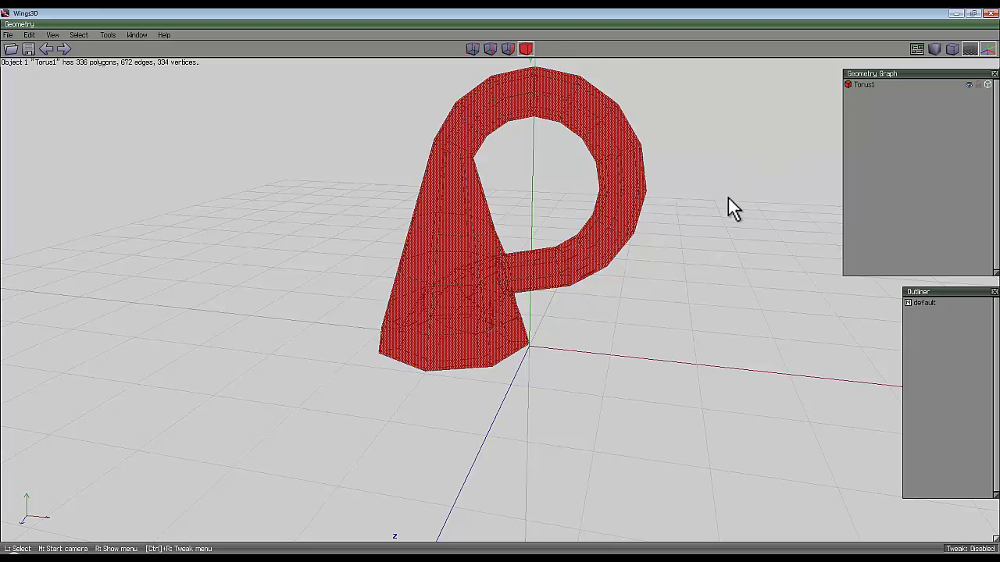
pyautogui.press('s')
pyautogui.press('s')
# - Deselect the smoothed object and examine its wireframe from several angles, including the tube's passage through the cone wall
pyautogui.middleClick(670, 195)
pyautogui.scroll(3, 500, 297)
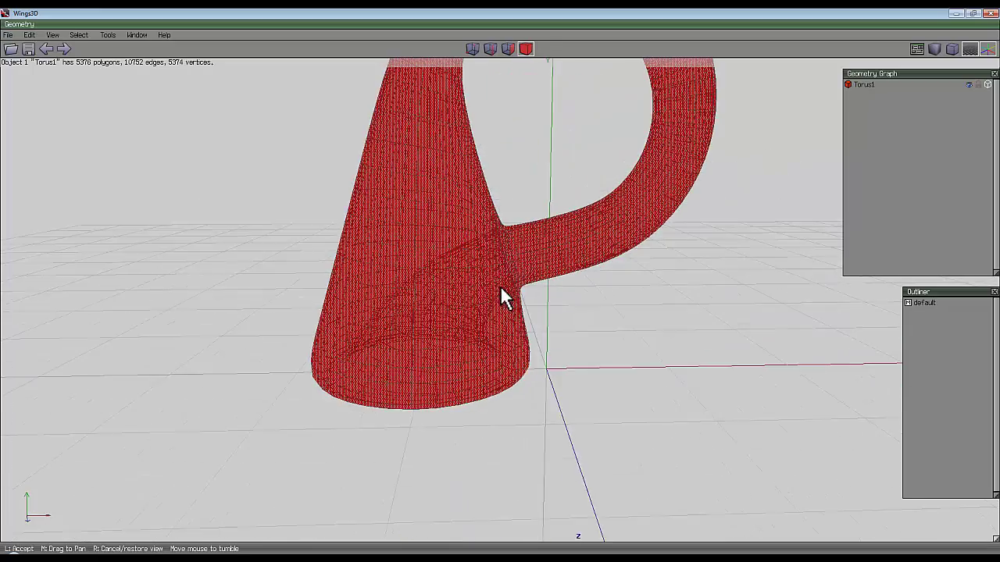
pyautogui.scroll(-3, 506, 289)
pyautogui.click(499, 287)
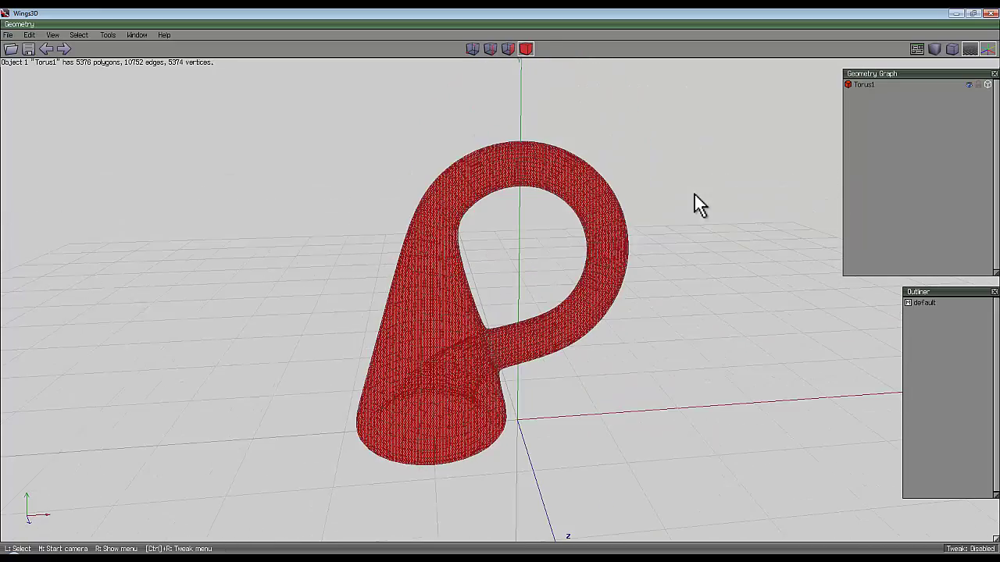
pyautogui.middleClick(719, 202)
pyautogui.click(500, 288)
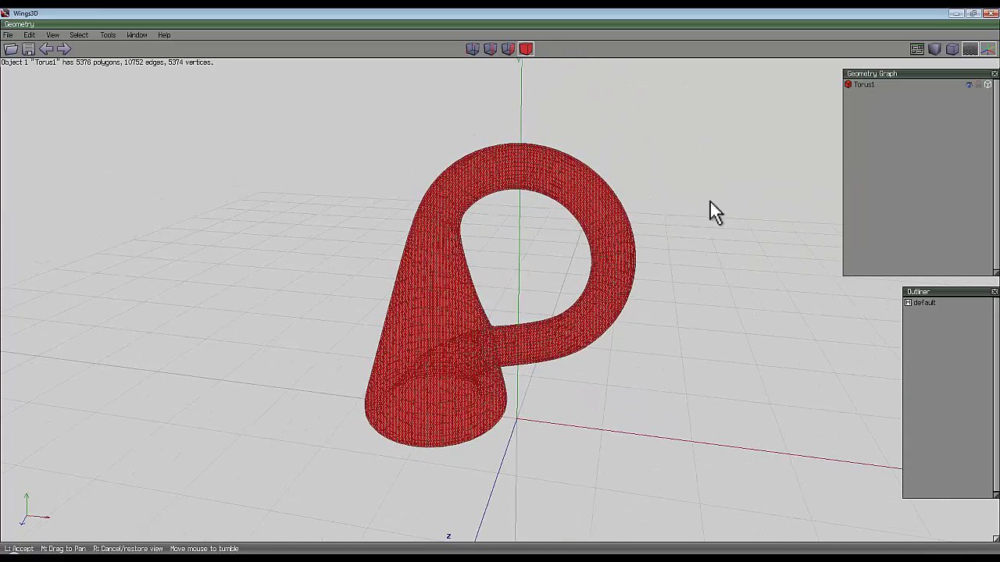
pyautogui.click(655, 213)
pyautogui.middleClick(652, 225)
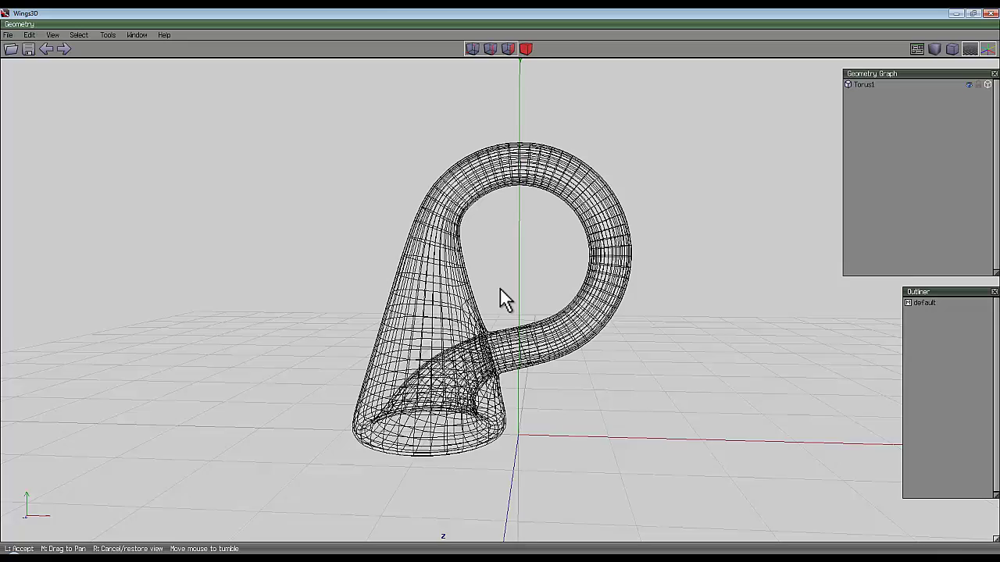
pyautogui.click(500, 289)
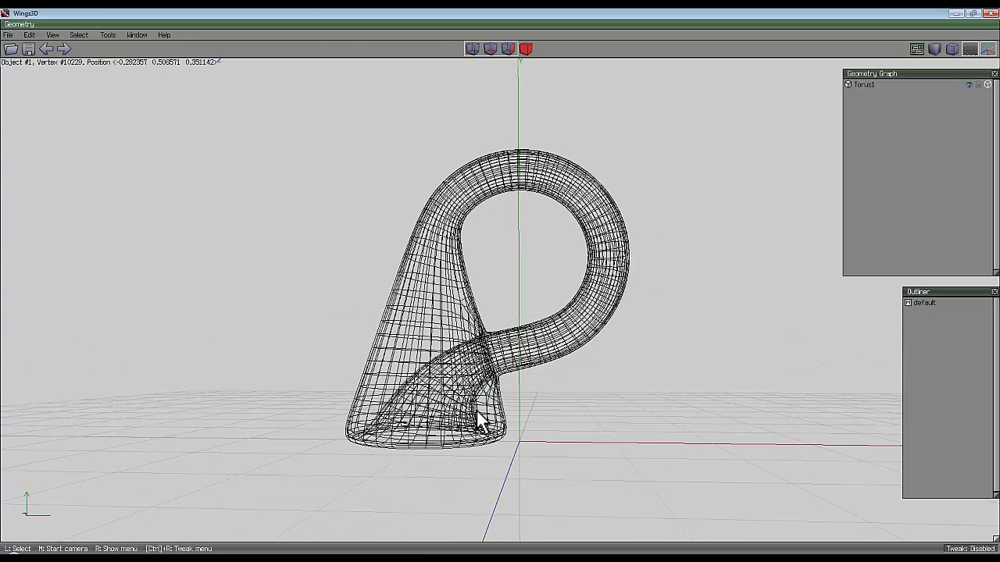
pyautogui.middleClick(508, 291)
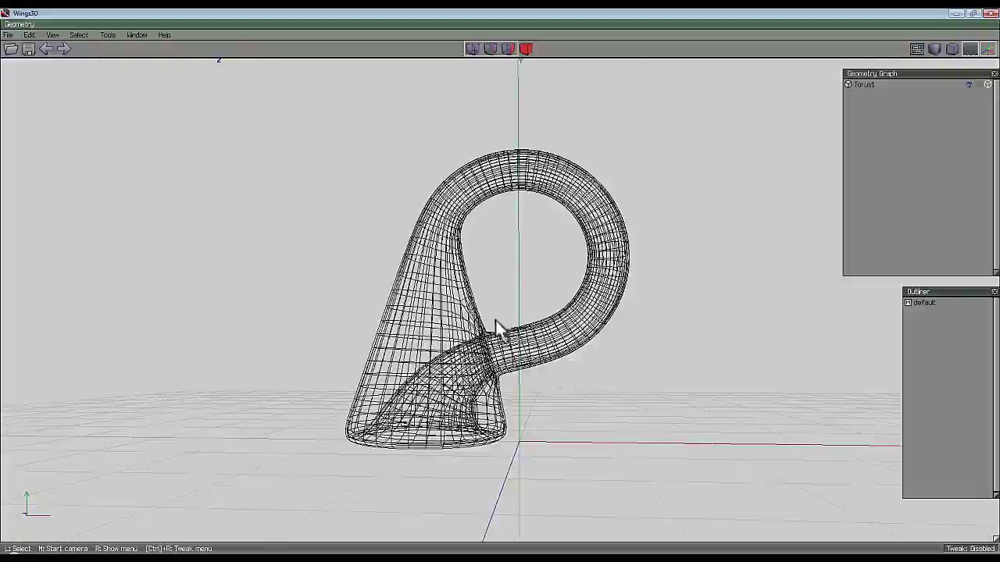
pyautogui.scroll(5, 475, 329)
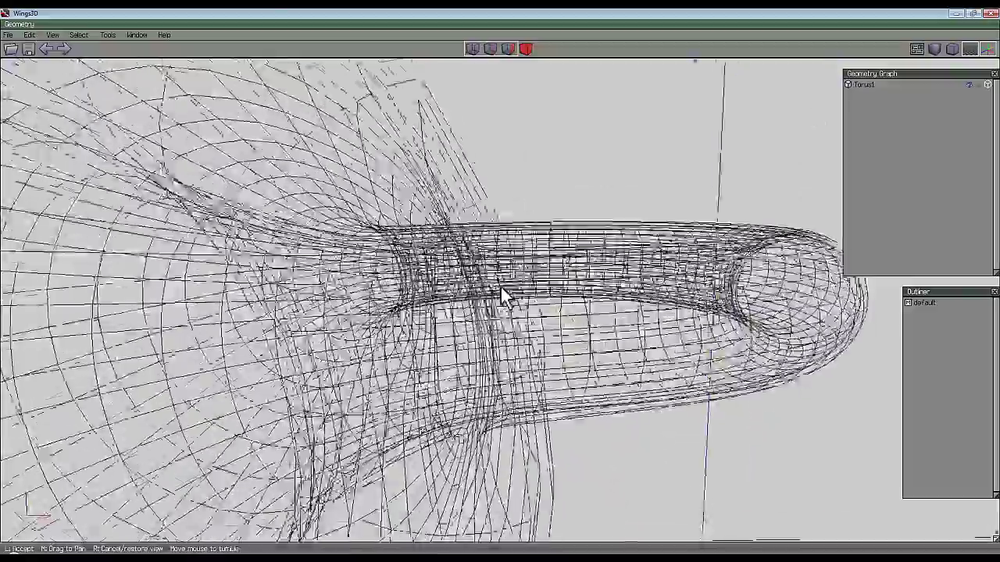
pyautogui.scroll(-5, 501, 288)
pyautogui.scroll(-5, 501, 289)
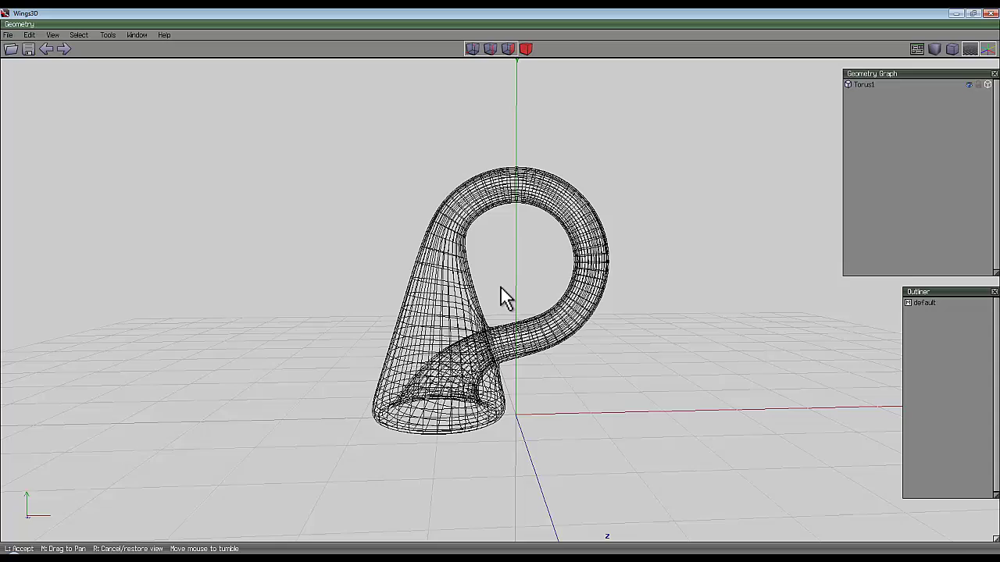
pyautogui.click(501, 287)
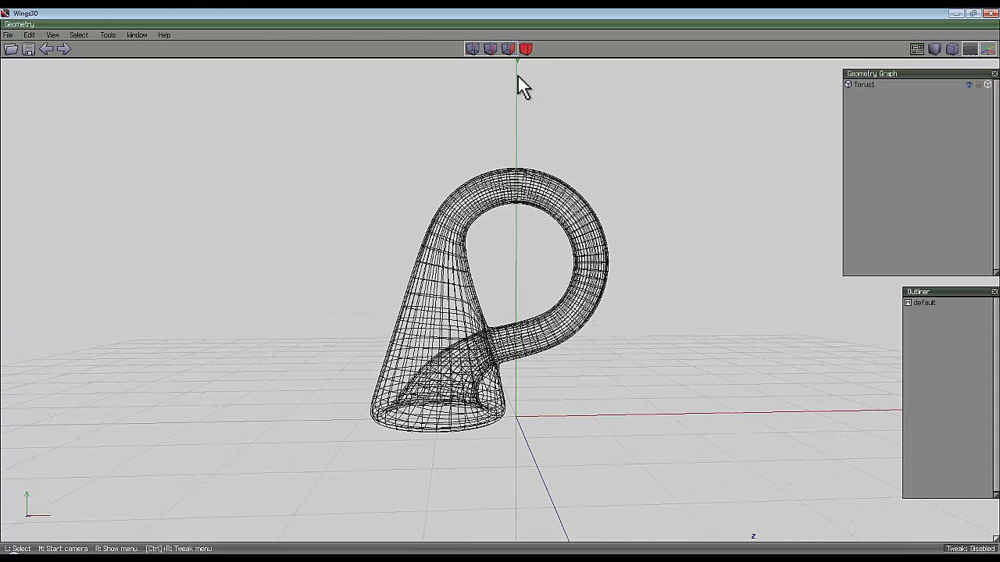
# - Return the Klein bottle to shaded display and inspect its smoothed outer surface
pyautogui.press('w')
pyautogui.middleClick(501, 287)
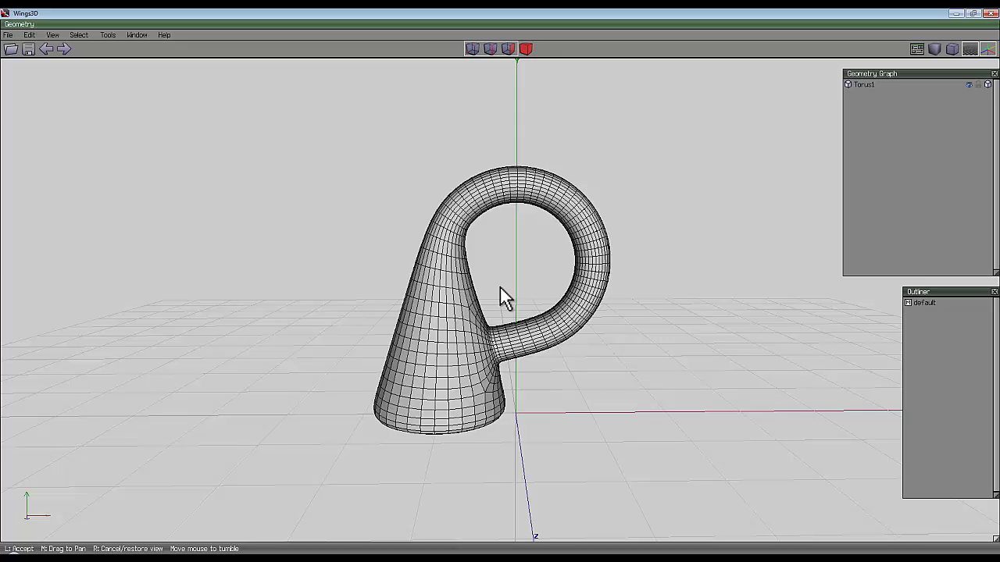
pyautogui.click(507, 288)
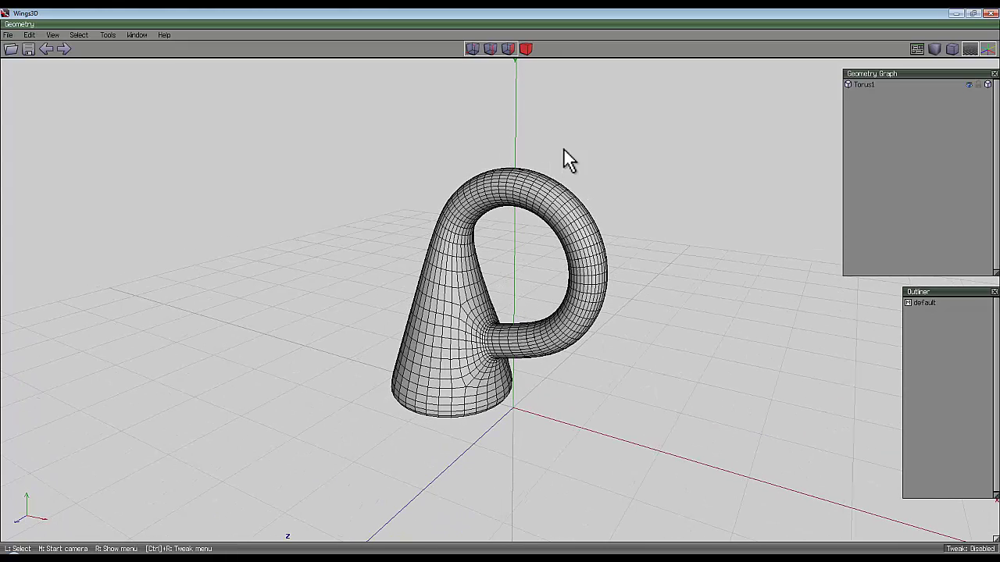